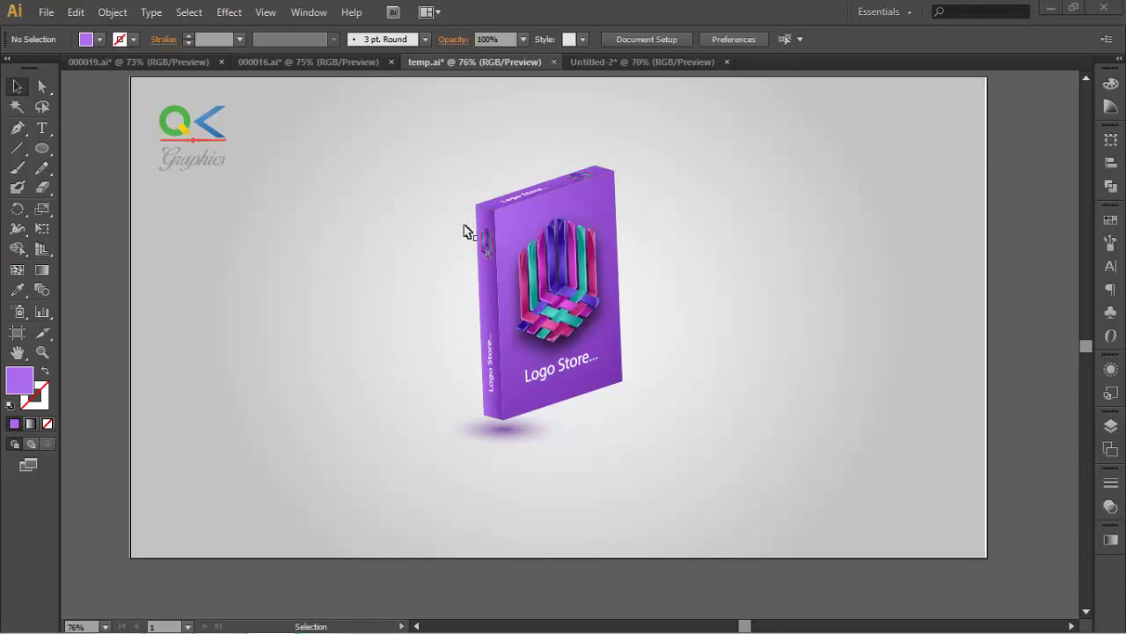
Drag the purple Logo Store box group and its shadow to the artboard's far left edge.
click(563, 424)
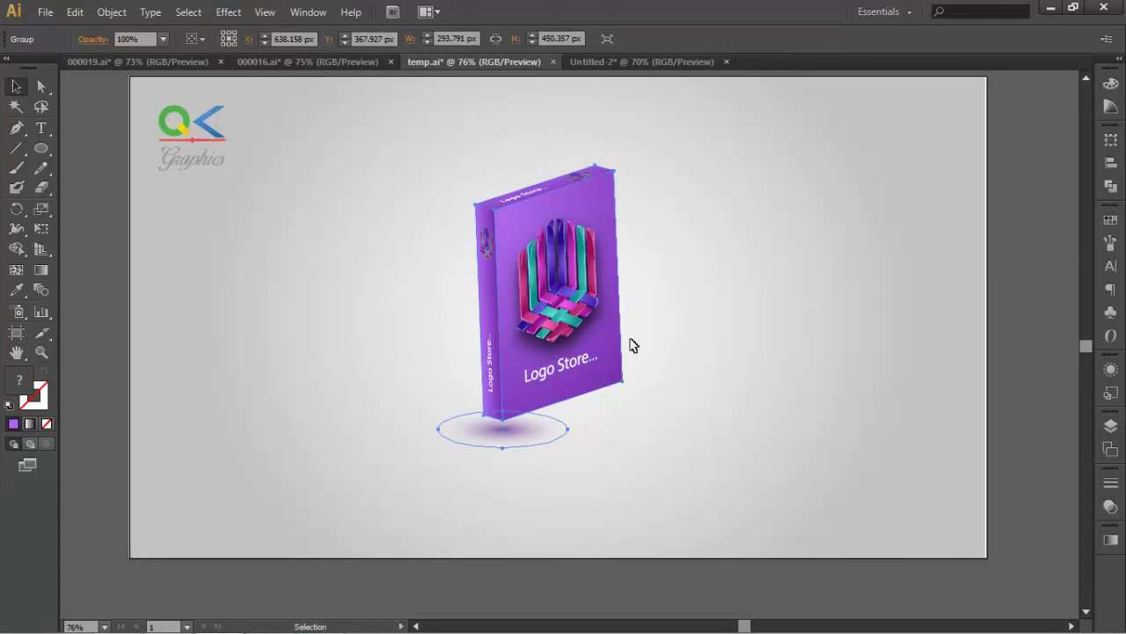
click(674, 329)
mouse_move(597, 284)
mouse_down()
mouse_move(159, 294)
mouse_move(238, 300)
mouse_move(158, 270)
mouse_up()
Draw a 150 × 200 px rectangle in the centre of the artboard.
key(ctrl+shift+a)
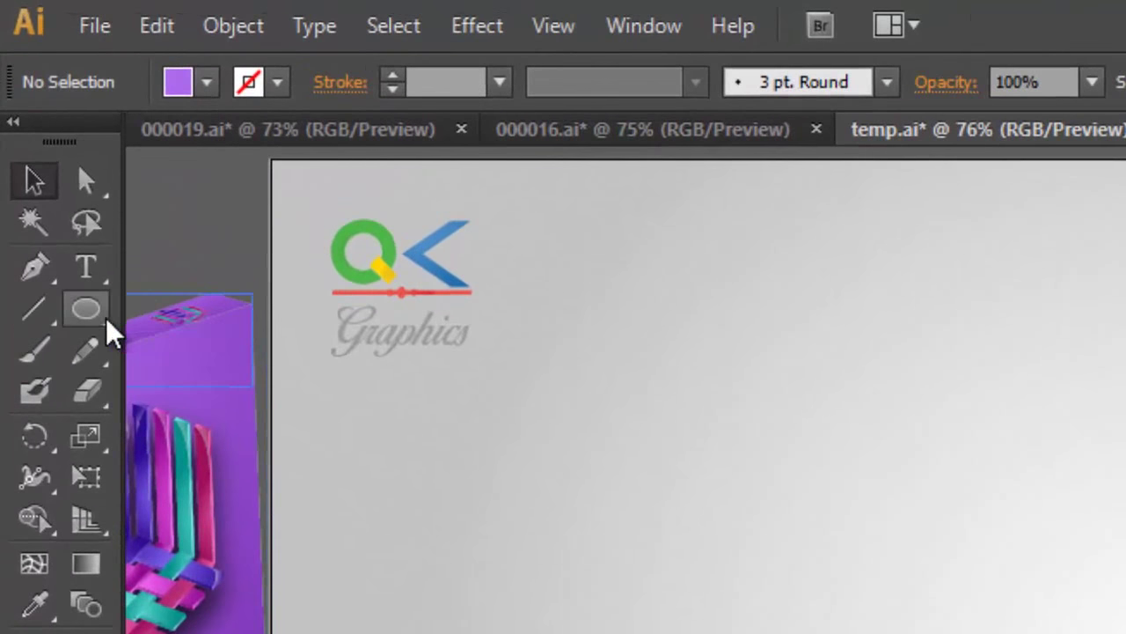
drag(104, 323, 180, 314)
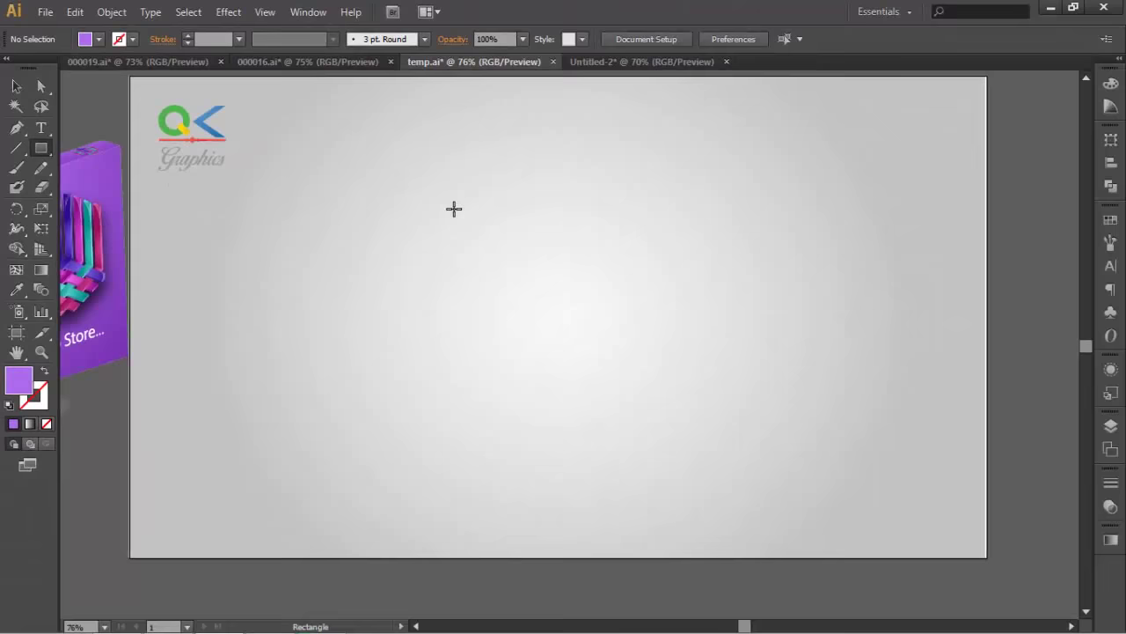
click(915, 432)
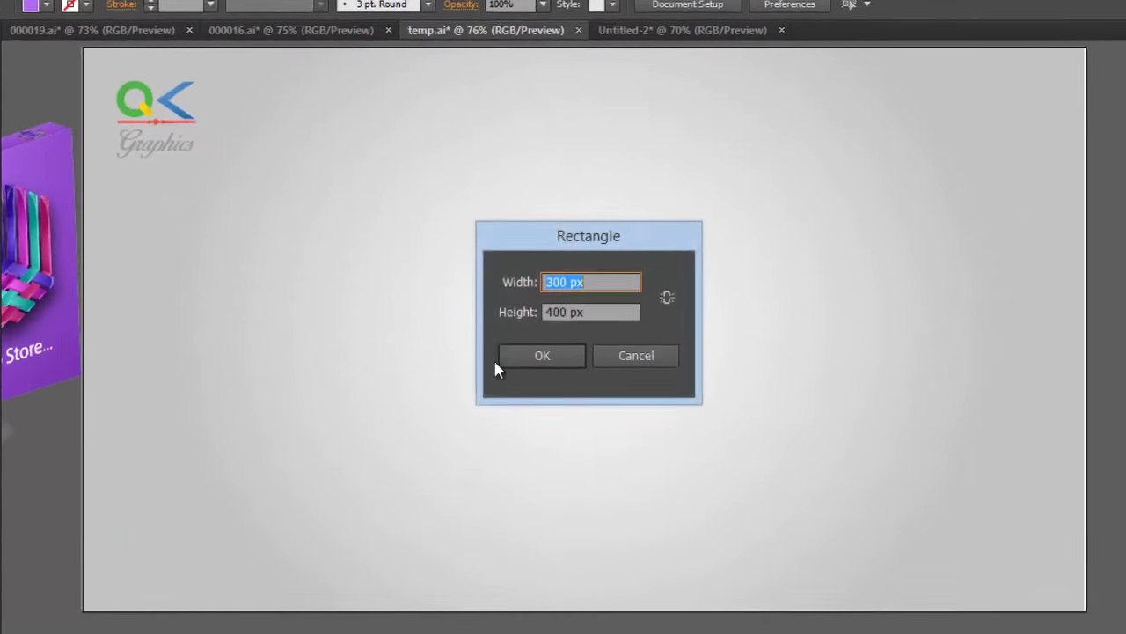
text(150)
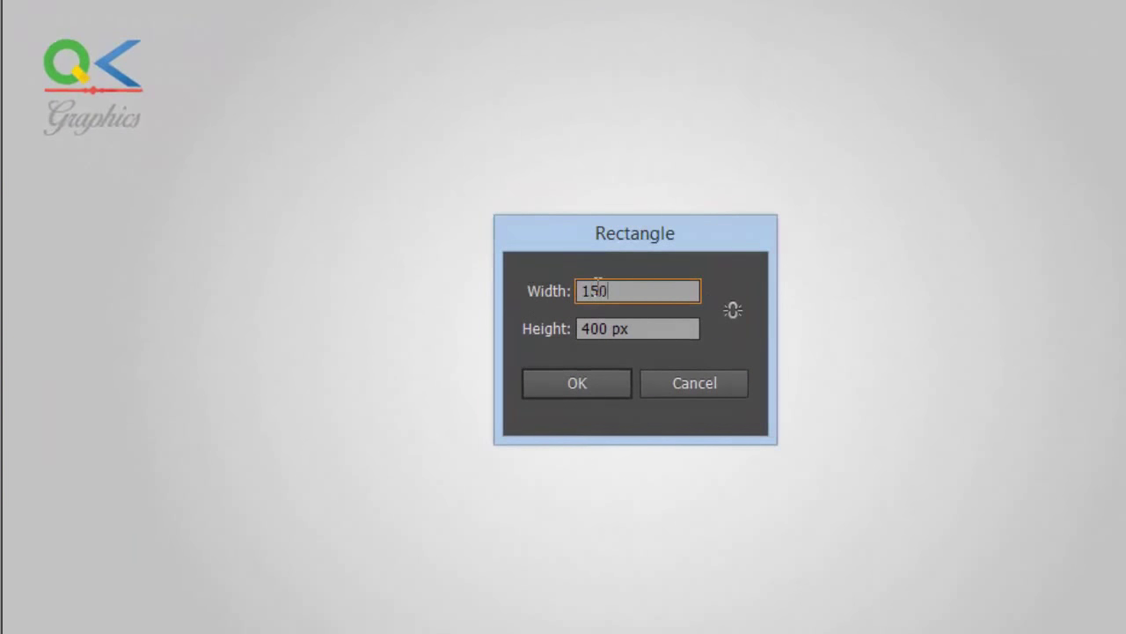
key(Tab)
text(20)
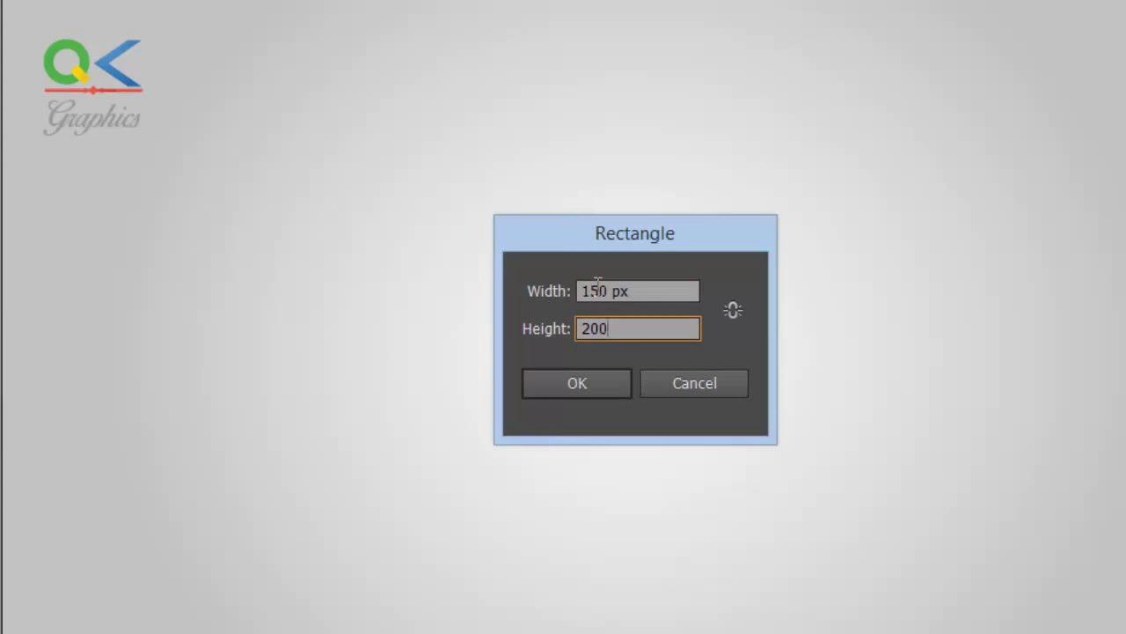
key(Return)
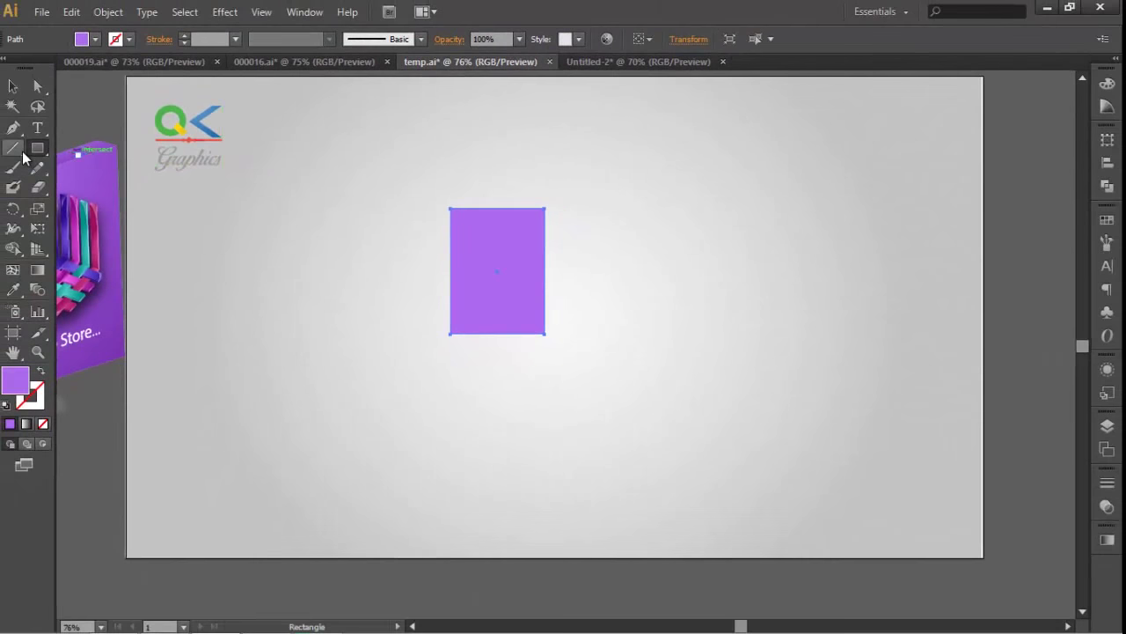
Fill the new rectangle with a light grey swatch.
click(94, 39)
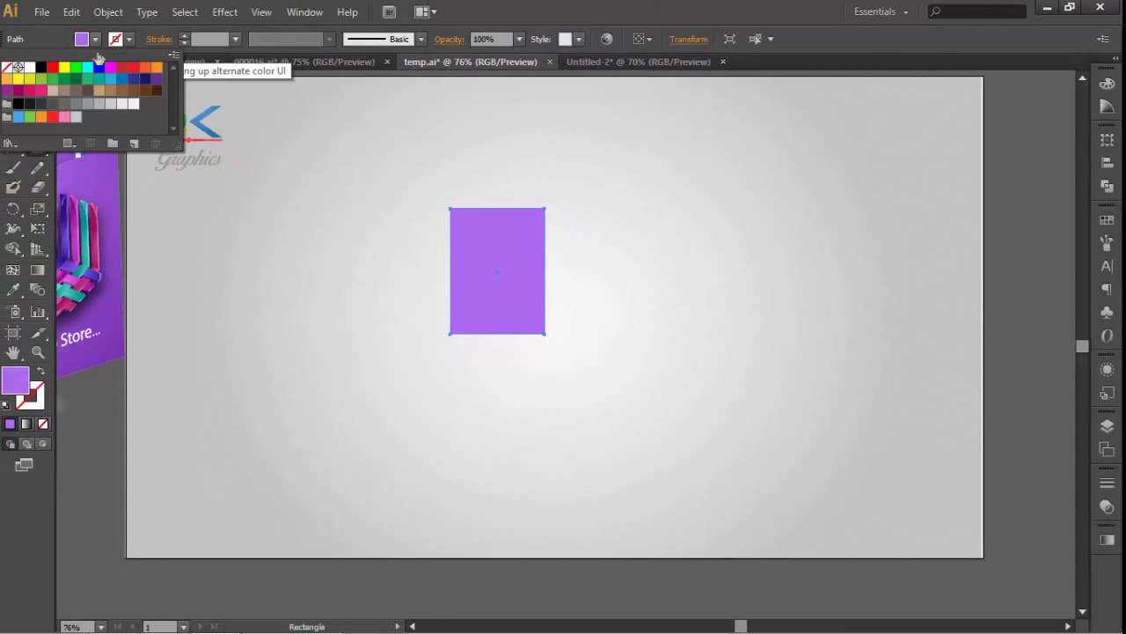
click(133, 105)
click(111, 104)
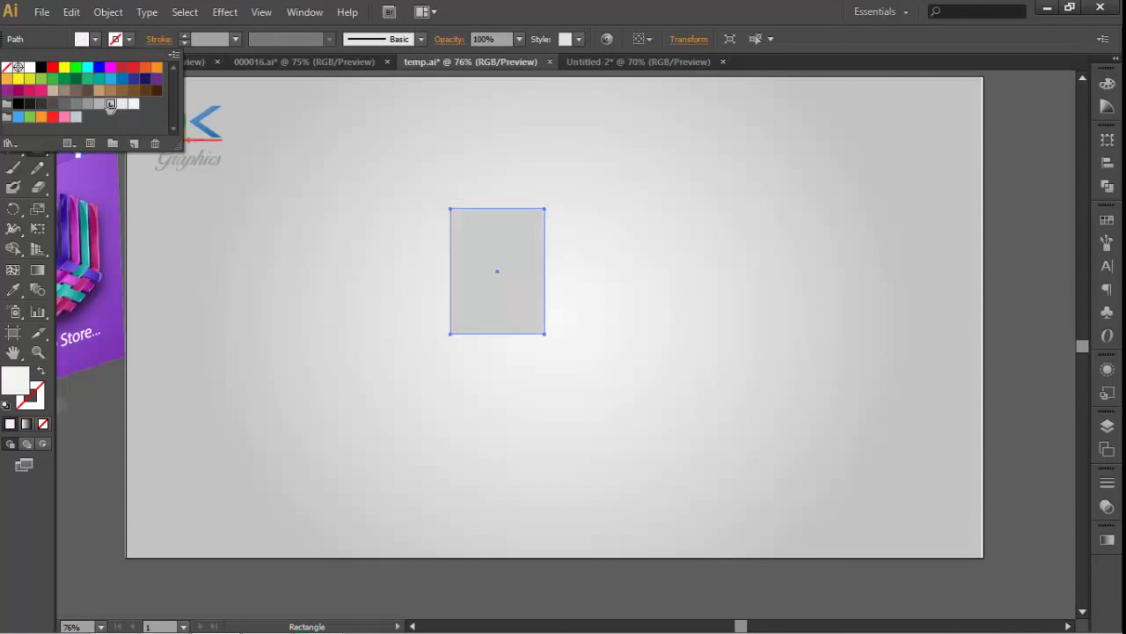
key(v)
right_click(511, 236)
Copy and paste the grey rectangle, placing the copy beside the original.
key(Escape)
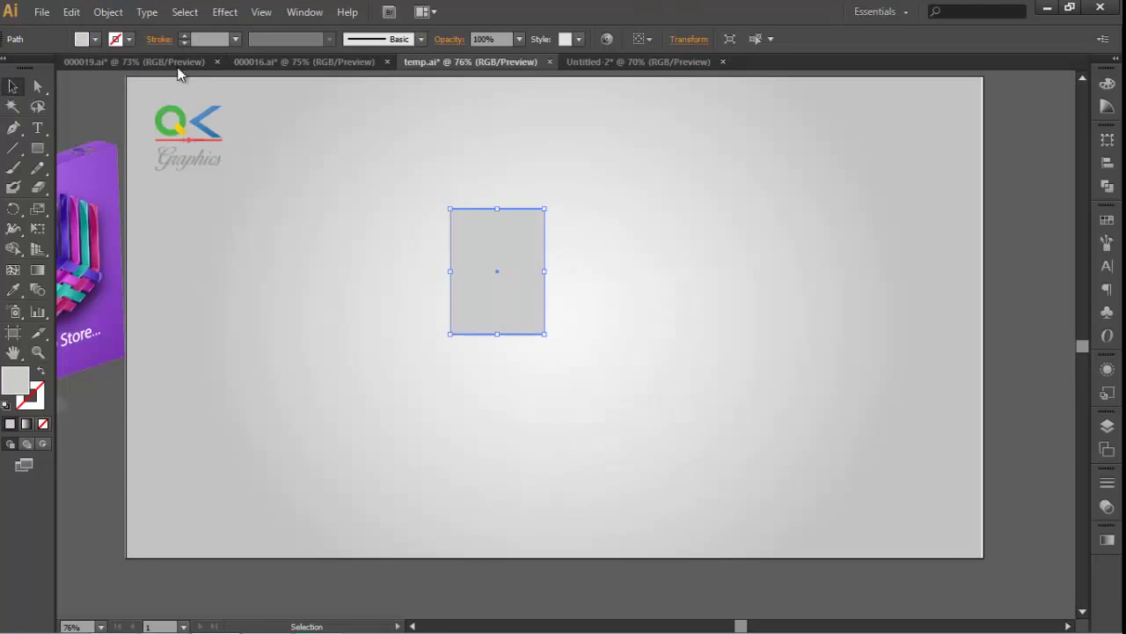
click(71, 11)
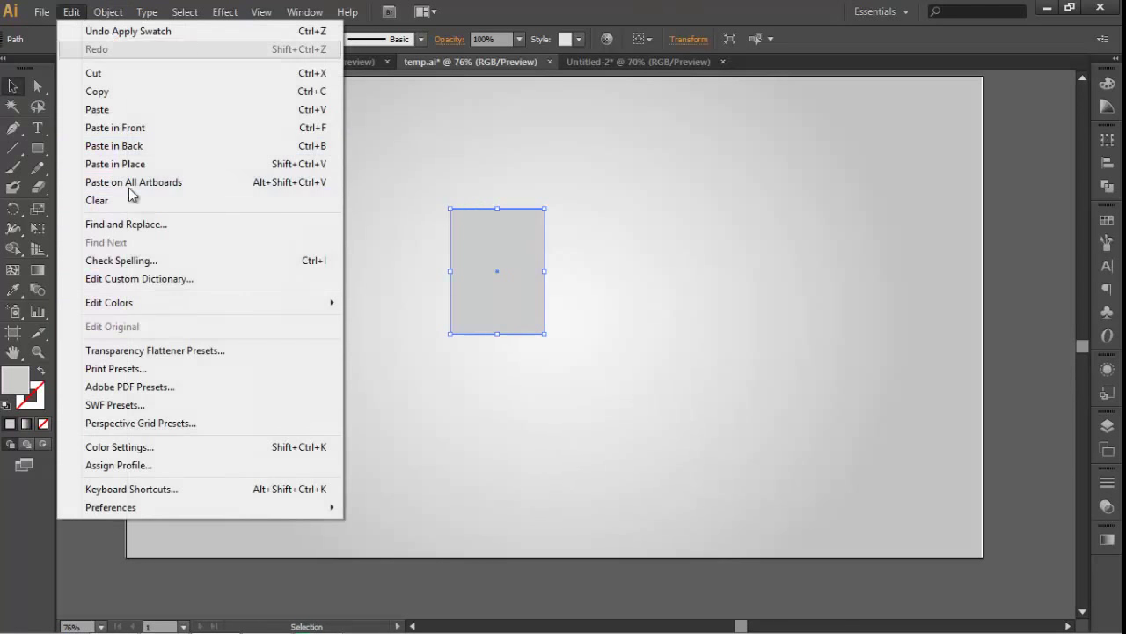
click(118, 90)
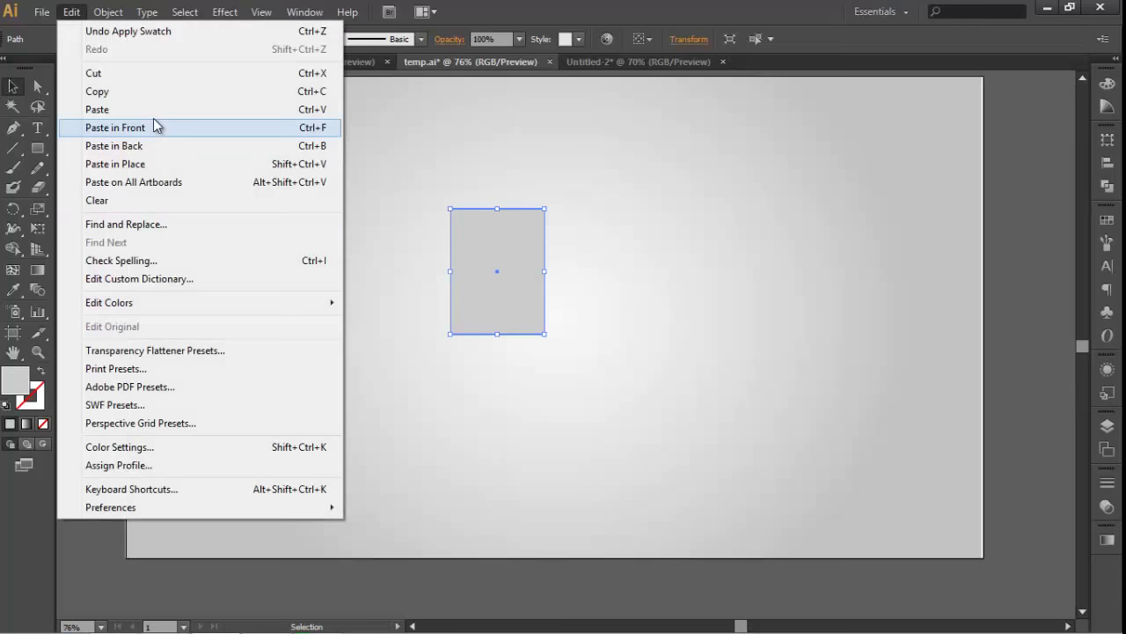
click(153, 110)
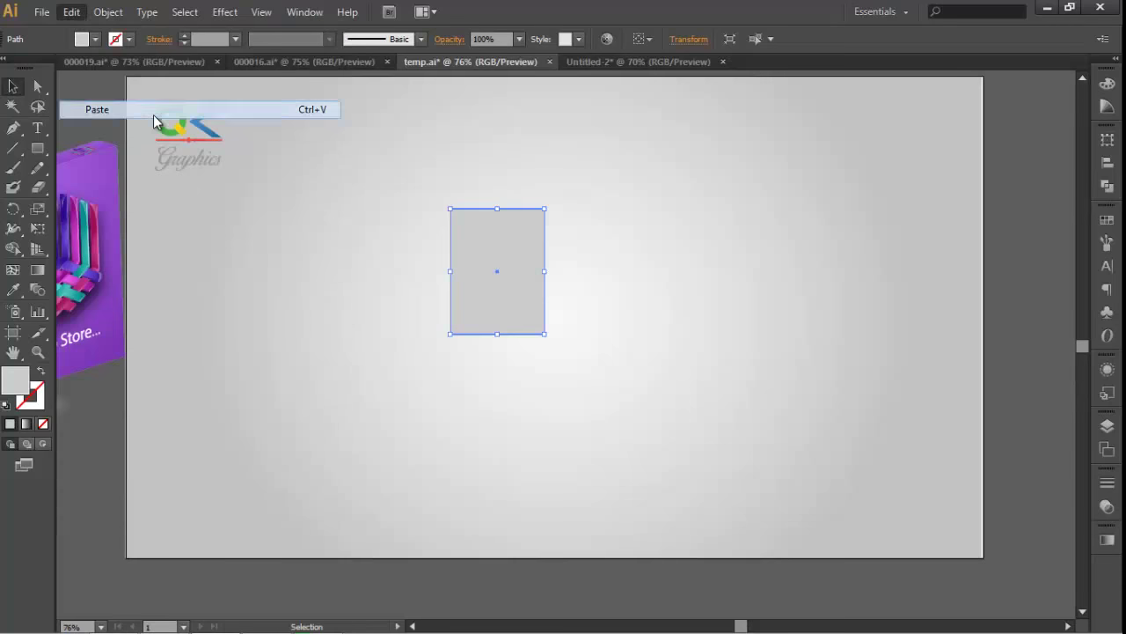
mouse_move(585, 337)
mouse_down()
mouse_move(618, 267)
mouse_move(604, 268)
mouse_up()
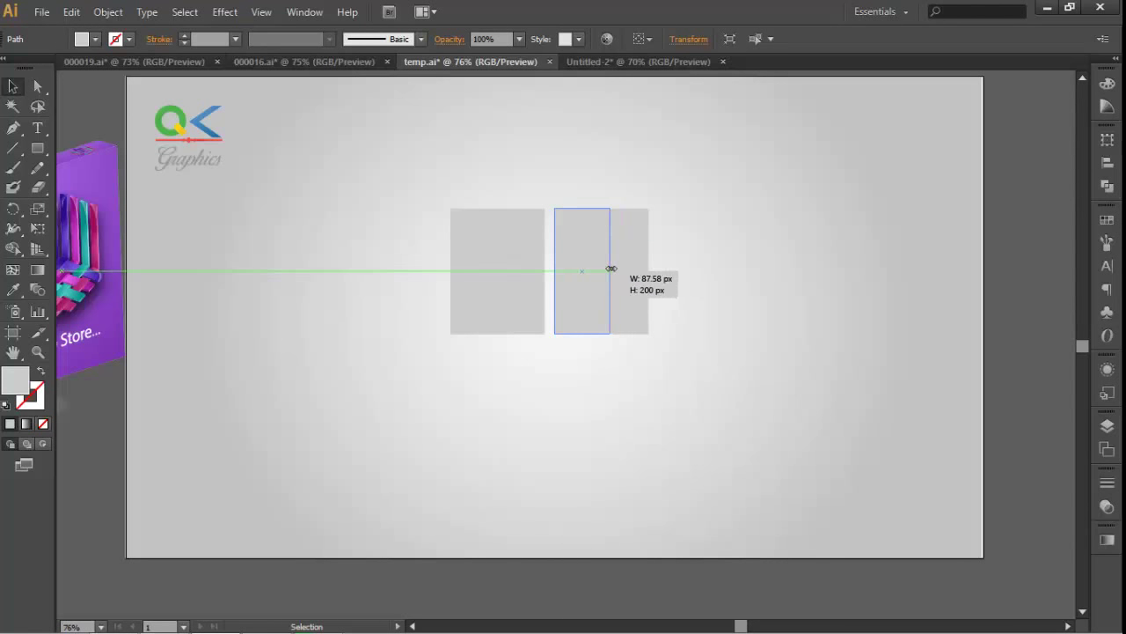
Narrow the copy to a strip of about 28 px and place it left of the rectangle.
drag(604, 269, 603, 268)
click(673, 279)
click(598, 273)
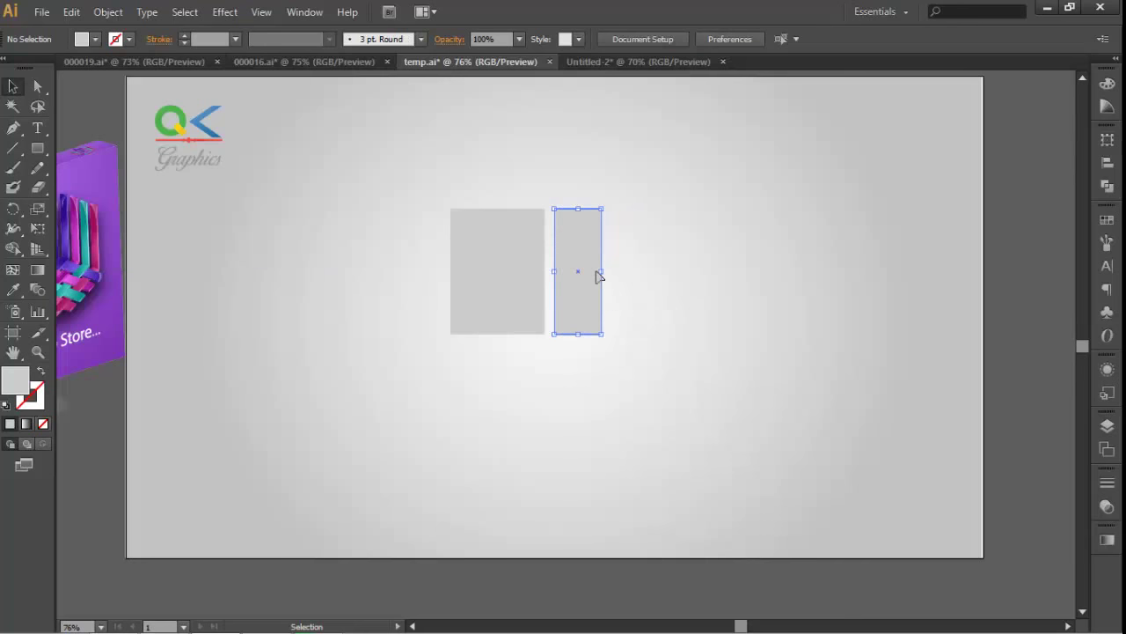
drag(603, 270, 427, 253)
click(606, 274)
click(558, 281)
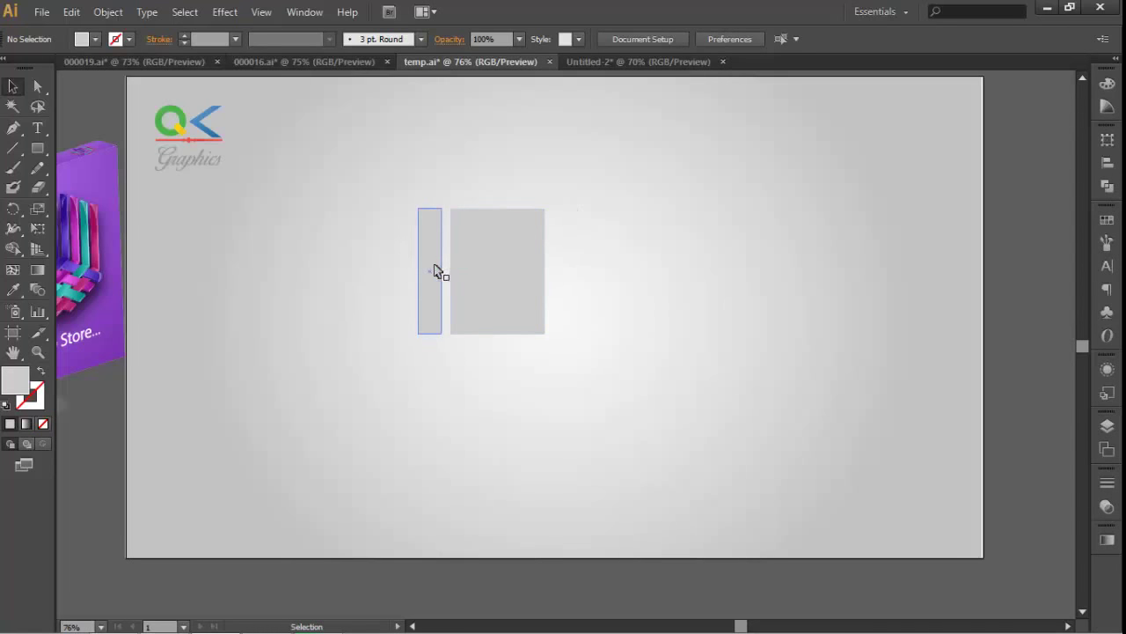
Duplicate the strip, rotate it horizontal, and place it above the rectangle.
click(437, 271)
drag(437, 272, 655, 276)
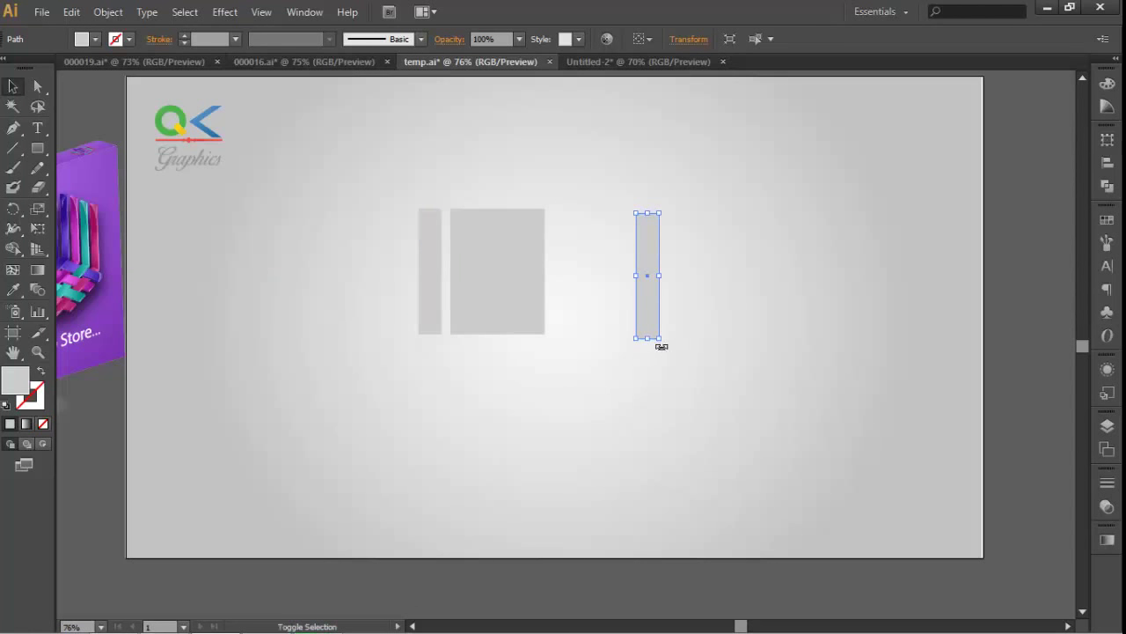
mouse_move(661, 346)
mouse_down()
mouse_move(714, 277)
mouse_move(539, 203)
mouse_move(544, 191)
mouse_up()
click(679, 297)
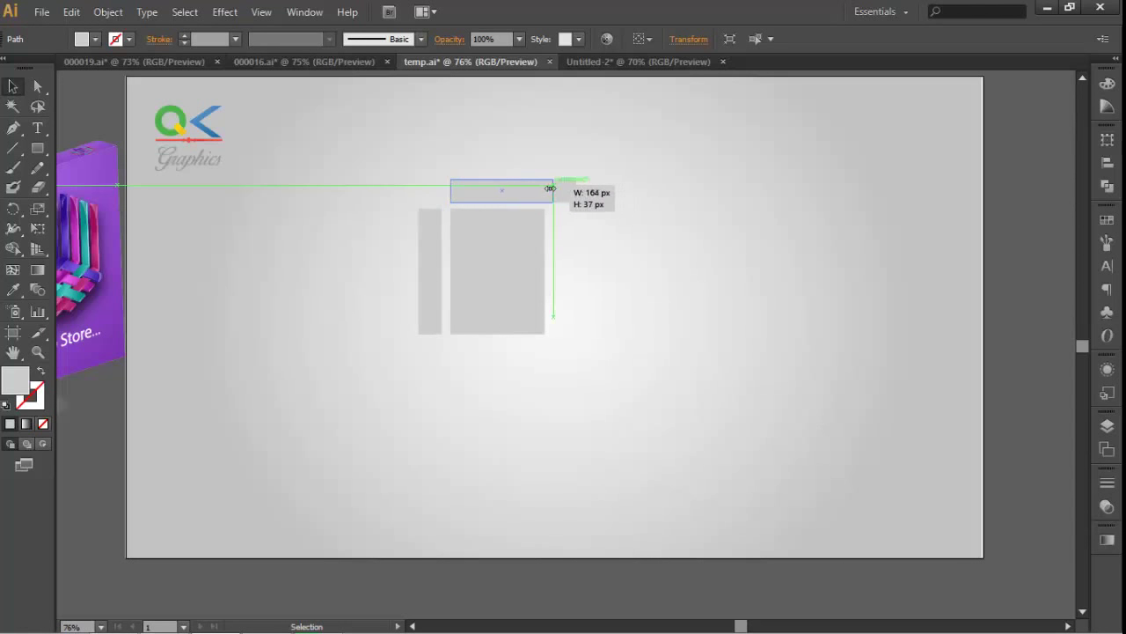
click(606, 211)
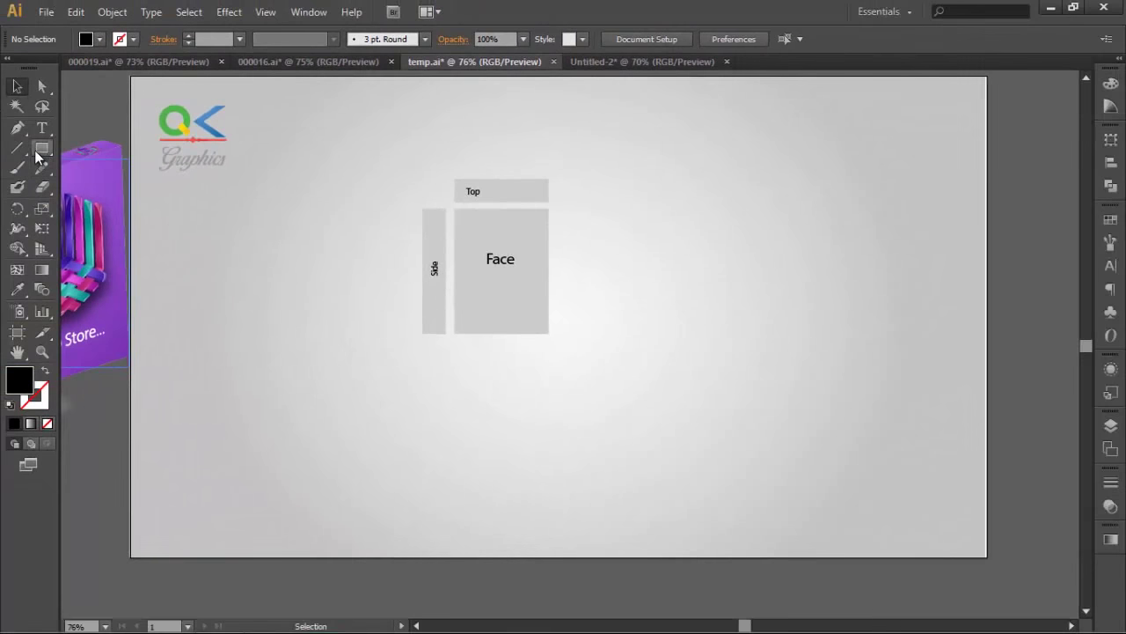
Give the Face panel a White, Black gradient and make it radial.
click(37, 152)
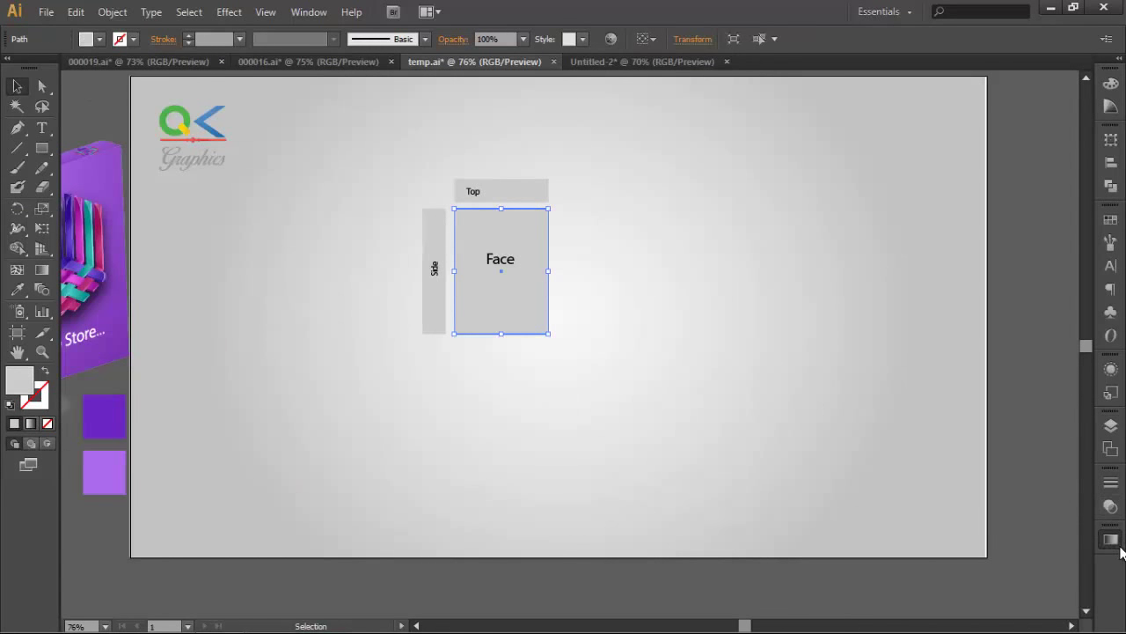
click(1111, 540)
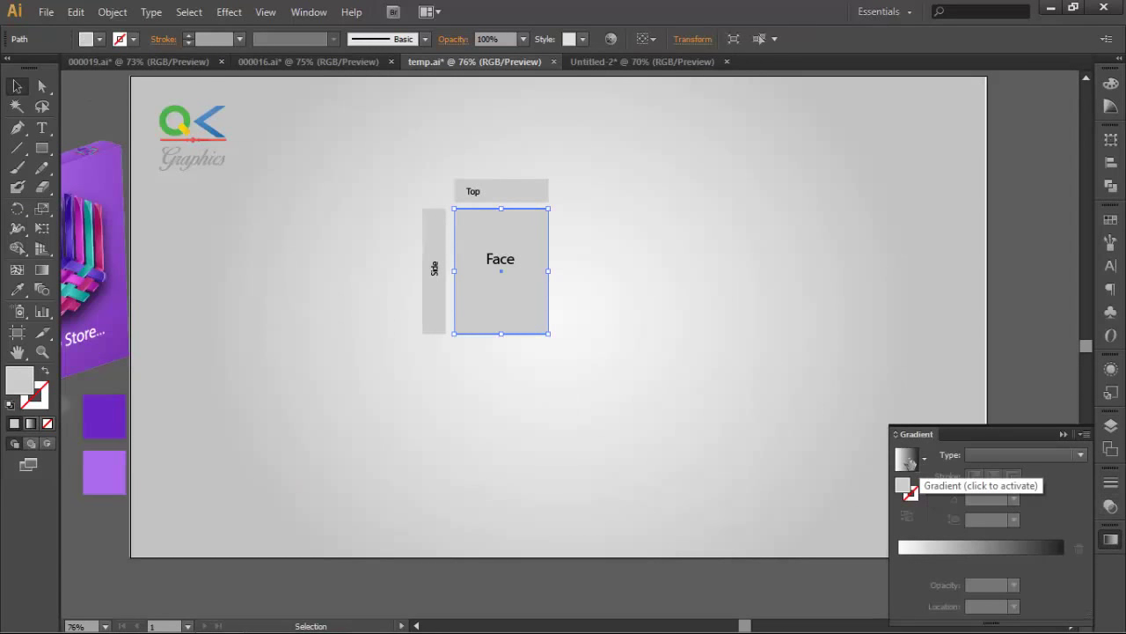
click(913, 460)
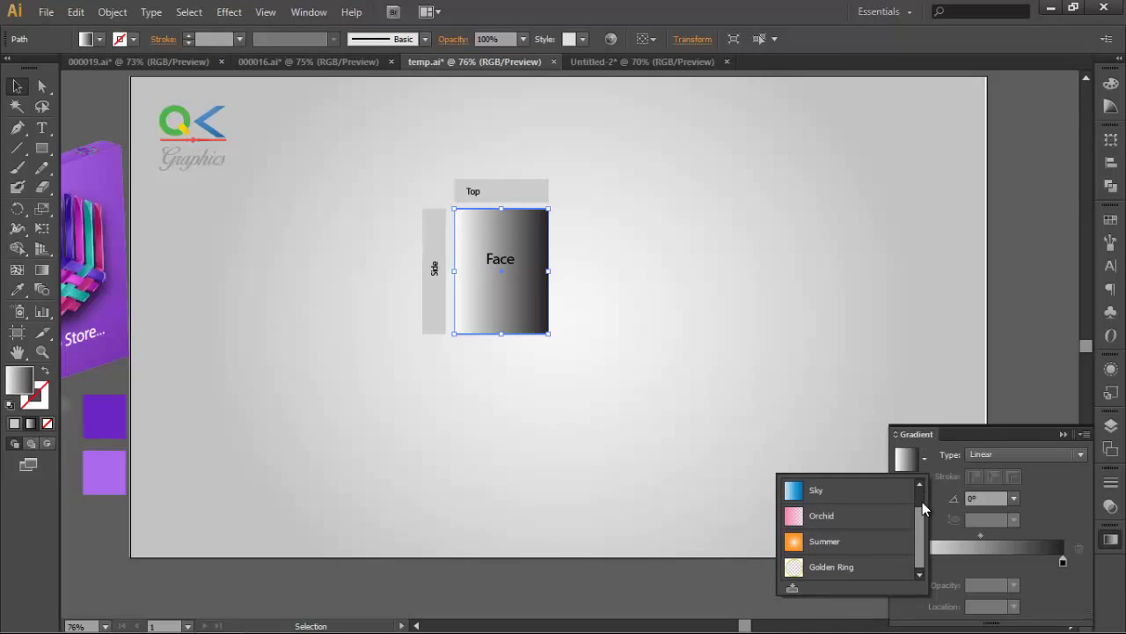
scroll(922, 502, up, 2)
click(828, 490)
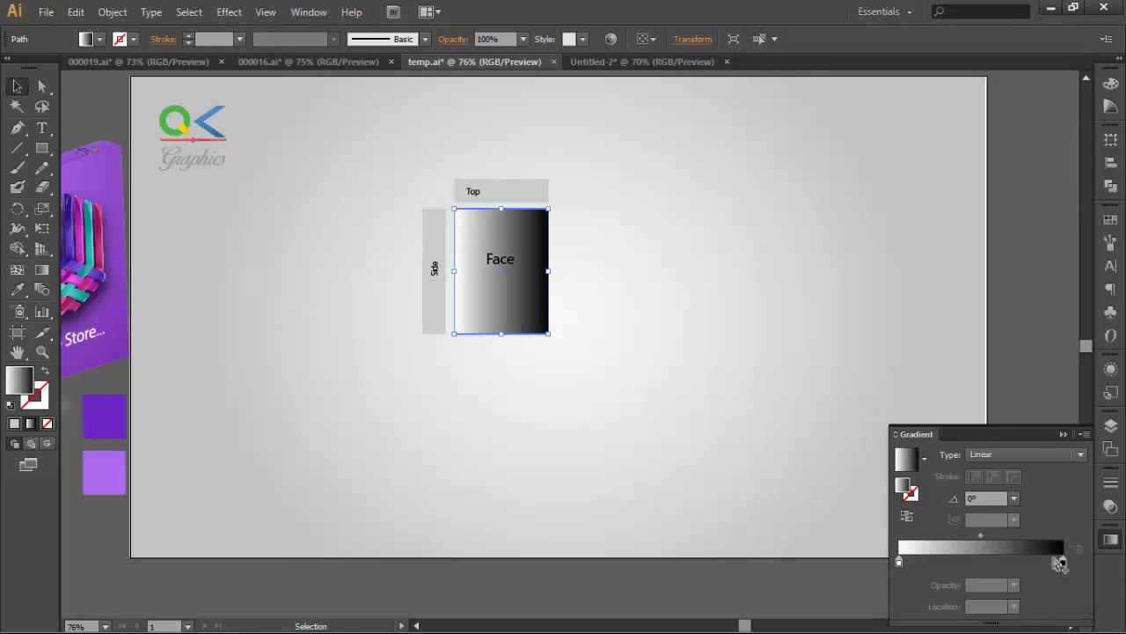
click(1068, 454)
click(1041, 487)
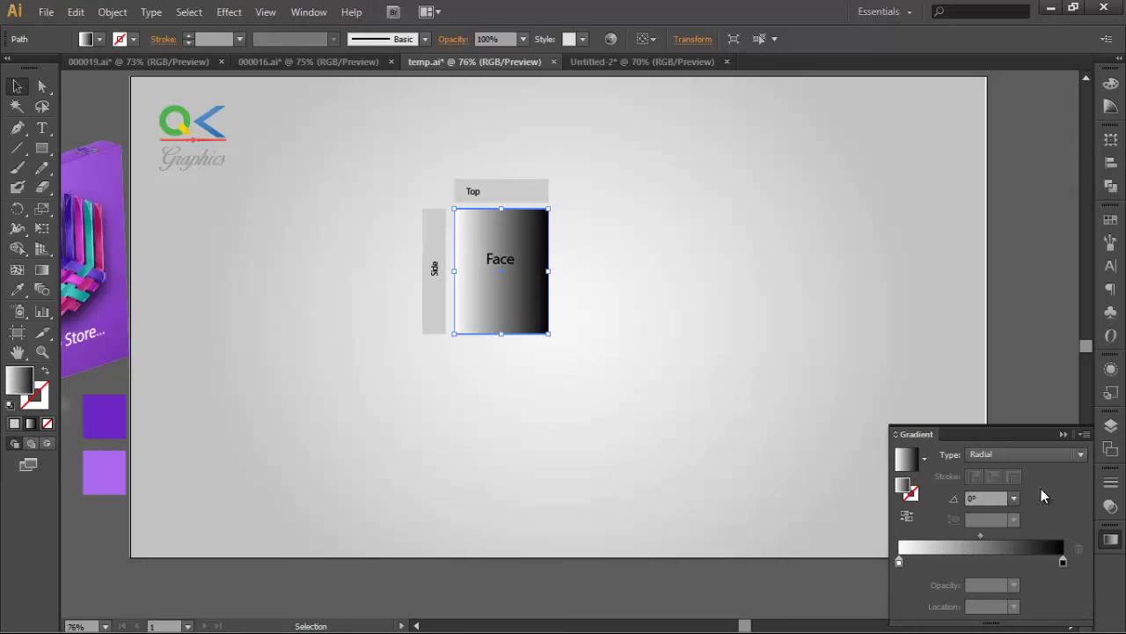
Color the gradient stops purple at the dark end and light purple at the centre.
click(1063, 560)
double_click(1062, 560)
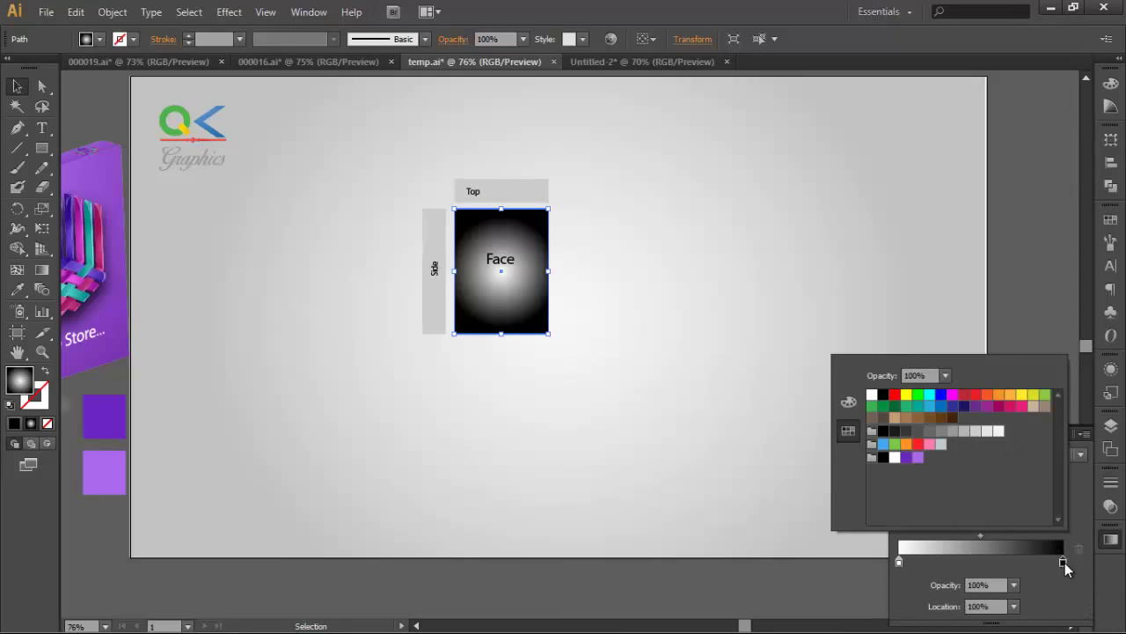
click(908, 456)
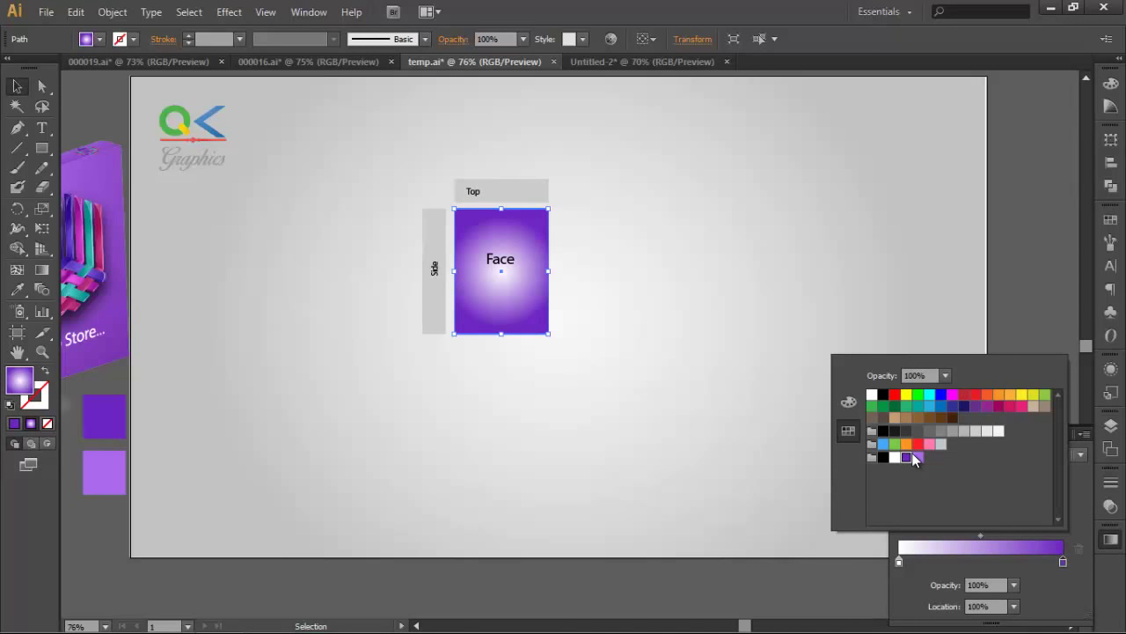
click(898, 562)
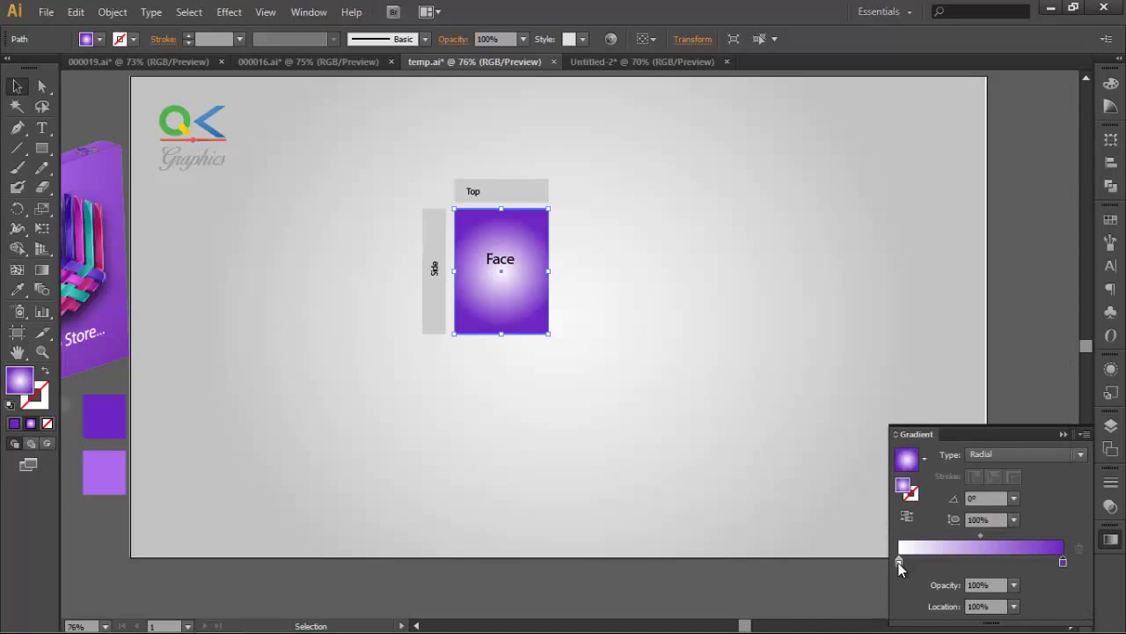
double_click(897, 561)
click(918, 457)
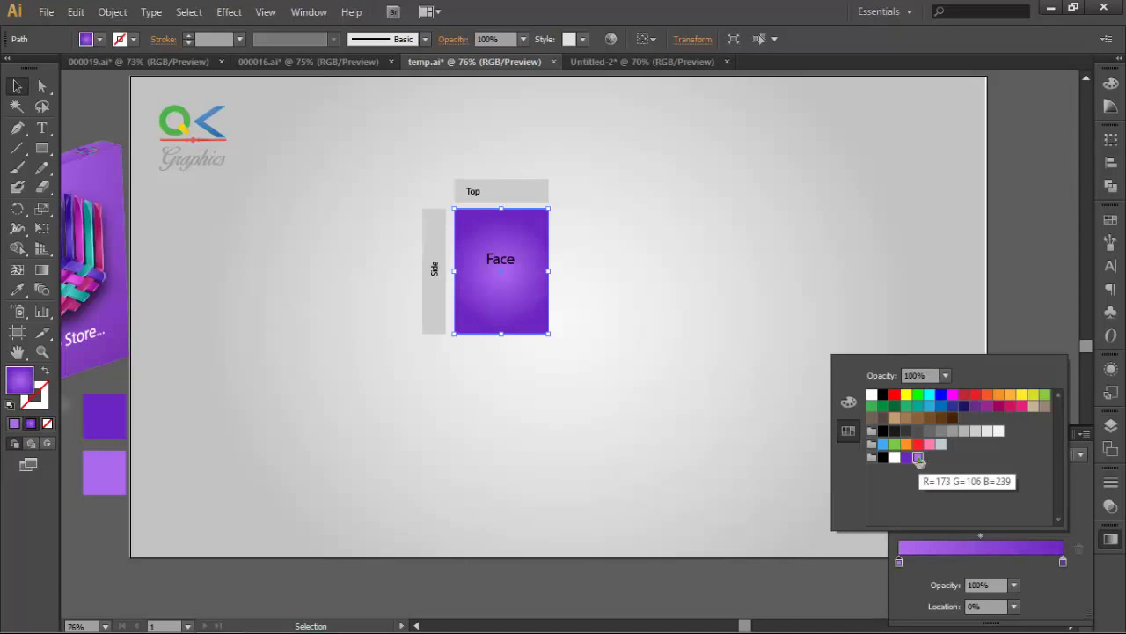
click(1083, 577)
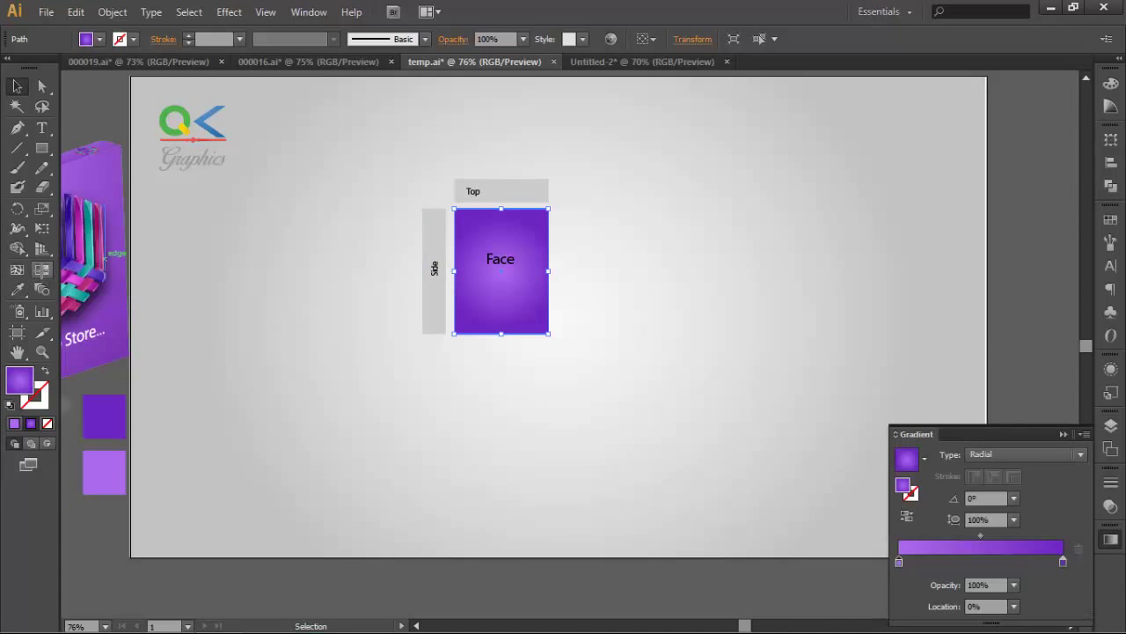
Stretch the gradient diagonally from top-left to bottom-right across the Face panel.
click(41, 269)
drag(445, 202, 523, 334)
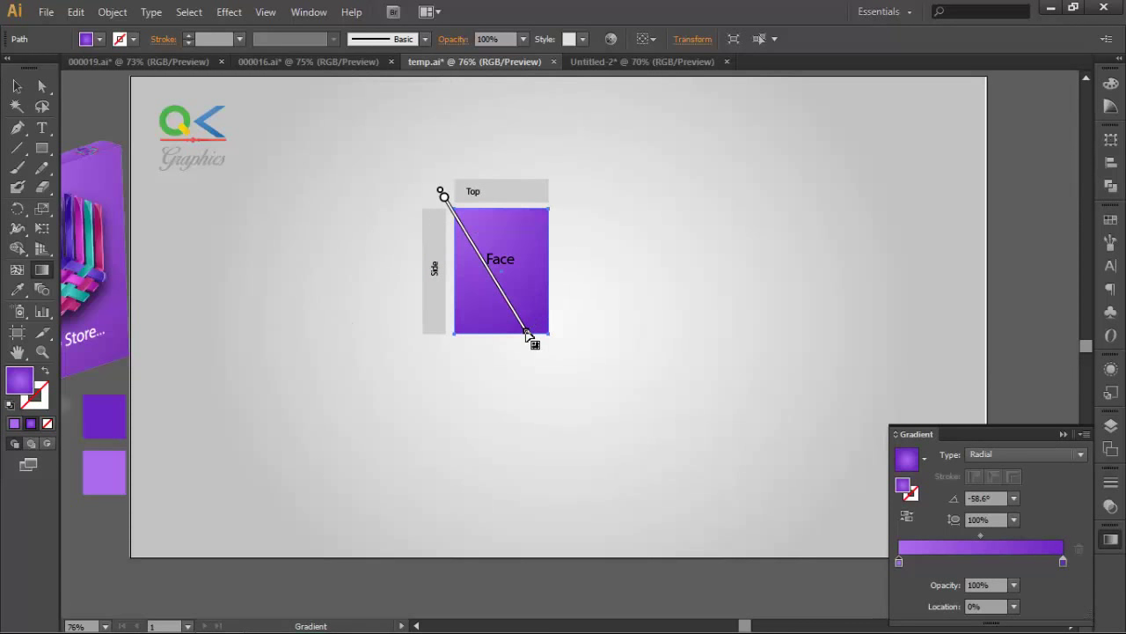
drag(489, 259, 496, 264)
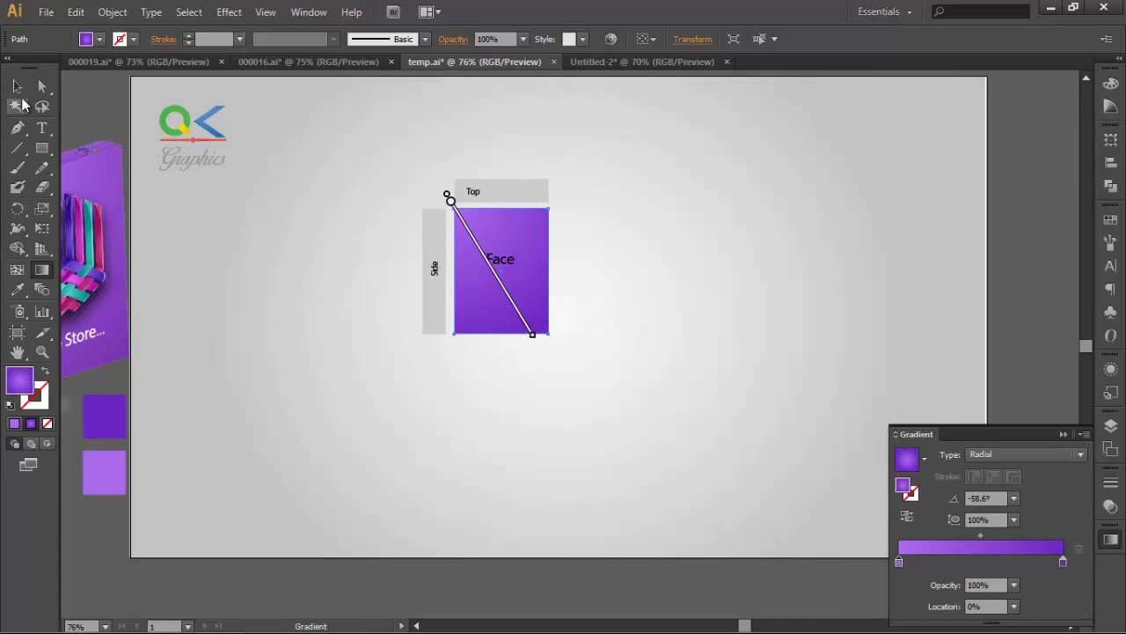
click(21, 87)
click(303, 344)
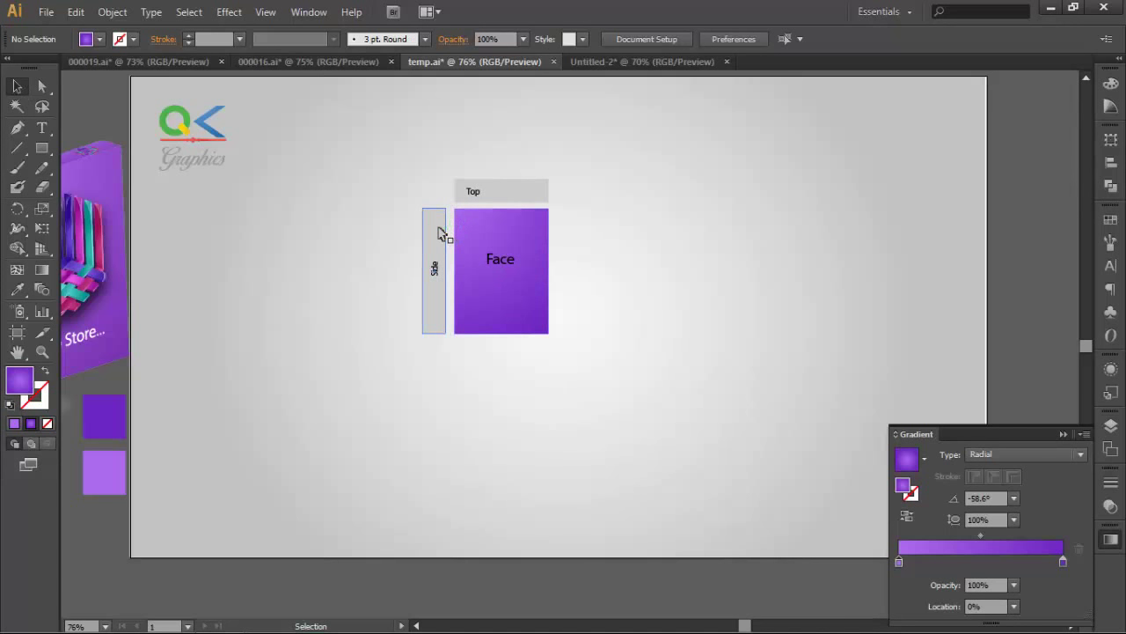
Eyedropper the Face gradient onto the Top panel and change it to linear.
click(485, 200)
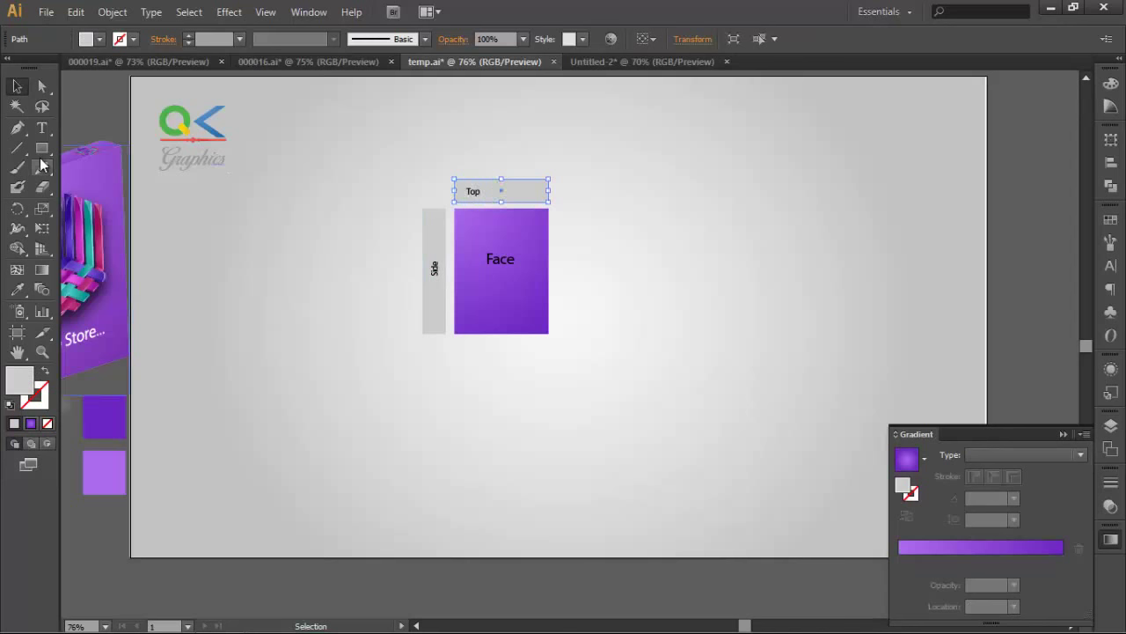
click(17, 290)
click(520, 227)
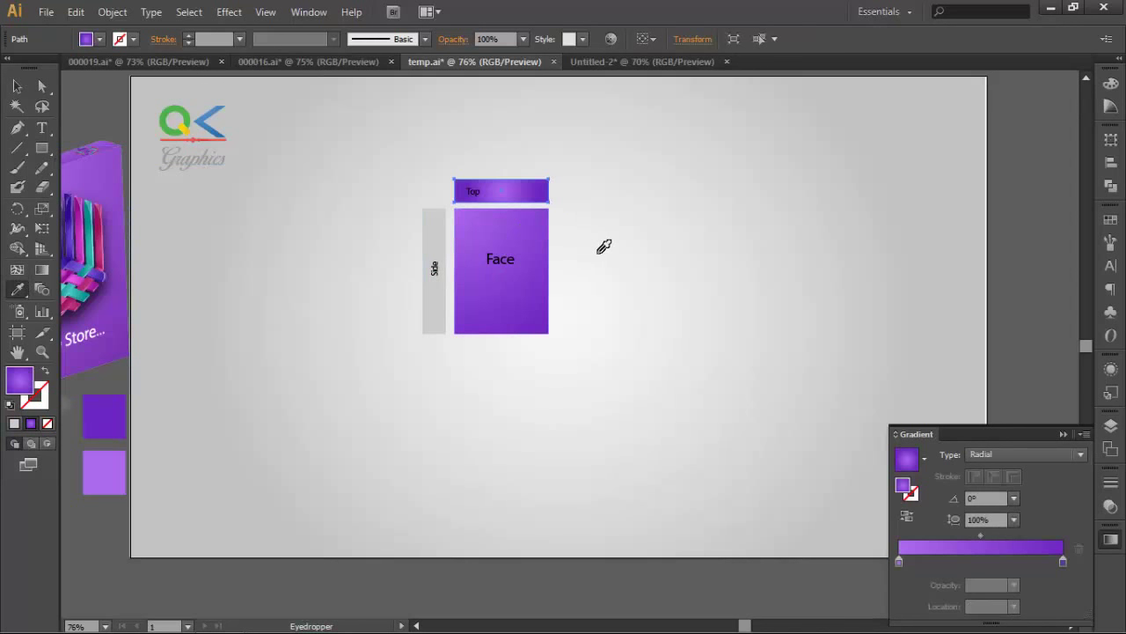
click(1022, 454)
click(1014, 475)
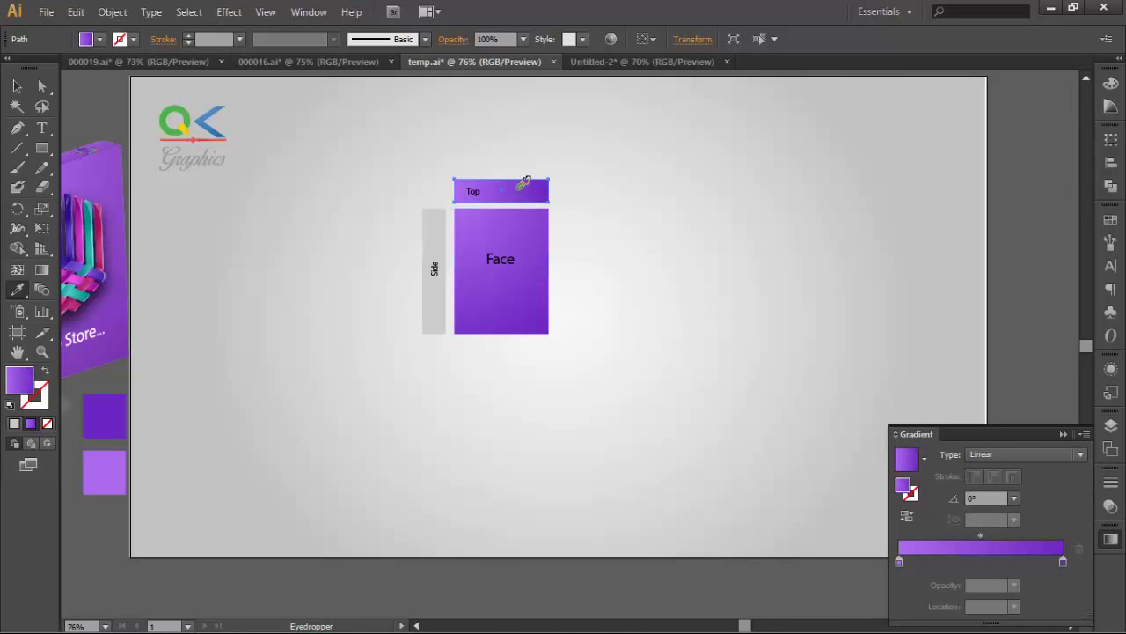
Re-aim Top's gradient to run straight from top to bottom.
click(41, 270)
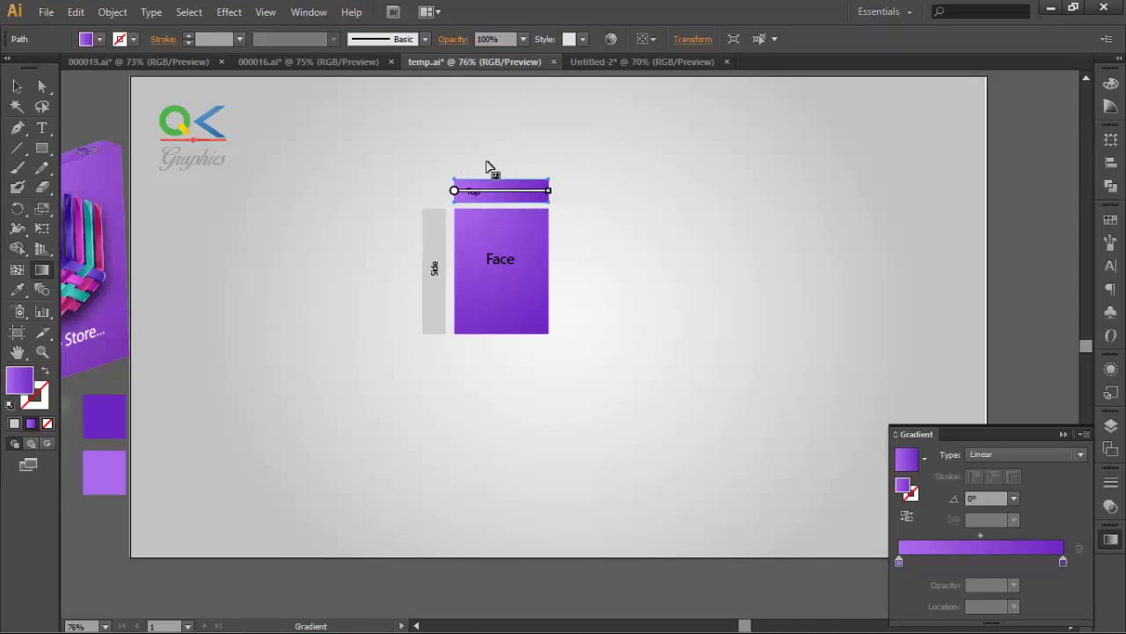
drag(484, 164, 531, 235)
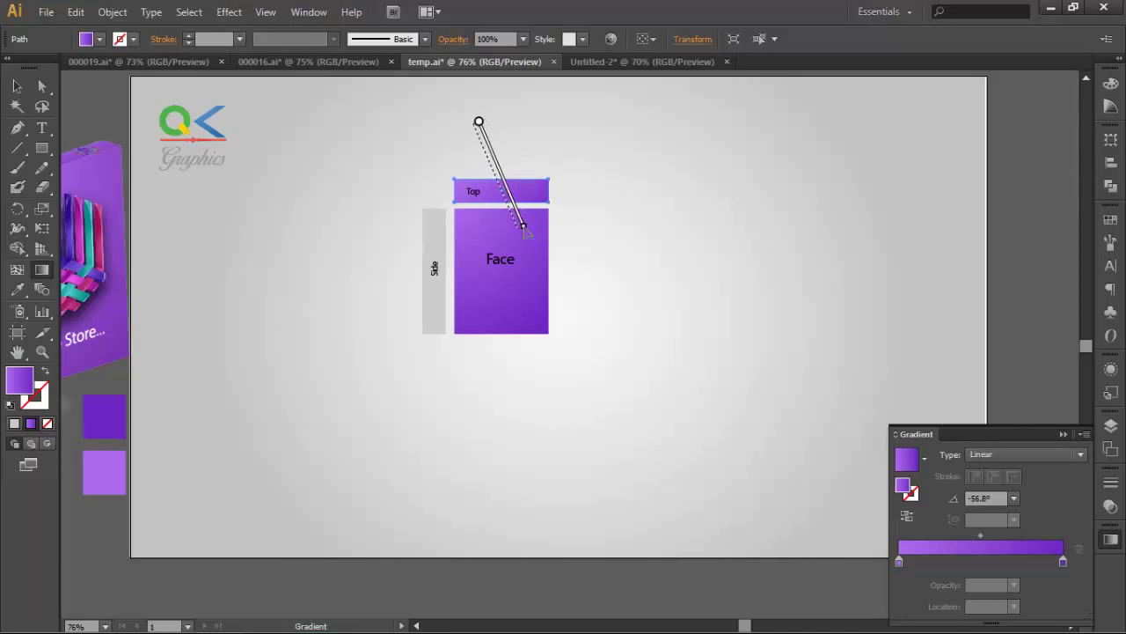
mouse_move(474, 124)
mouse_down()
mouse_move(517, 228)
mouse_move(484, 147)
mouse_move(546, 233)
mouse_up()
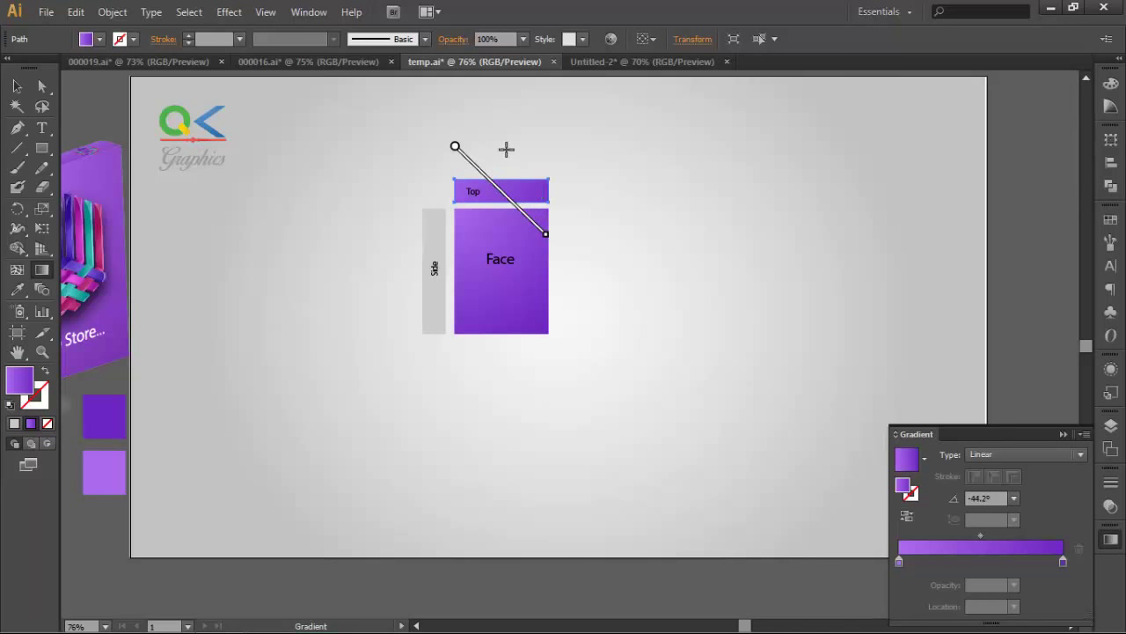
drag(500, 147, 502, 223)
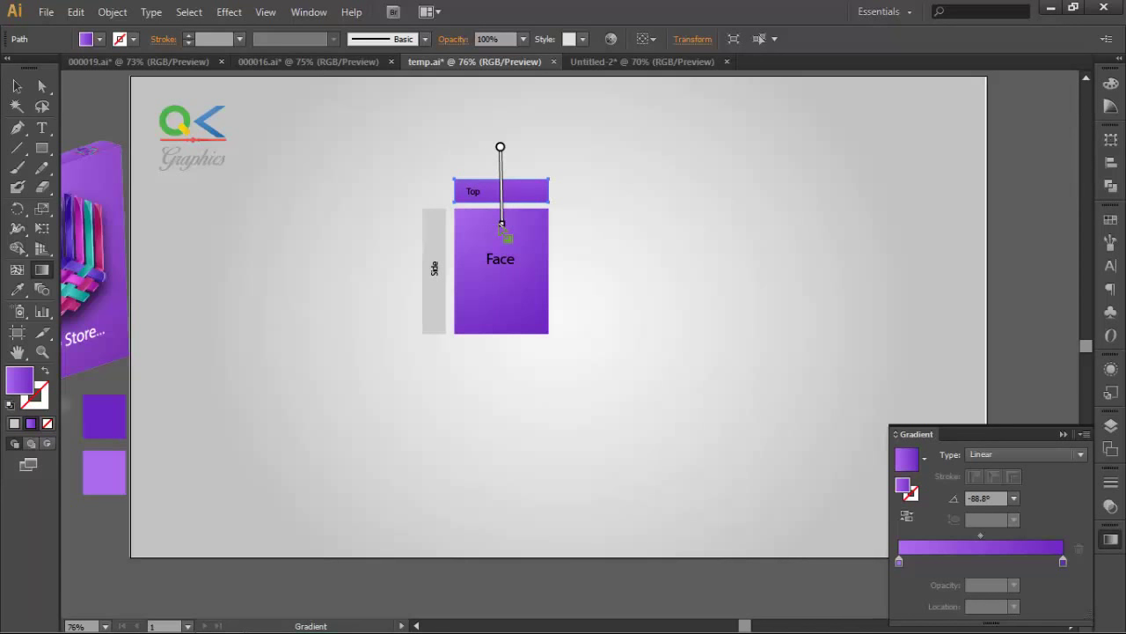
click(17, 85)
click(366, 282)
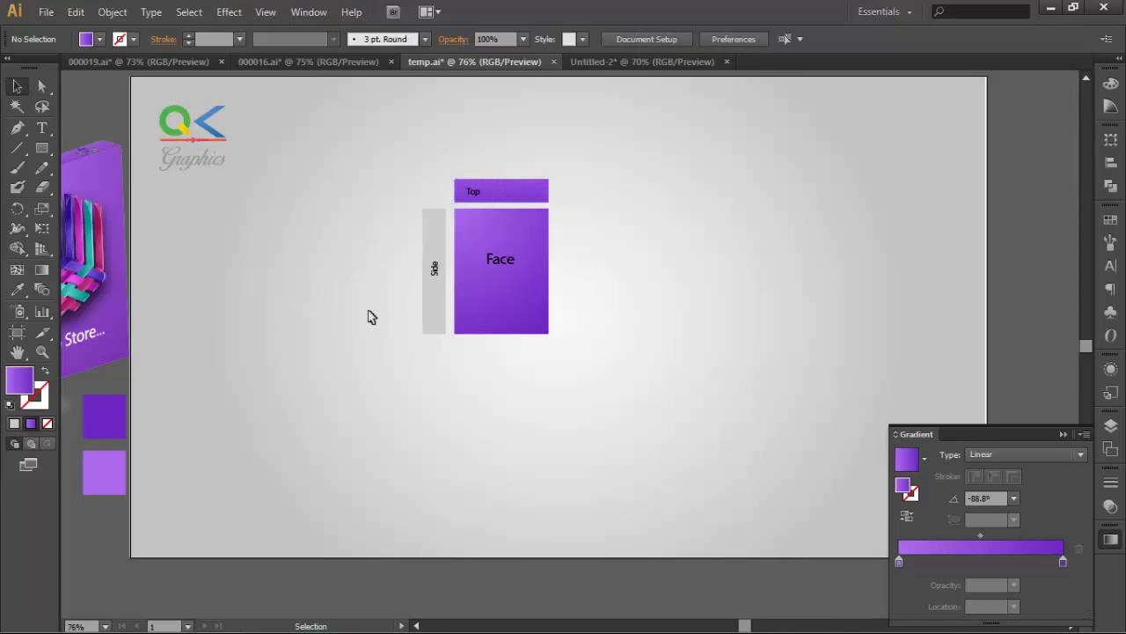
Eyedropper the purple gradient onto the Side panel.
click(440, 250)
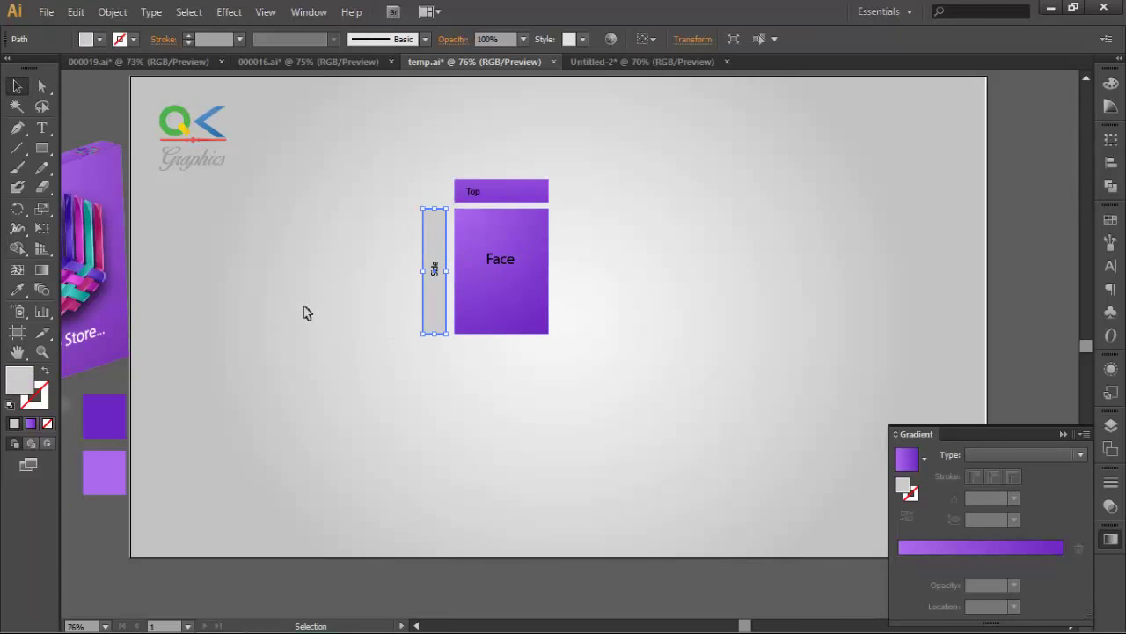
click(17, 290)
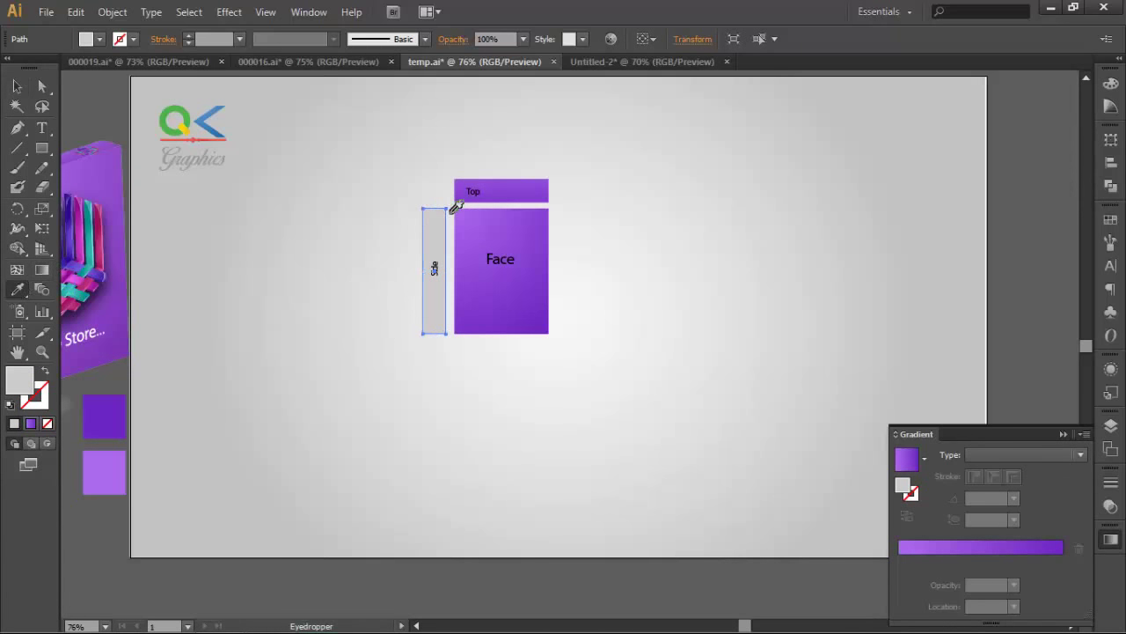
click(496, 193)
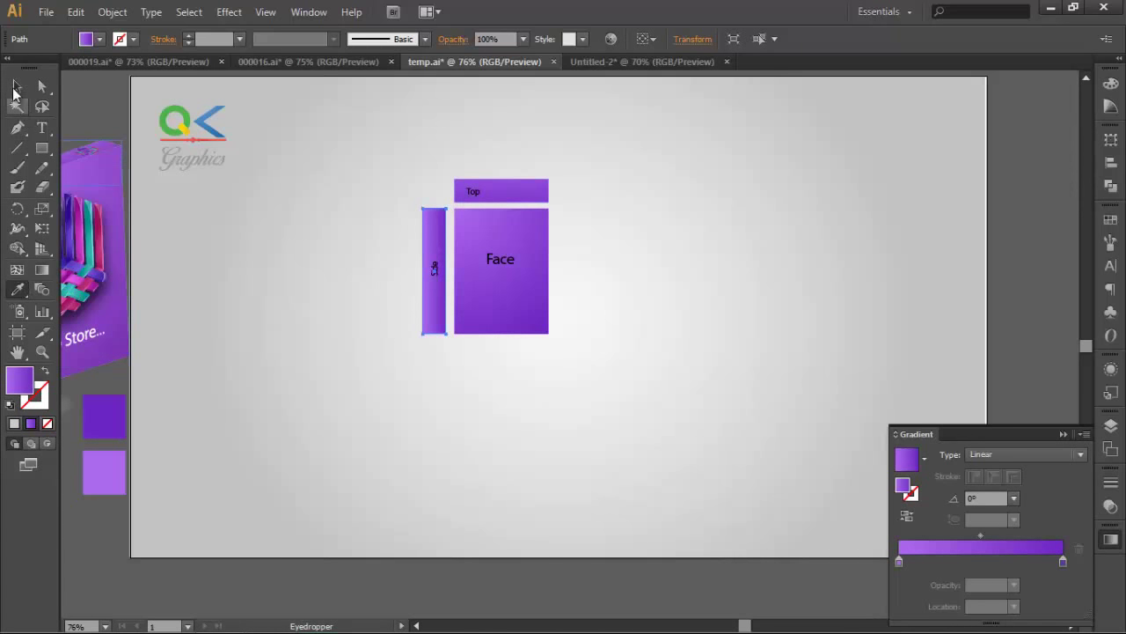
click(17, 86)
click(268, 372)
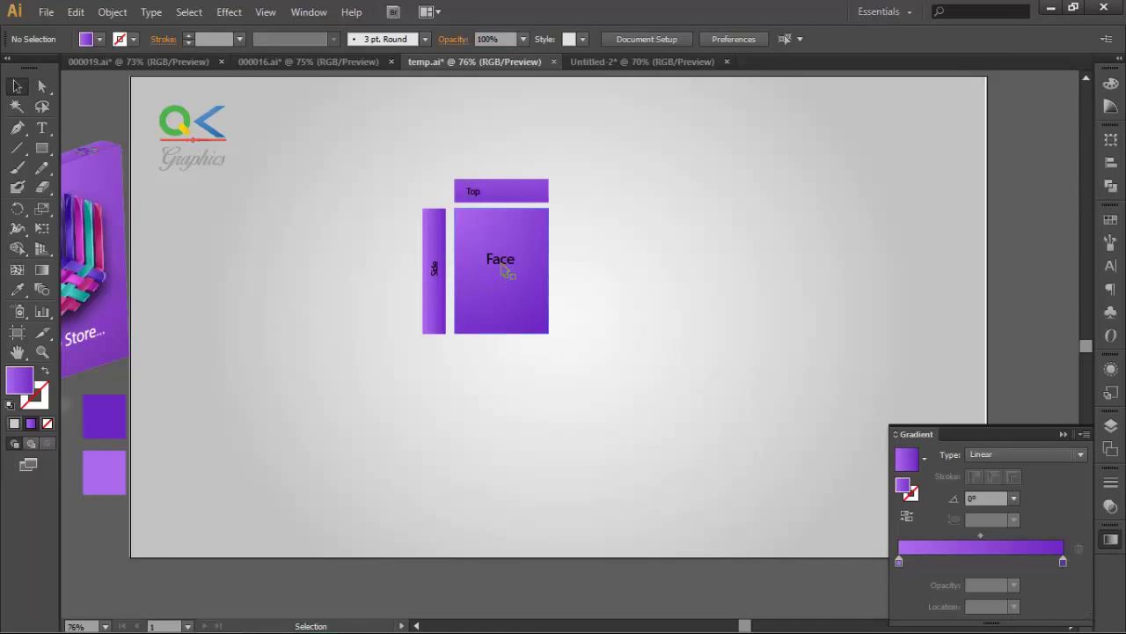
Lower the Face label in its panel and keep the finished box artwork at the left edge.
drag(503, 262, 503, 306)
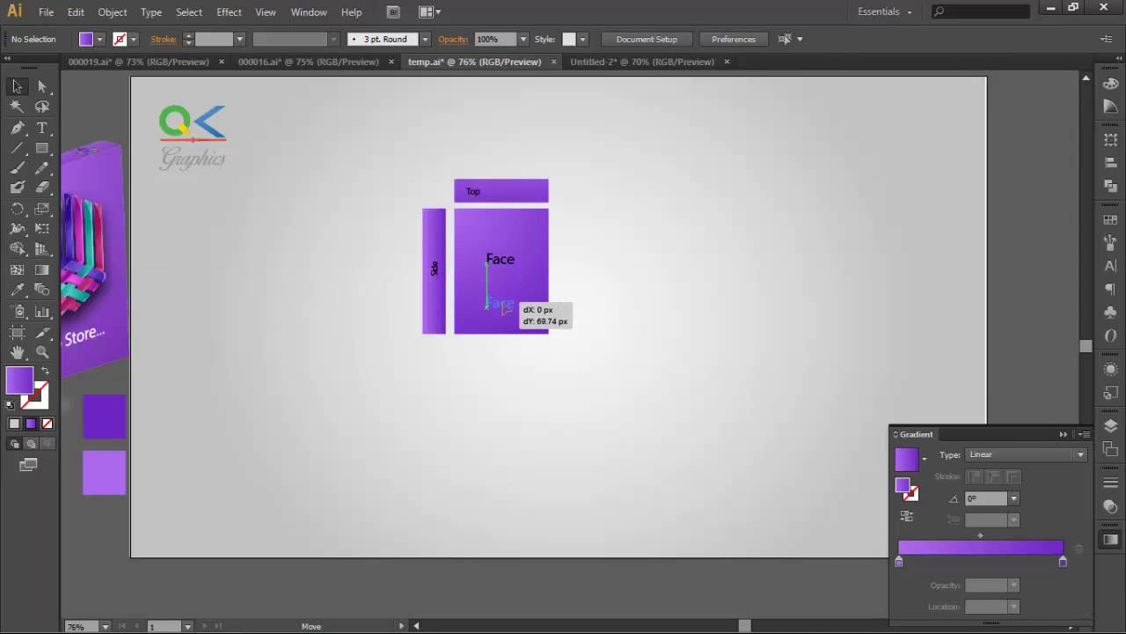
click(637, 294)
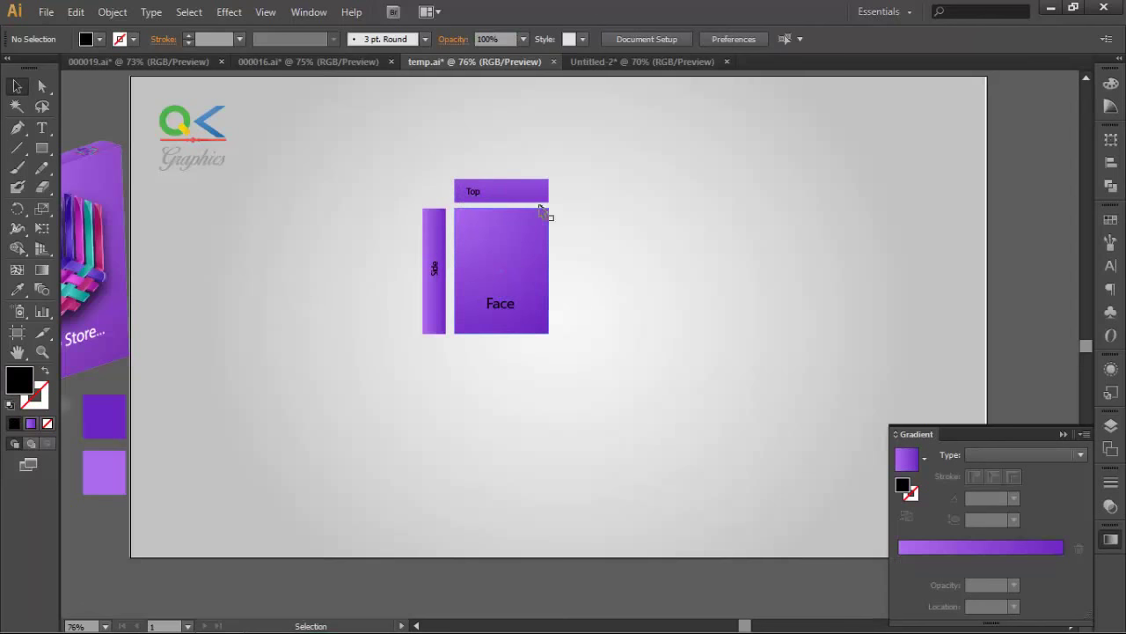
drag(101, 225, 308, 250)
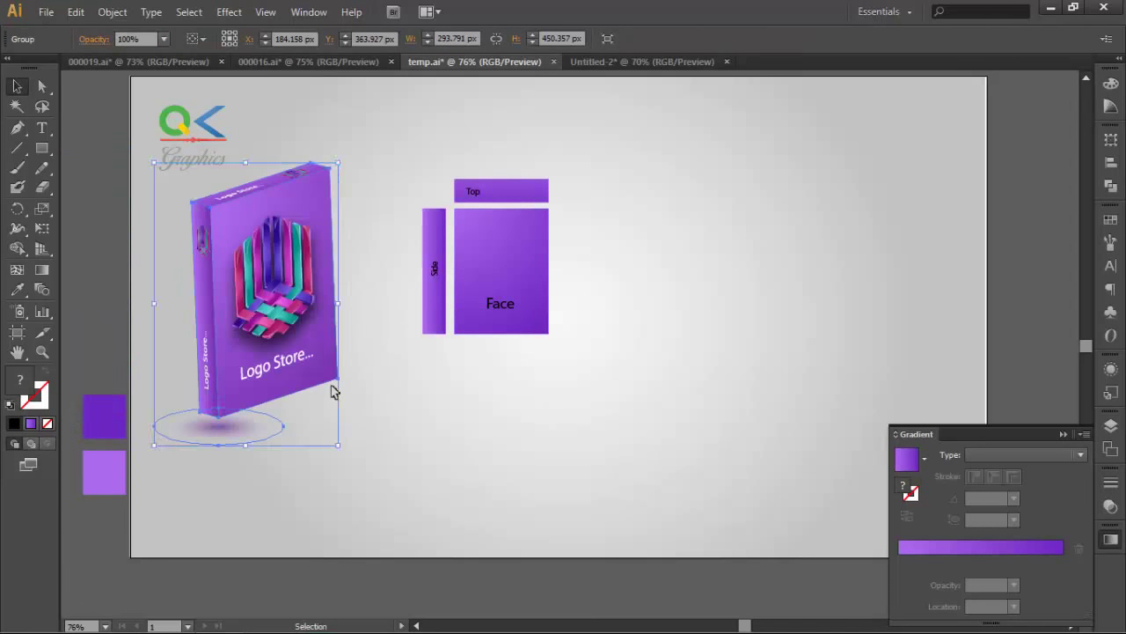
click(334, 390)
drag(303, 299, 78, 234)
click(308, 90)
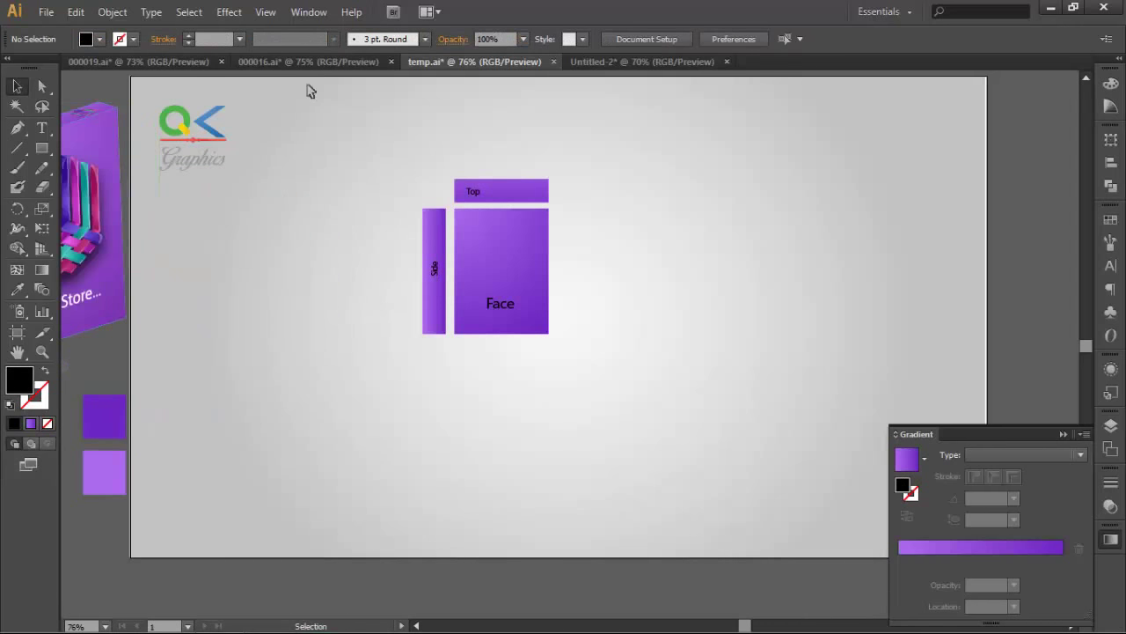
Select the woven logo group in 000016.ai, then close Untitled-2 without saving.
click(322, 66)
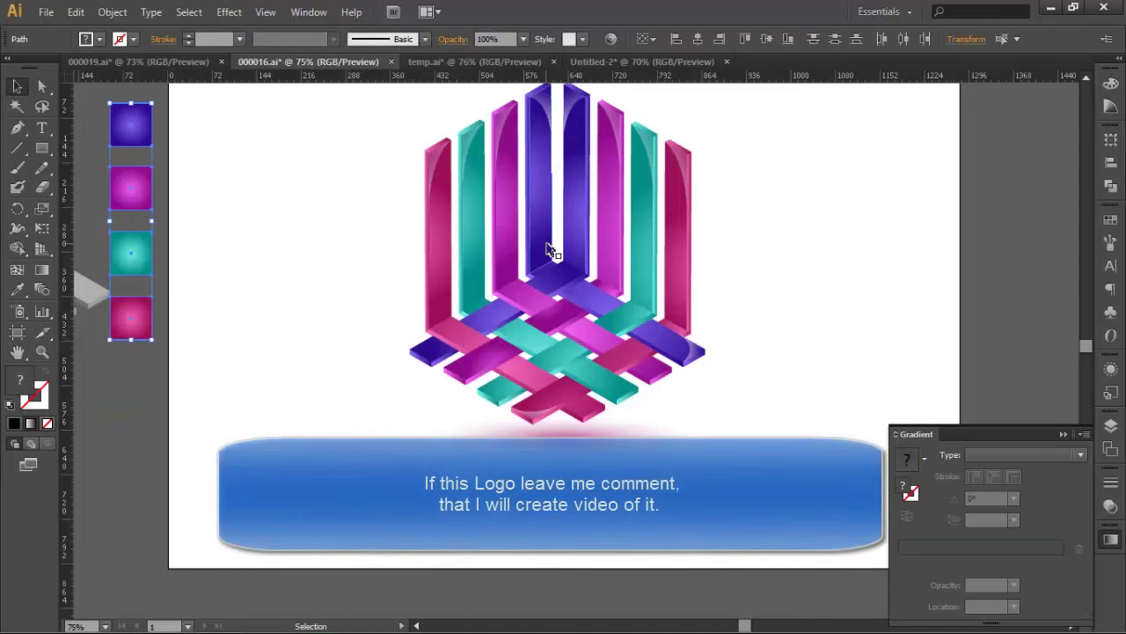
click(546, 249)
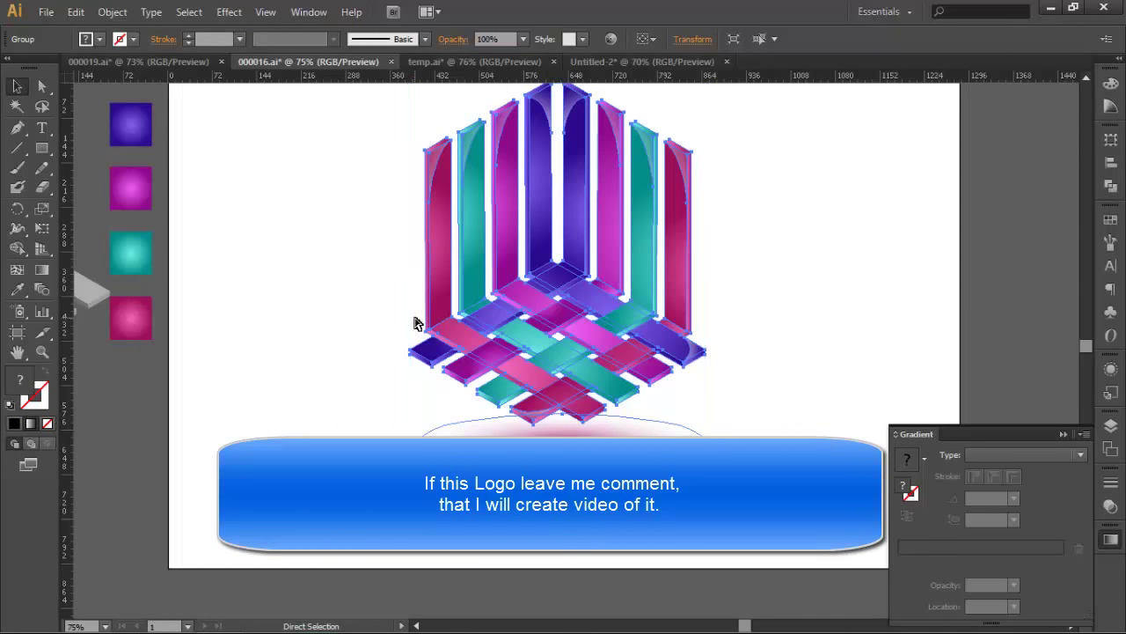
click(653, 60)
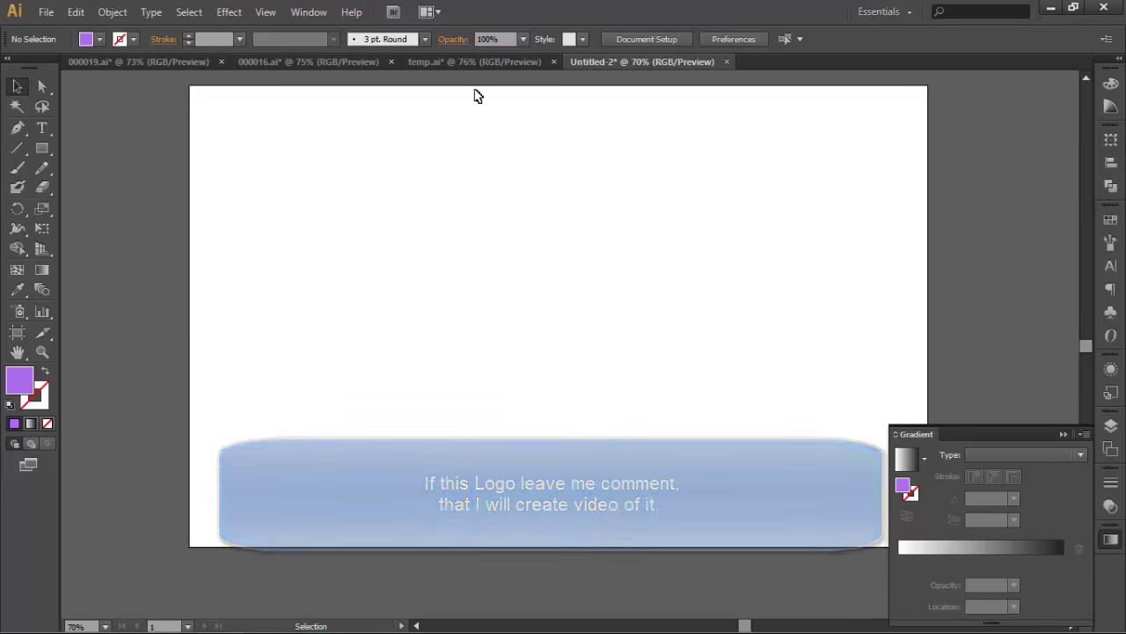
click(507, 64)
click(727, 62)
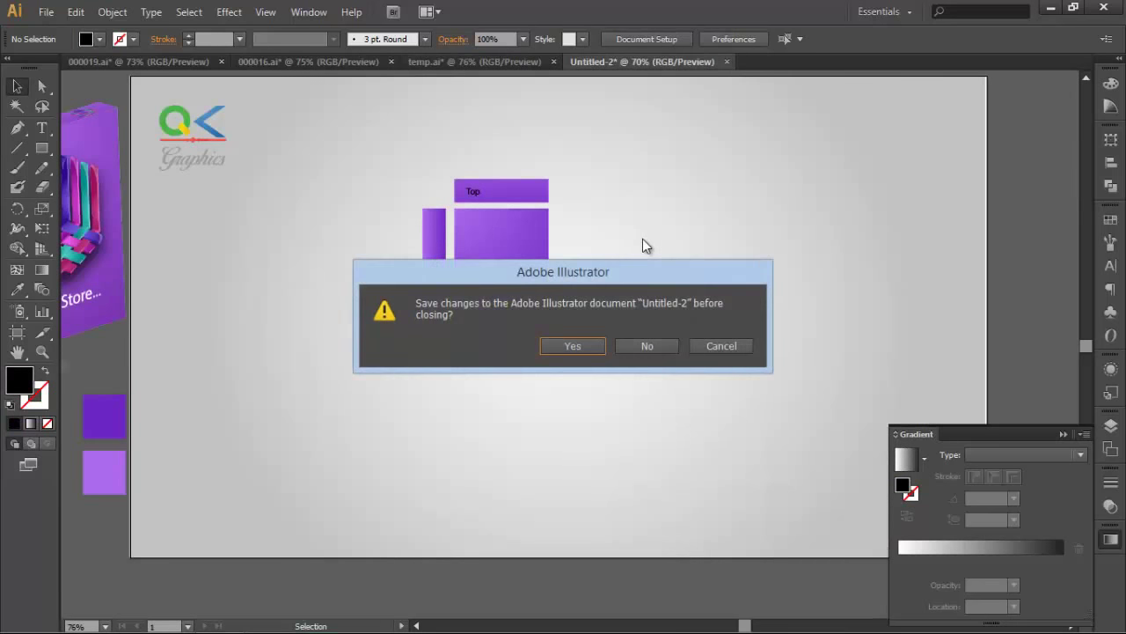
click(652, 348)
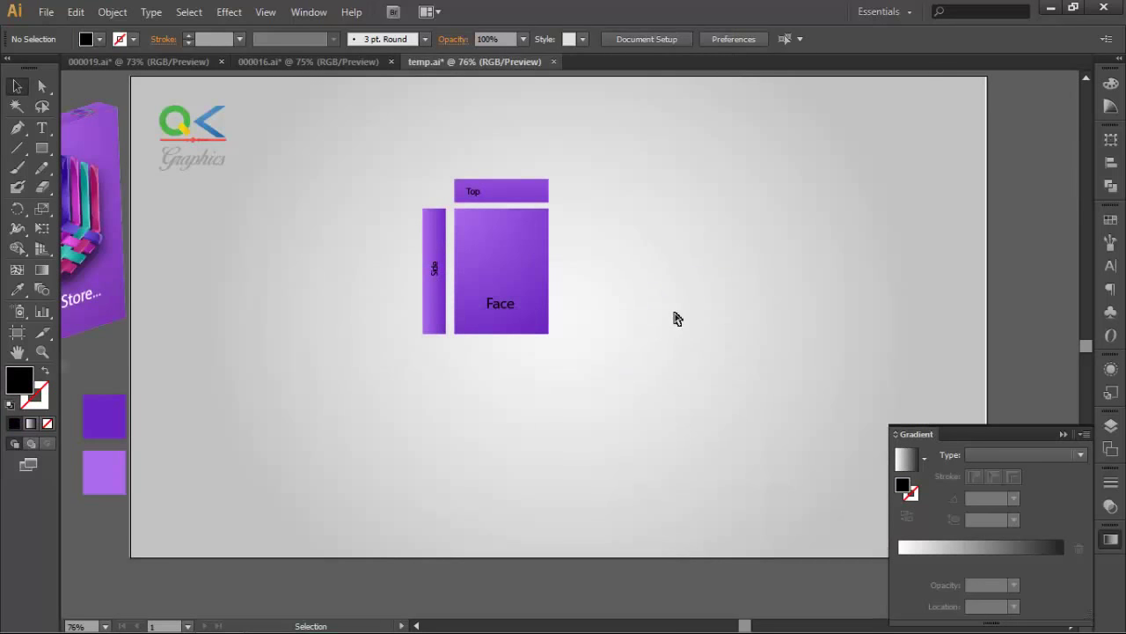
Paste the woven logo into temp.ai, move it off the panels, and shrink it.
key(ctrl+v)
drag(662, 349, 771, 281)
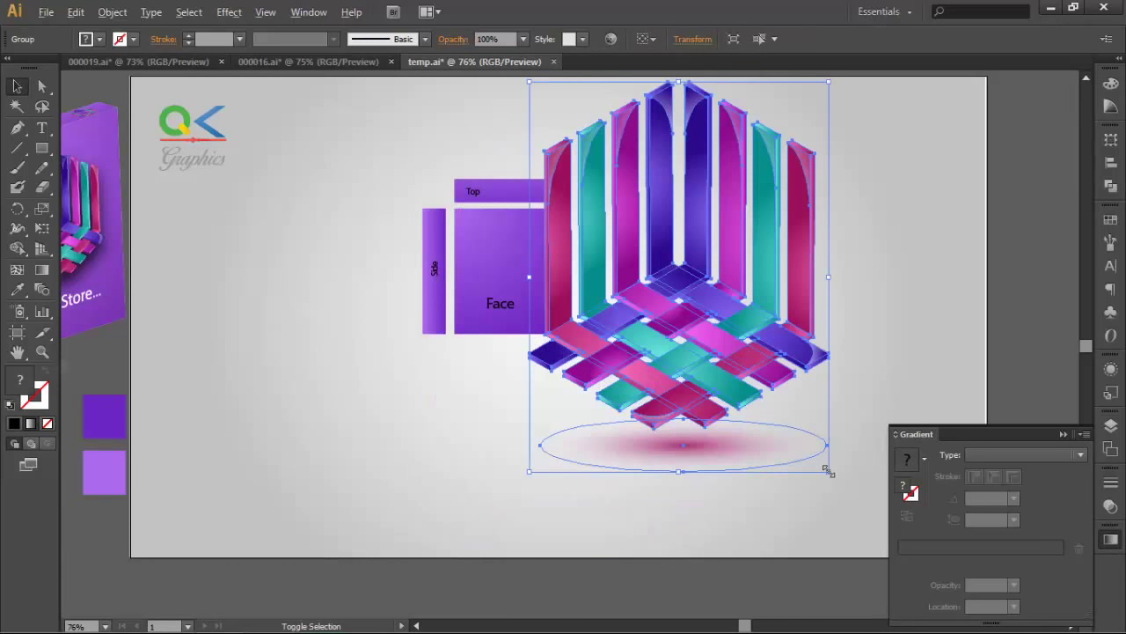
mouse_move(828, 471)
mouse_down()
mouse_move(717, 343)
mouse_move(718, 359)
mouse_up()
click(779, 342)
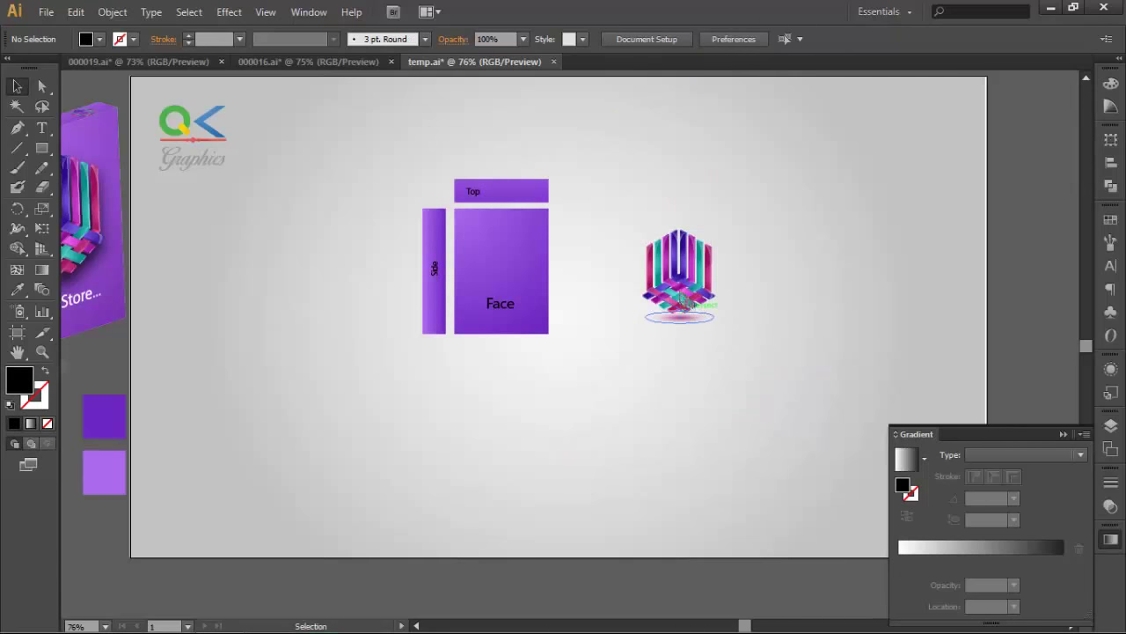
Ungroup the logo and move the woven cube, without its shadow, onto the Face panel.
right_click(679, 295)
click(691, 257)
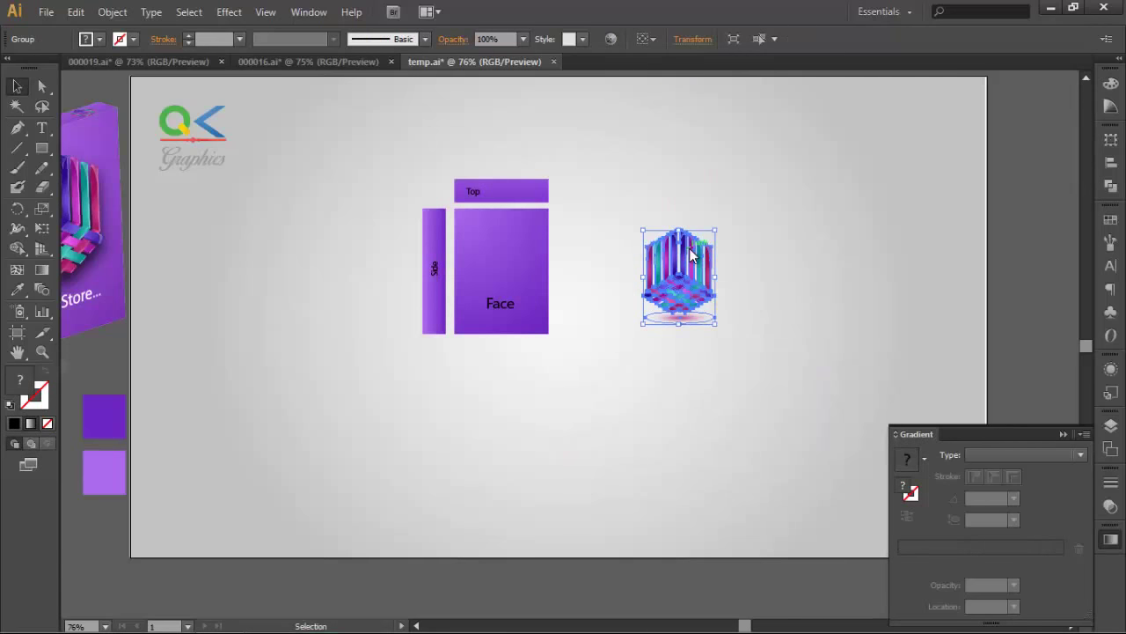
right_click(691, 256)
click(749, 344)
click(747, 346)
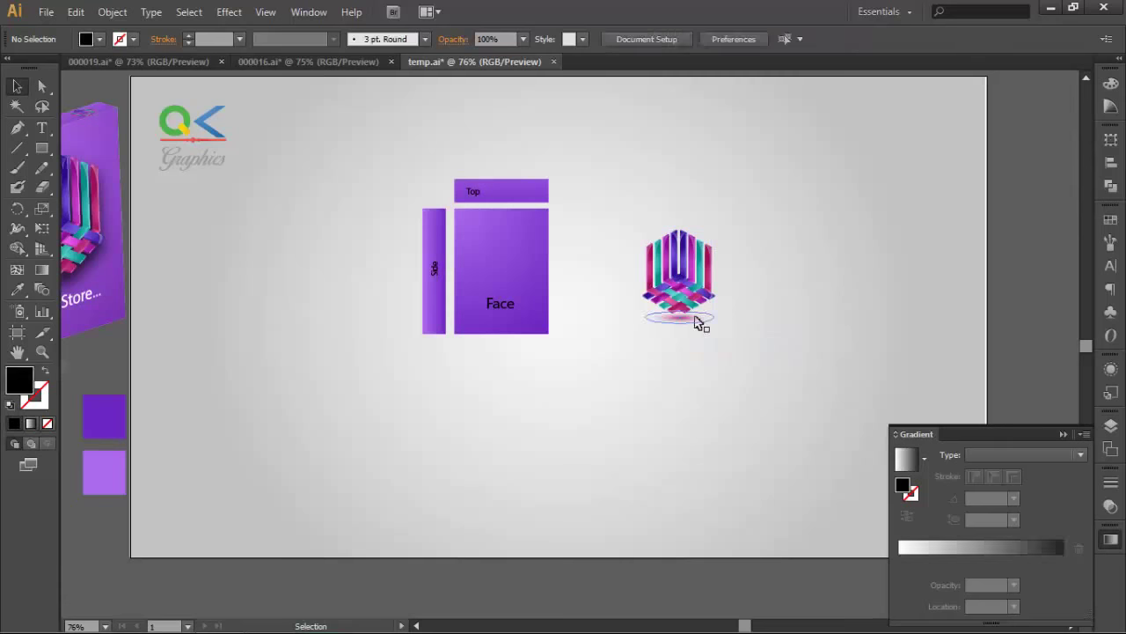
click(696, 322)
click(698, 320)
mouse_move(699, 319)
mouse_down()
mouse_move(709, 301)
mouse_move(539, 329)
mouse_up()
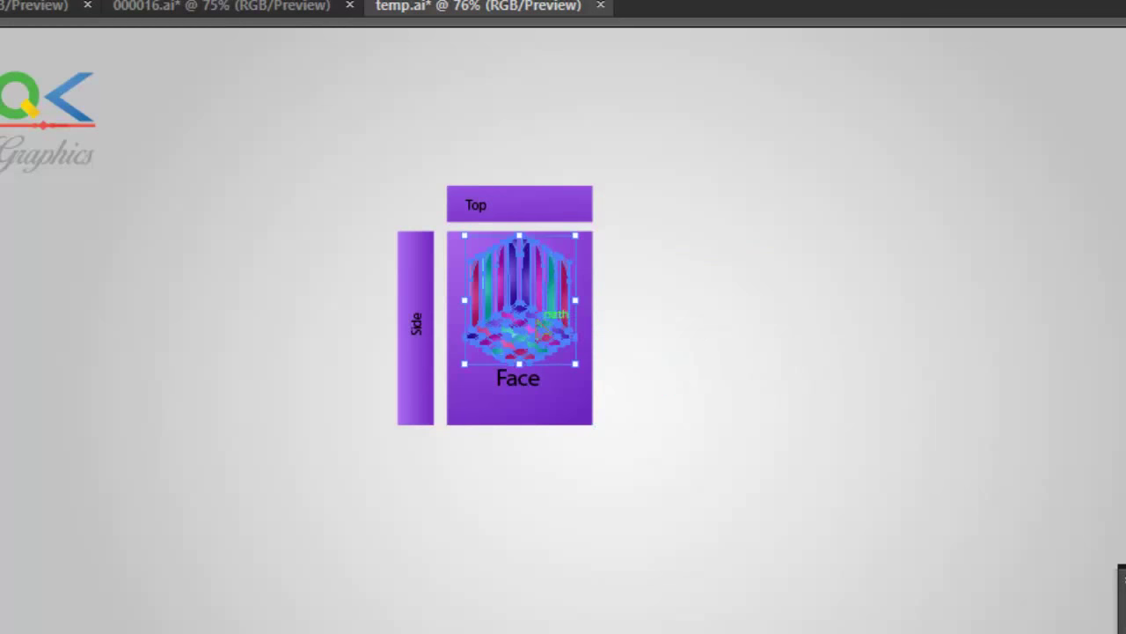
click(736, 323)
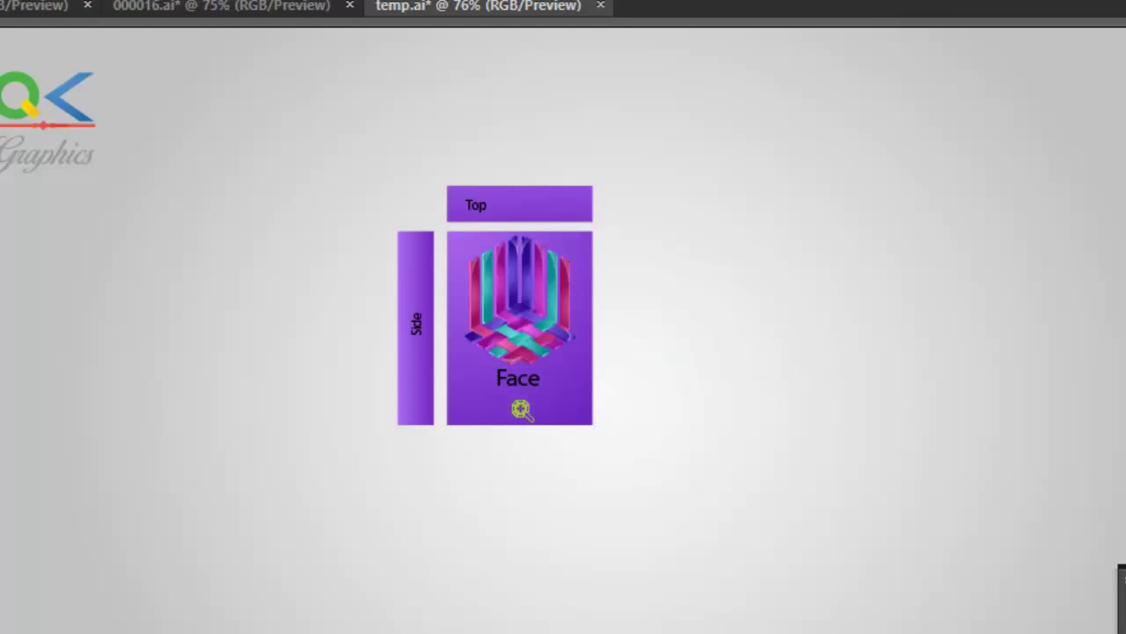
Scale the woven cube down and nudge it into place above the Face label.
mouse_move(205, 116)
mouse_down()
mouse_move(652, 482)
mouse_move(822, 546)
mouse_up()
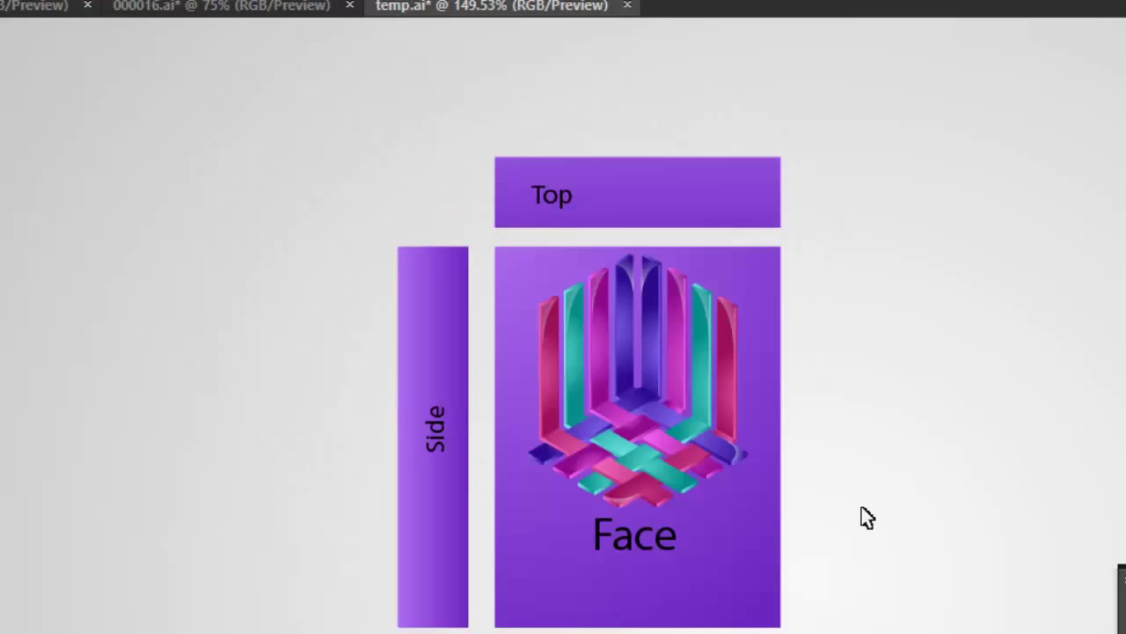
click(726, 462)
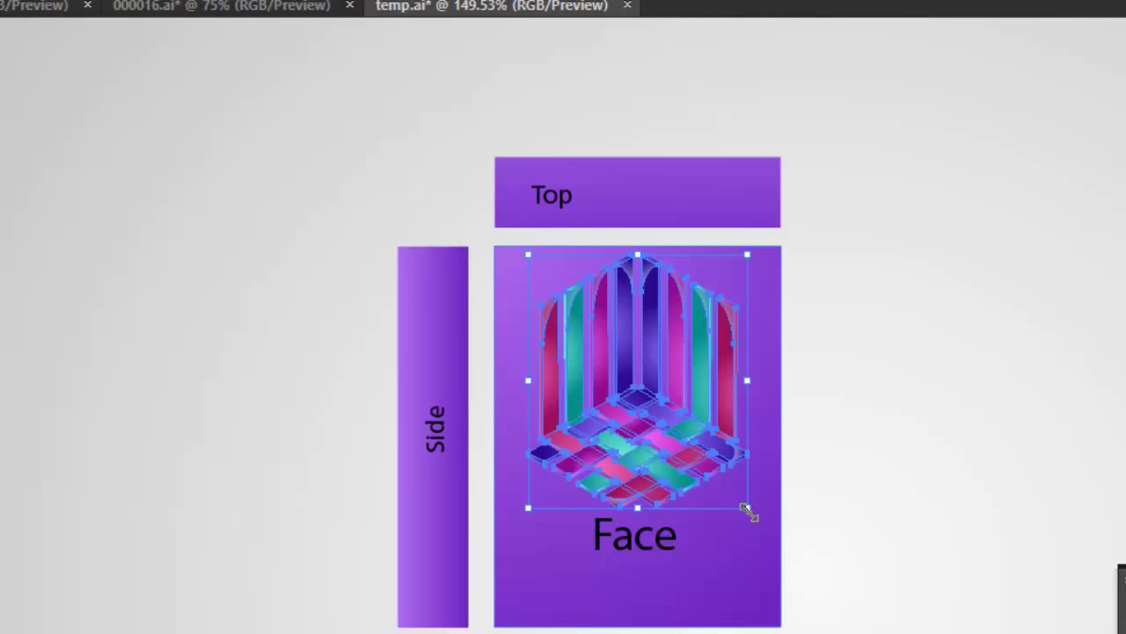
drag(744, 509, 725, 475)
click(892, 477)
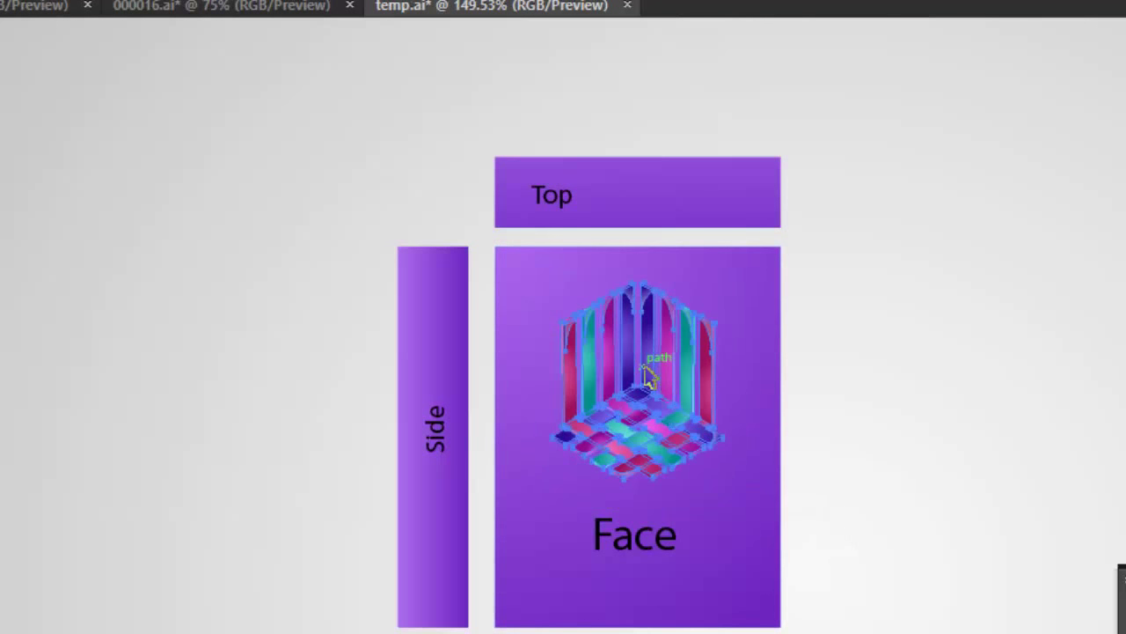
drag(647, 374, 651, 377)
click(847, 488)
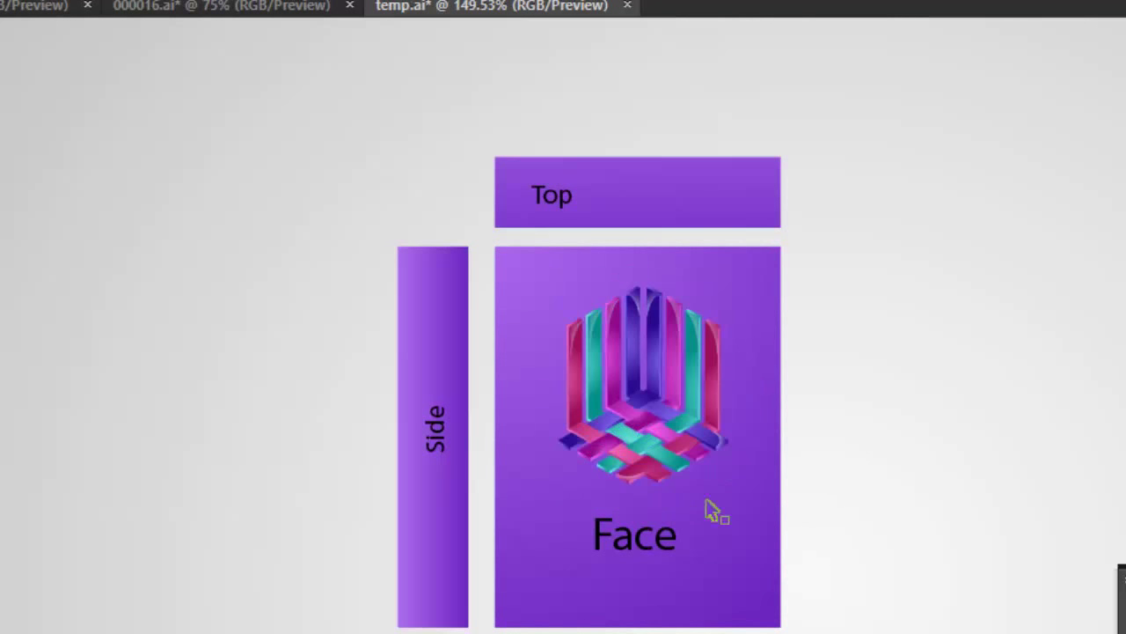
click(645, 543)
double_click(645, 533)
Retype the Face label as "1000's" on the first line and "Logos" on the second.
drag(667, 541, 563, 533)
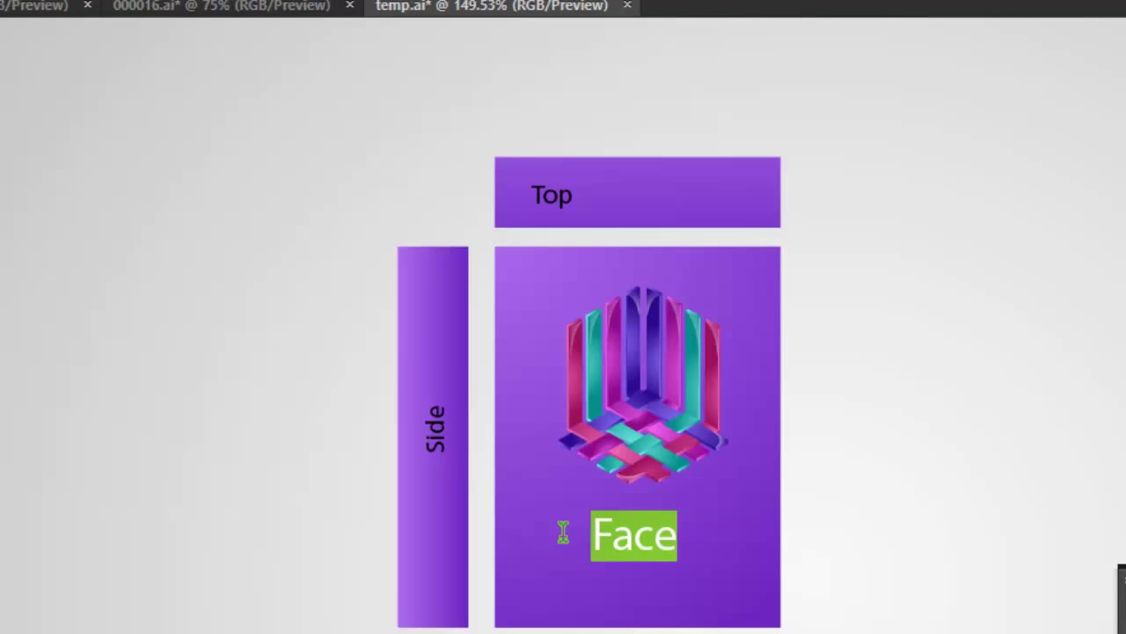
text(Logo)
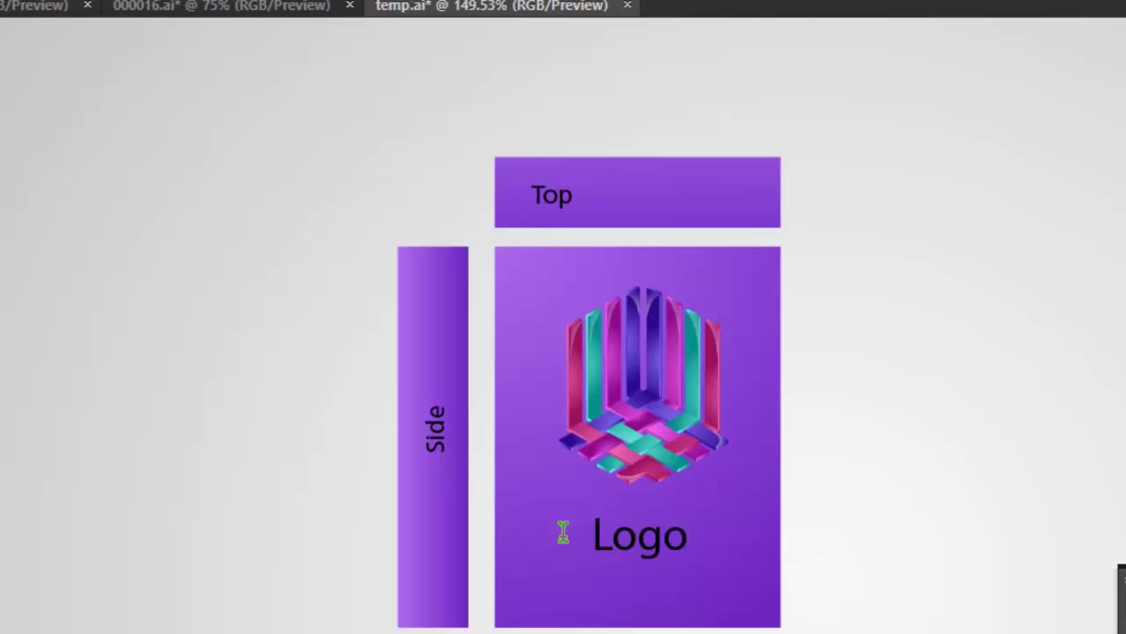
text(s)
key(Home)
text(1000)
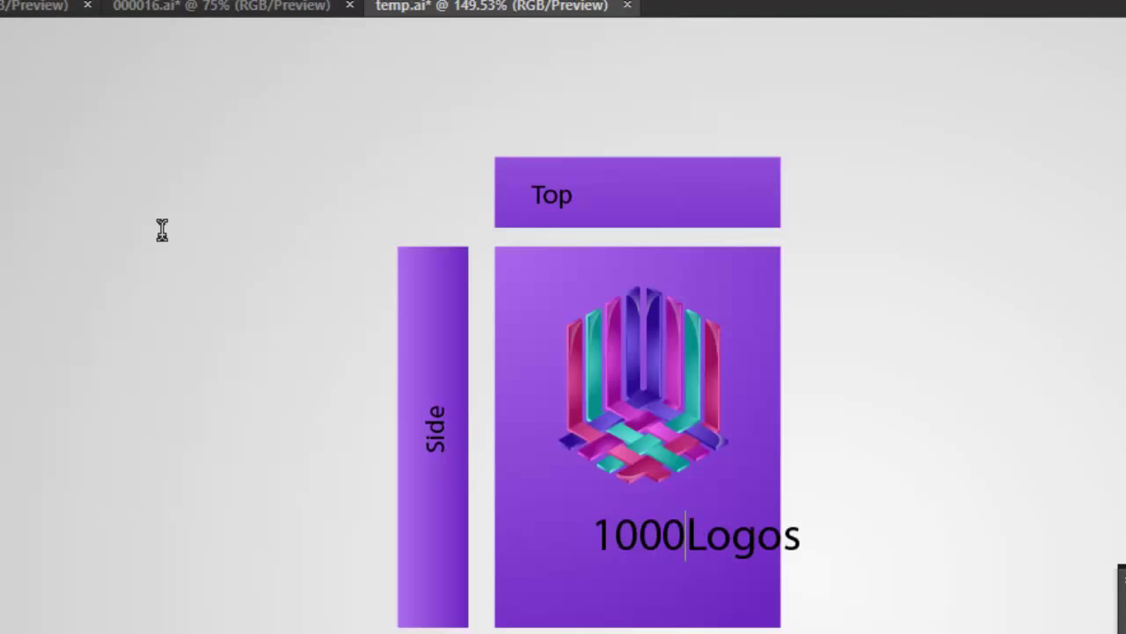
key(Return)
key(BackSpace)
text('s)
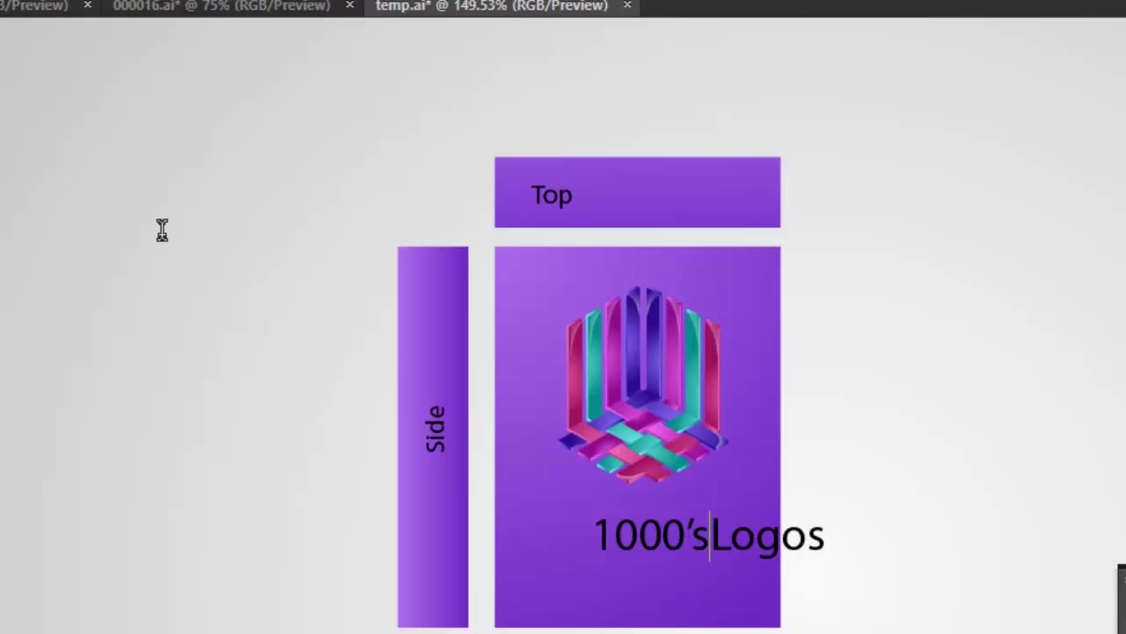
key(Return)
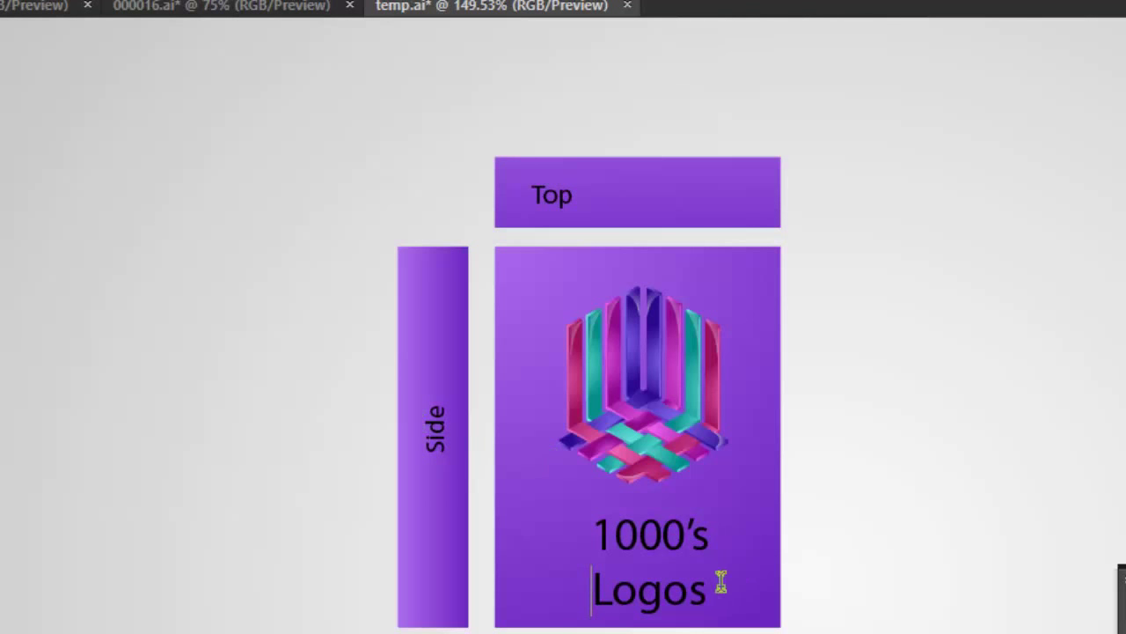
drag(693, 592, 566, 516)
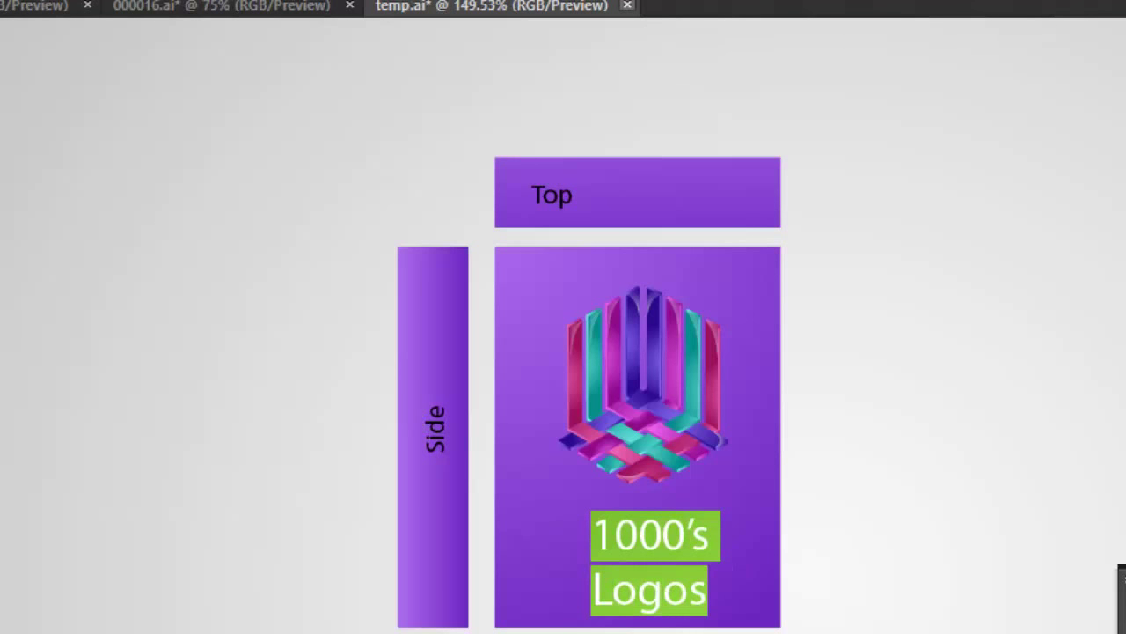
Make the label text white at 21 pt and shift it slightly up.
click(34, 68)
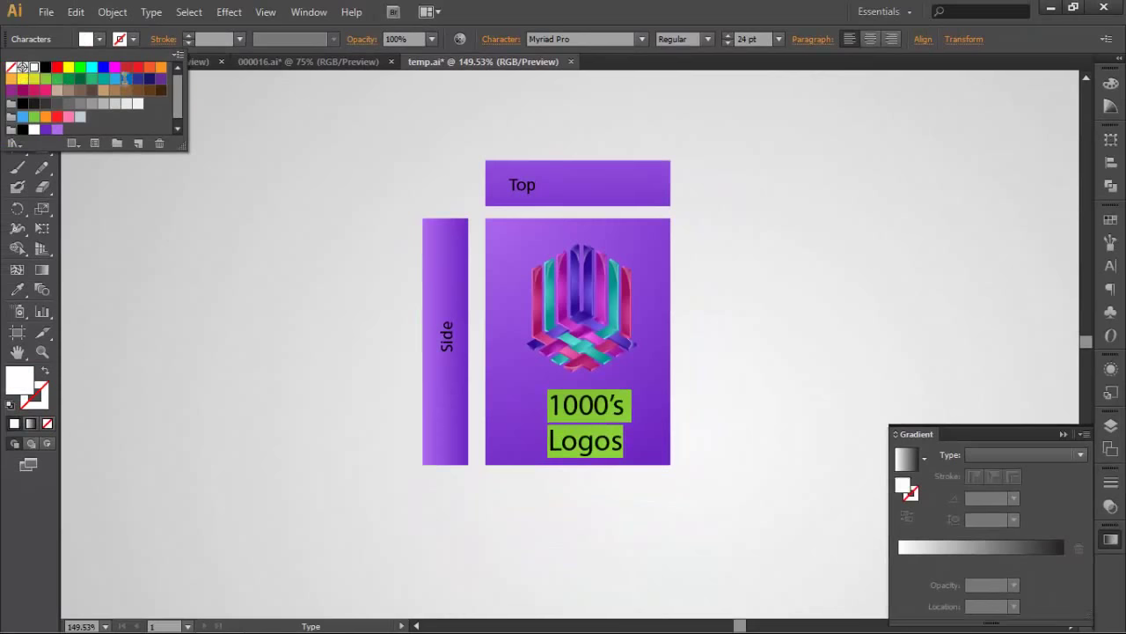
key(Escape)
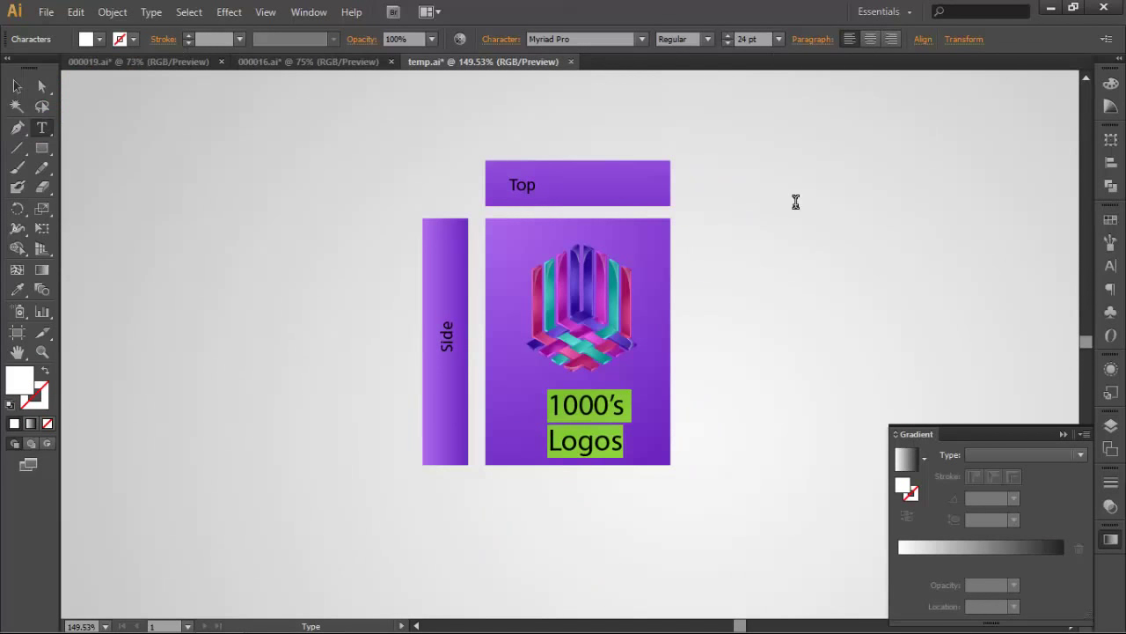
click(779, 39)
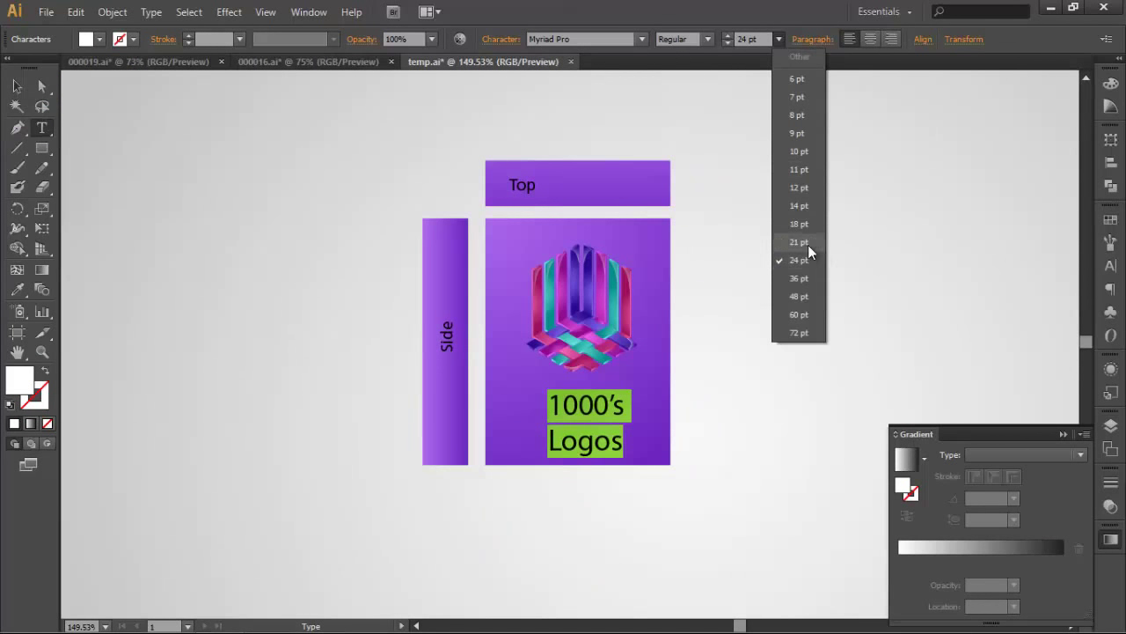
click(799, 242)
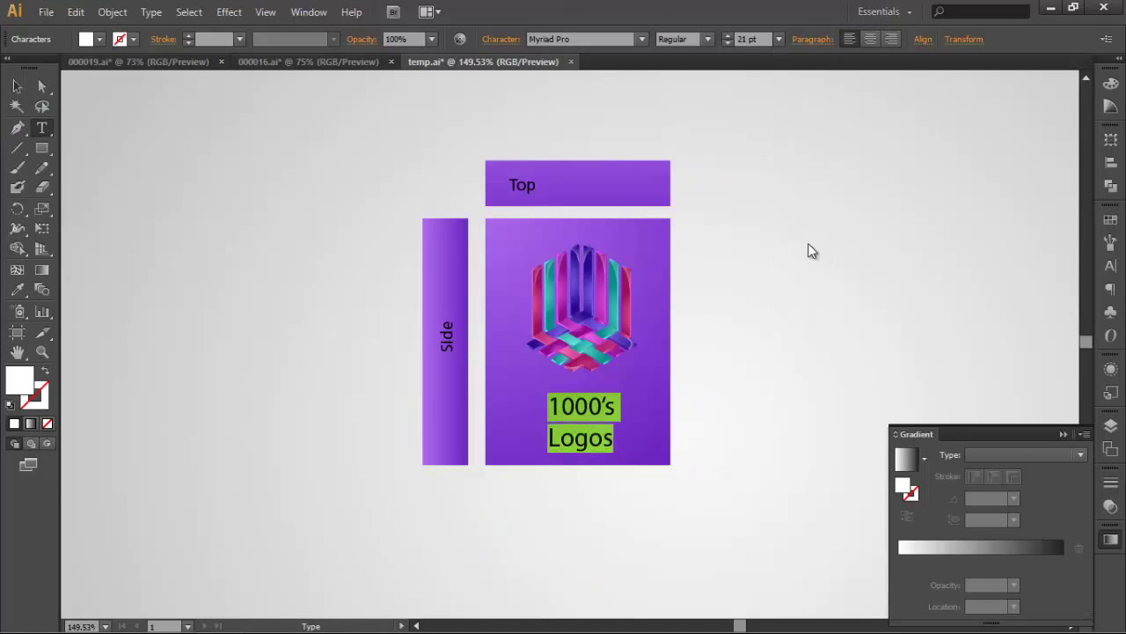
click(17, 88)
click(669, 358)
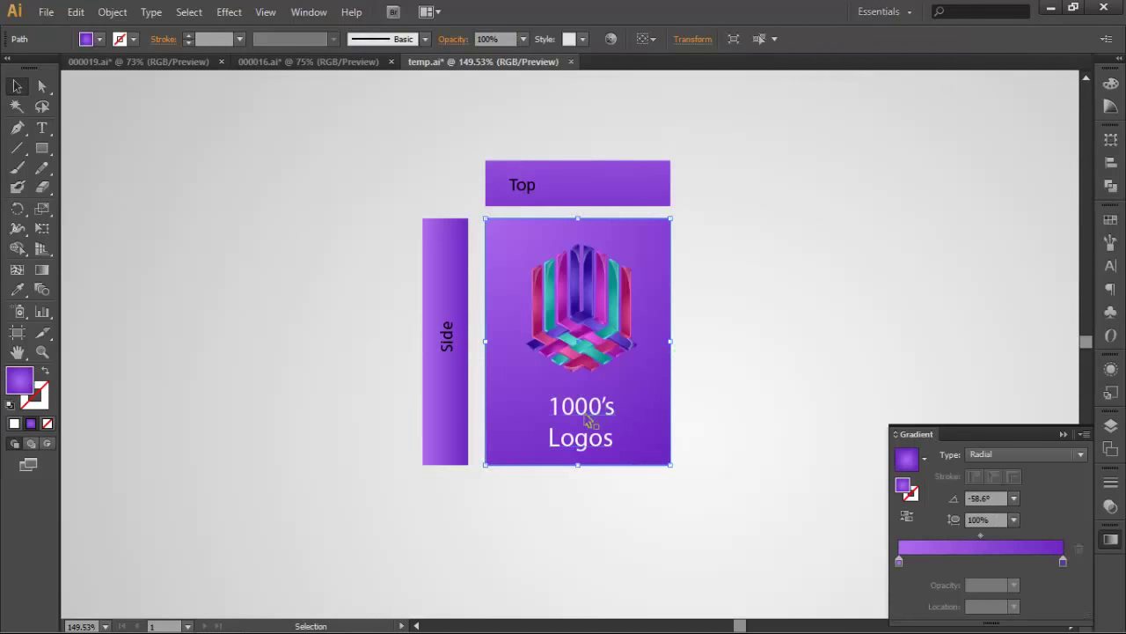
drag(587, 420, 589, 411)
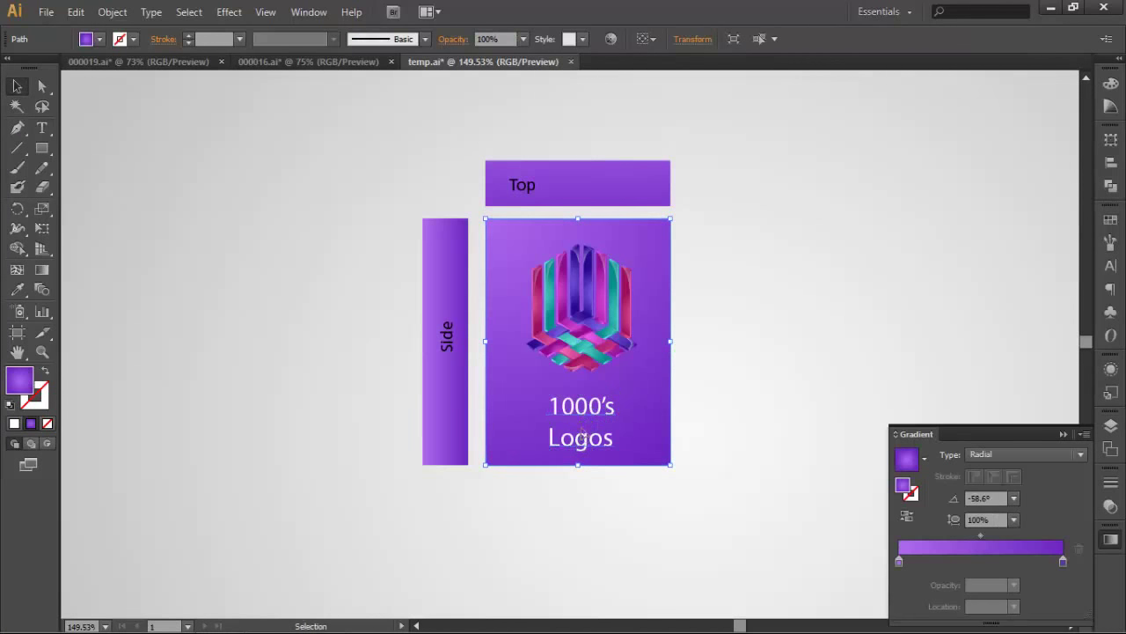
click(743, 410)
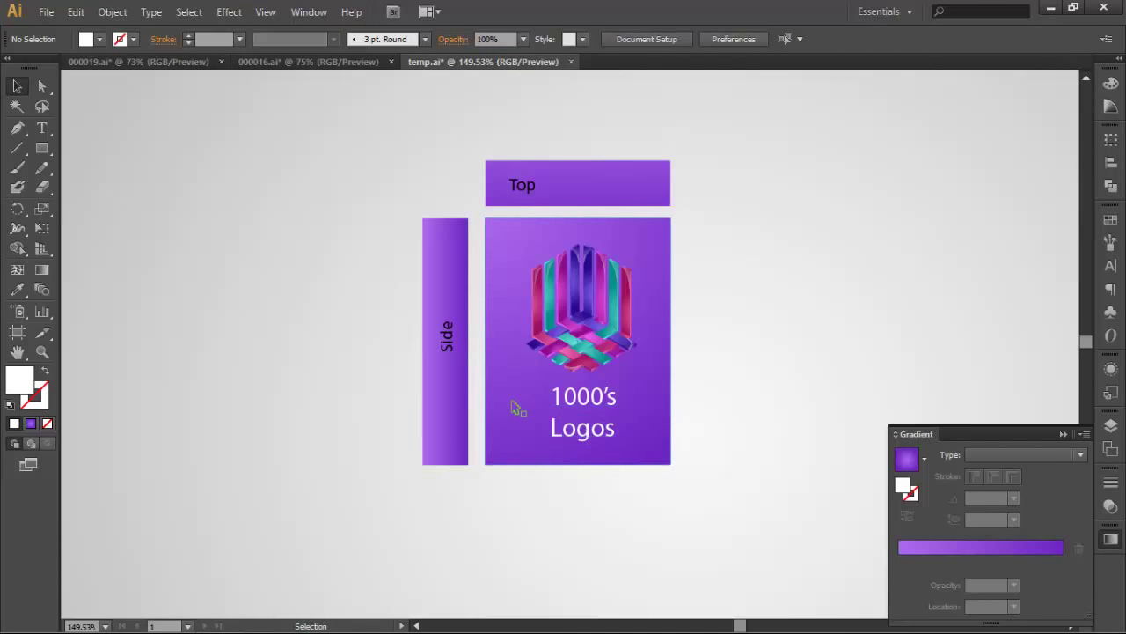
Set the "1000's" line to 14 pt and centre-align both lines.
double_click(574, 395)
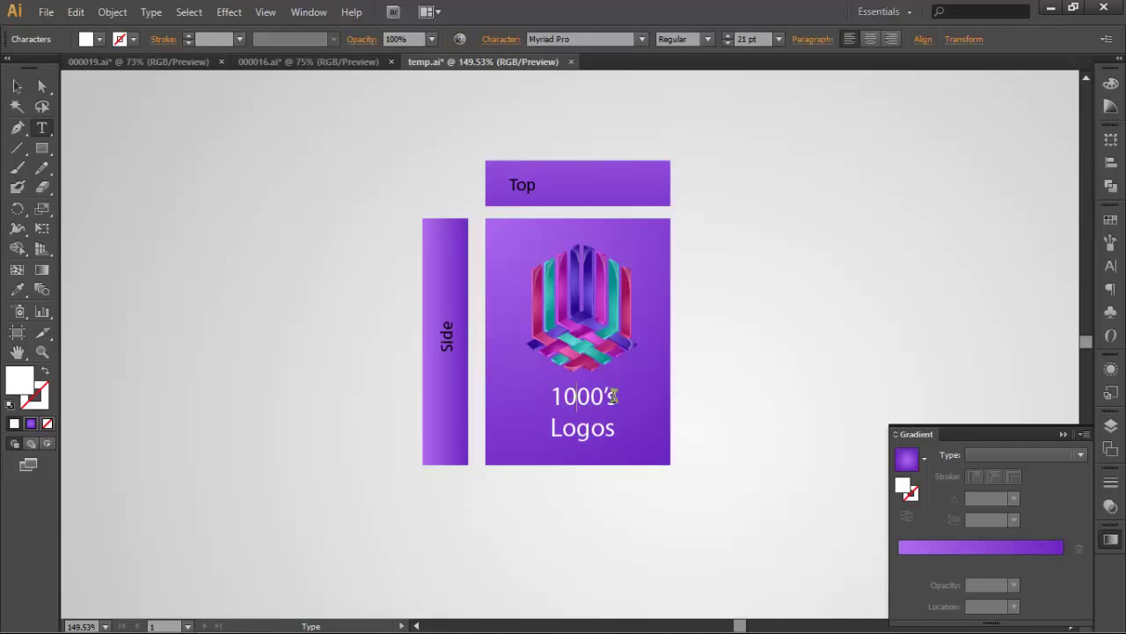
drag(615, 396, 540, 396)
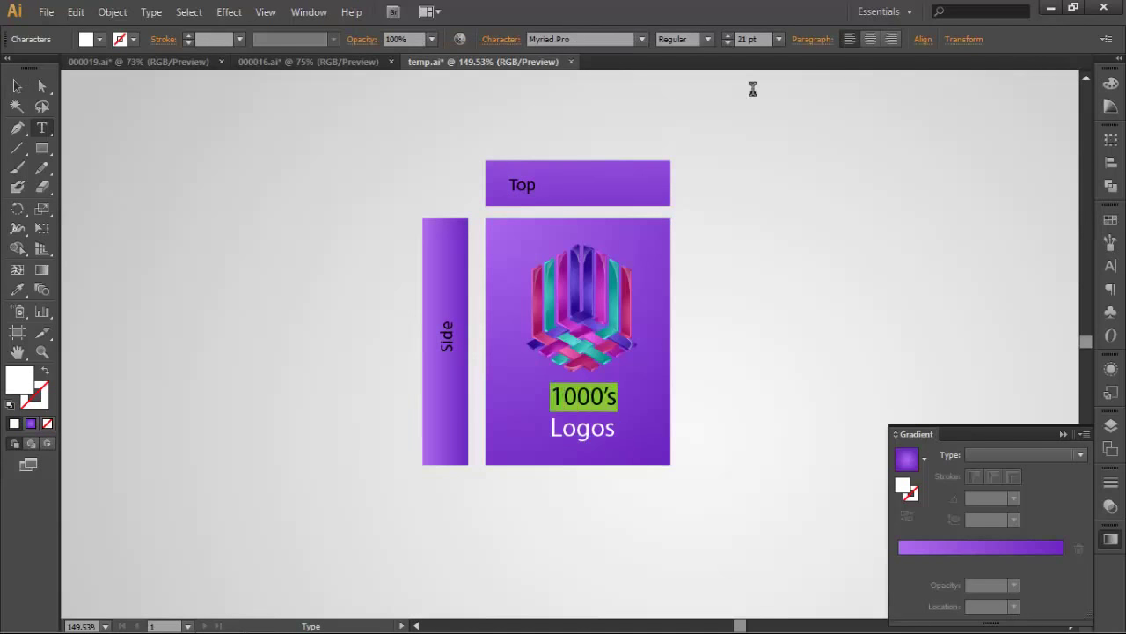
click(779, 39)
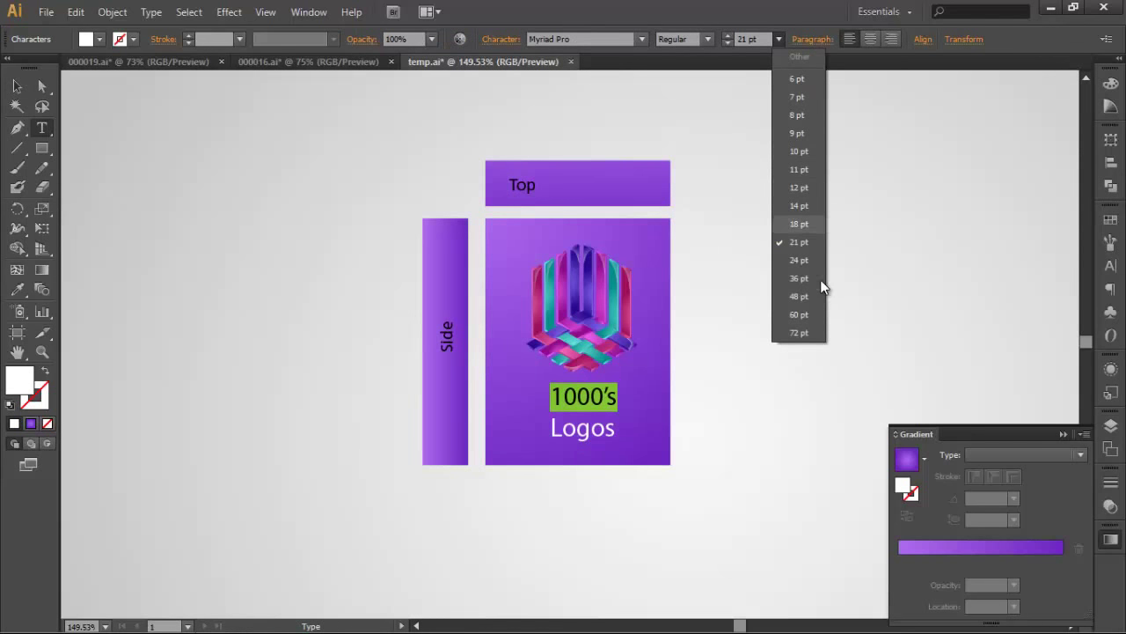
click(804, 206)
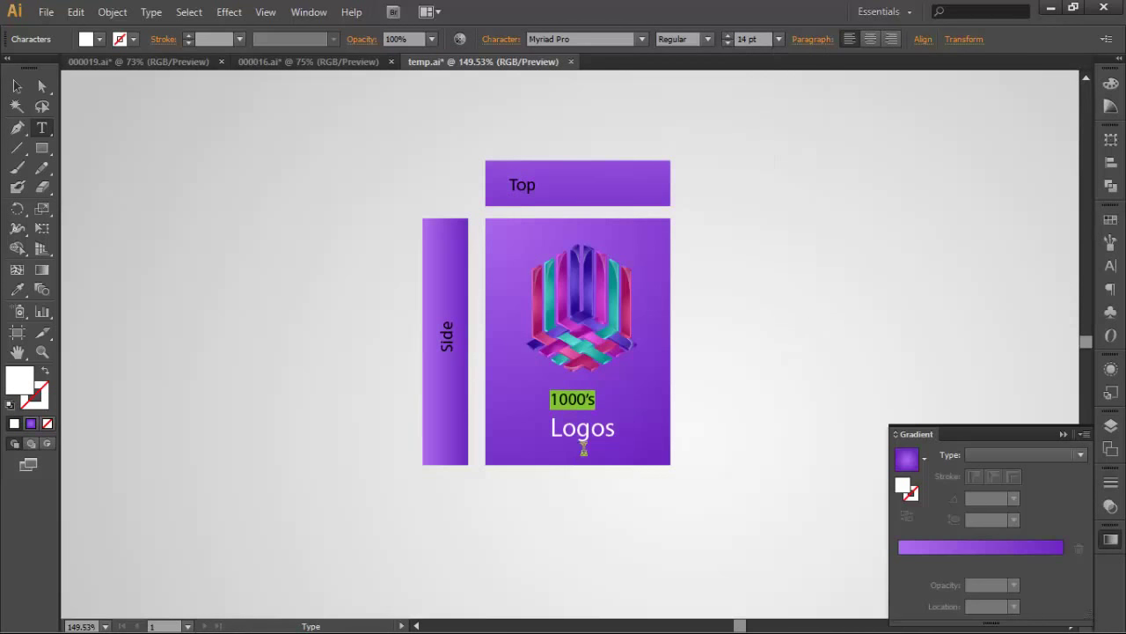
drag(588, 429, 554, 399)
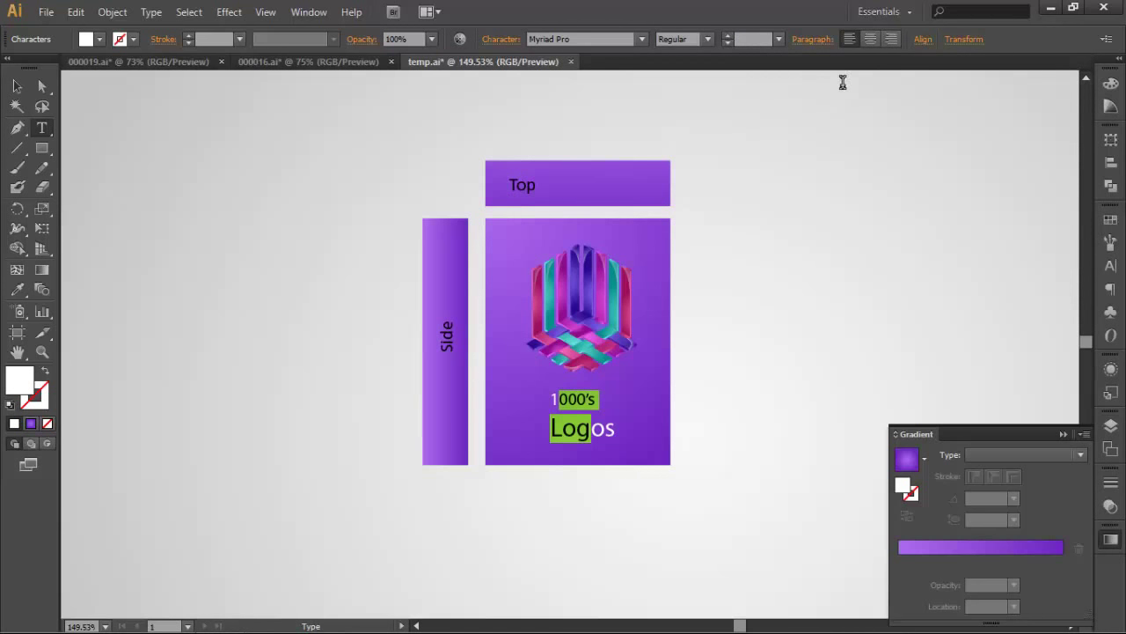
click(871, 40)
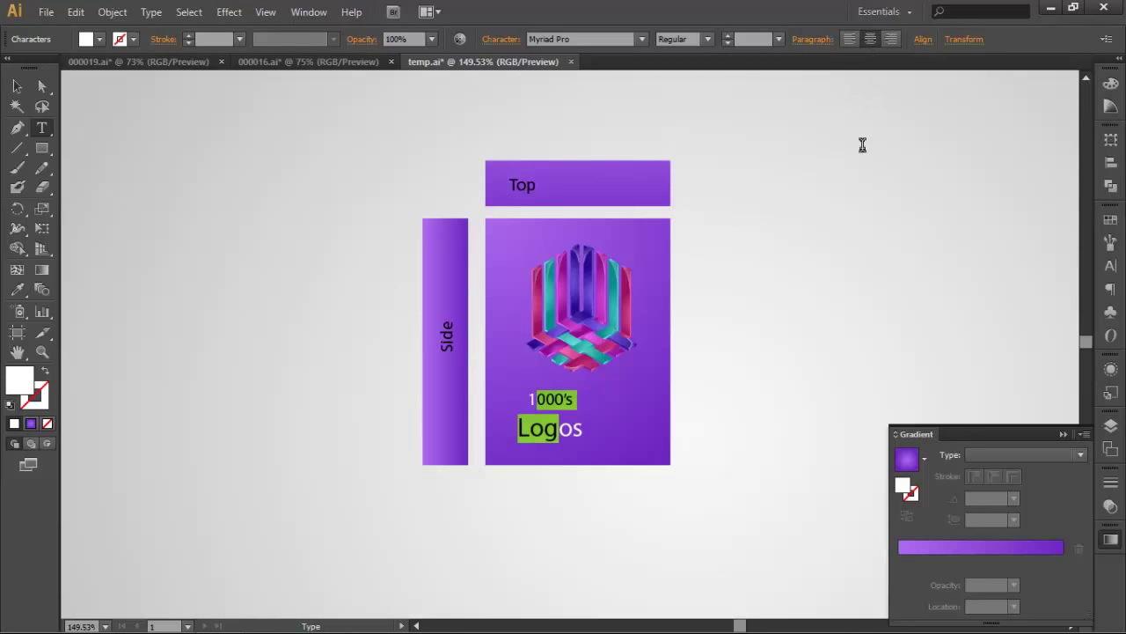
click(16, 87)
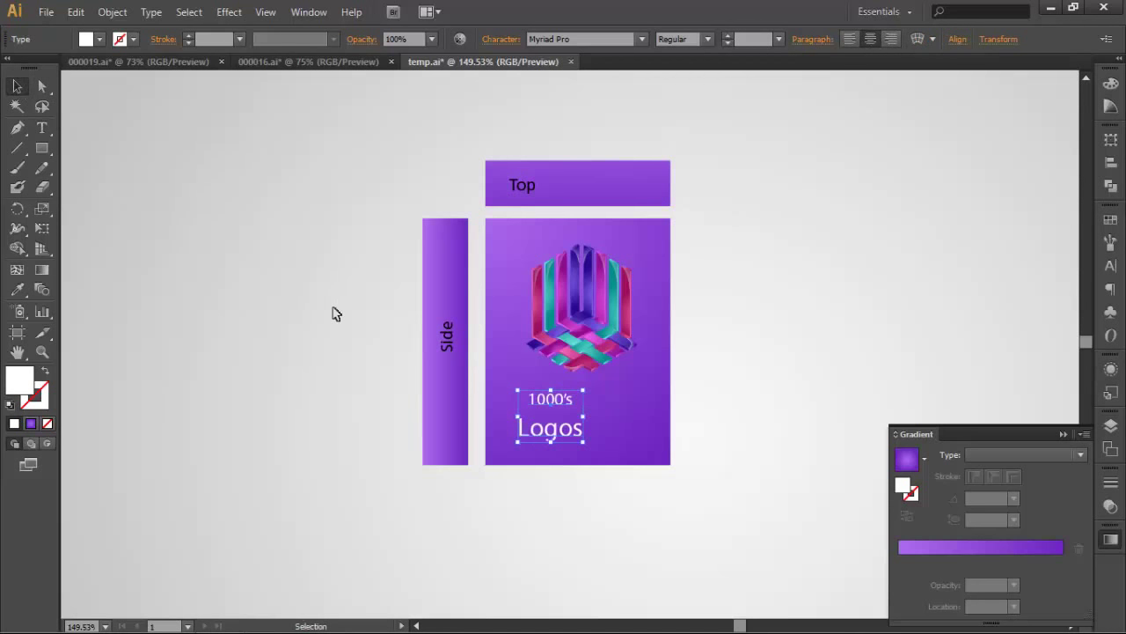
Centre the 1000's Logos label horizontally under the logo on the front panel.
click(616, 467)
mouse_move(565, 438)
mouse_down()
mouse_move(600, 437)
mouse_move(585, 427)
mouse_up()
click(754, 415)
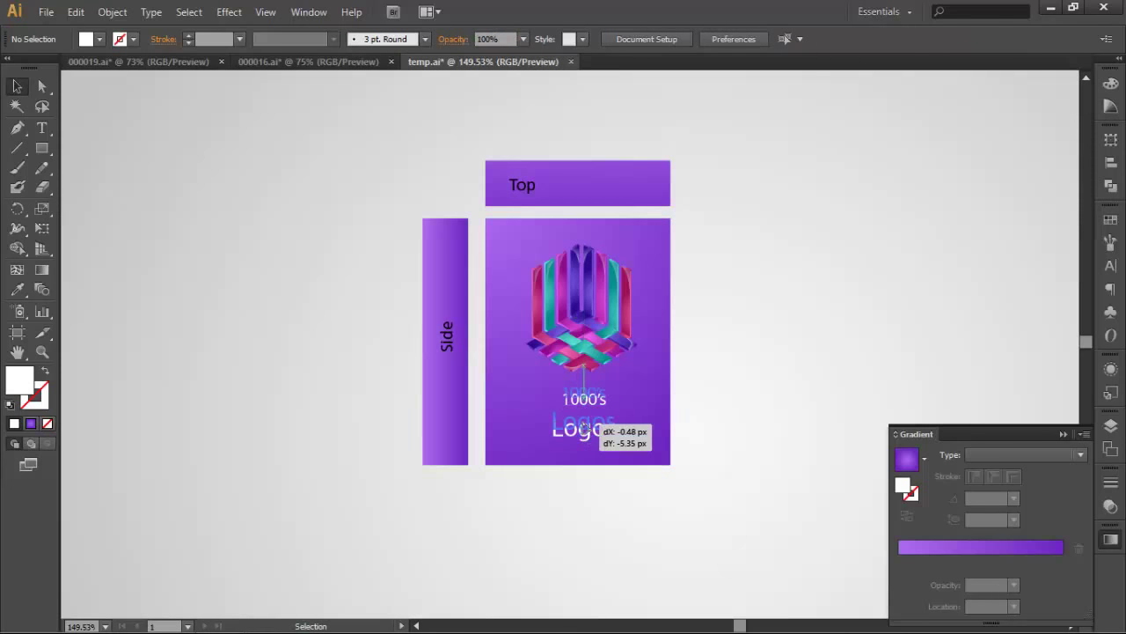
Nudge the woven logo artwork slightly up and to the left.
click(723, 391)
drag(627, 310, 618, 295)
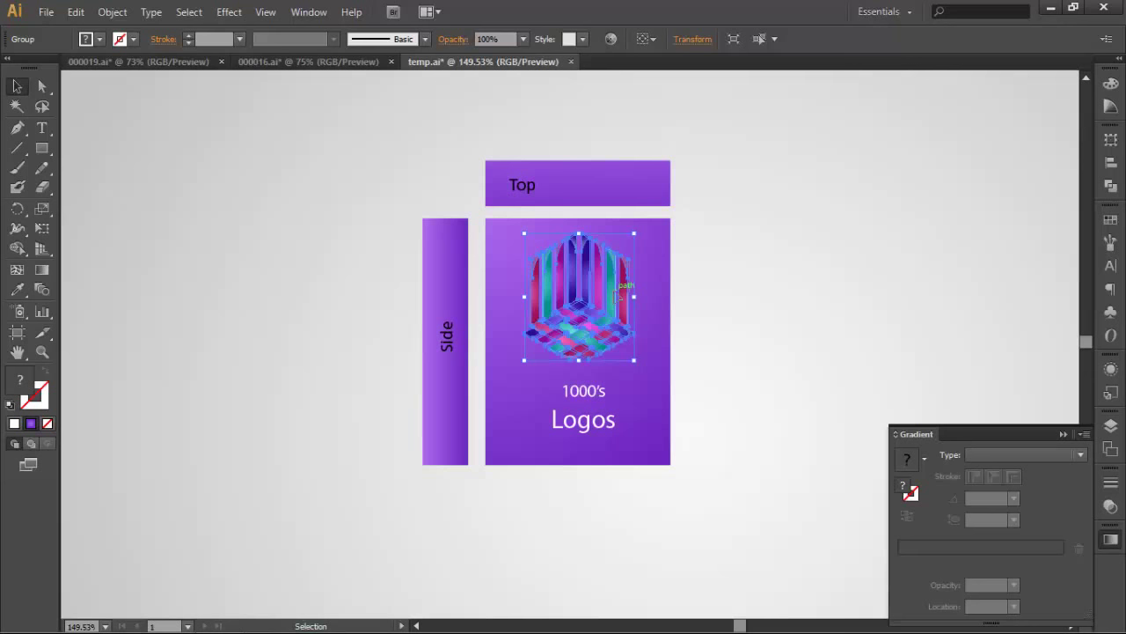
click(757, 373)
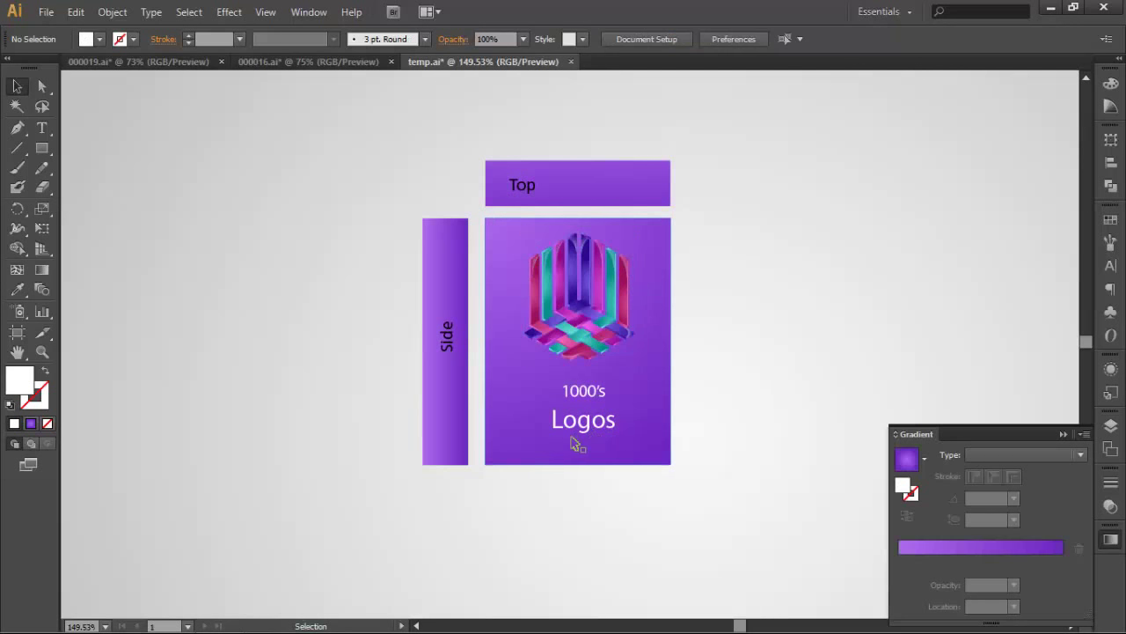
click(581, 429)
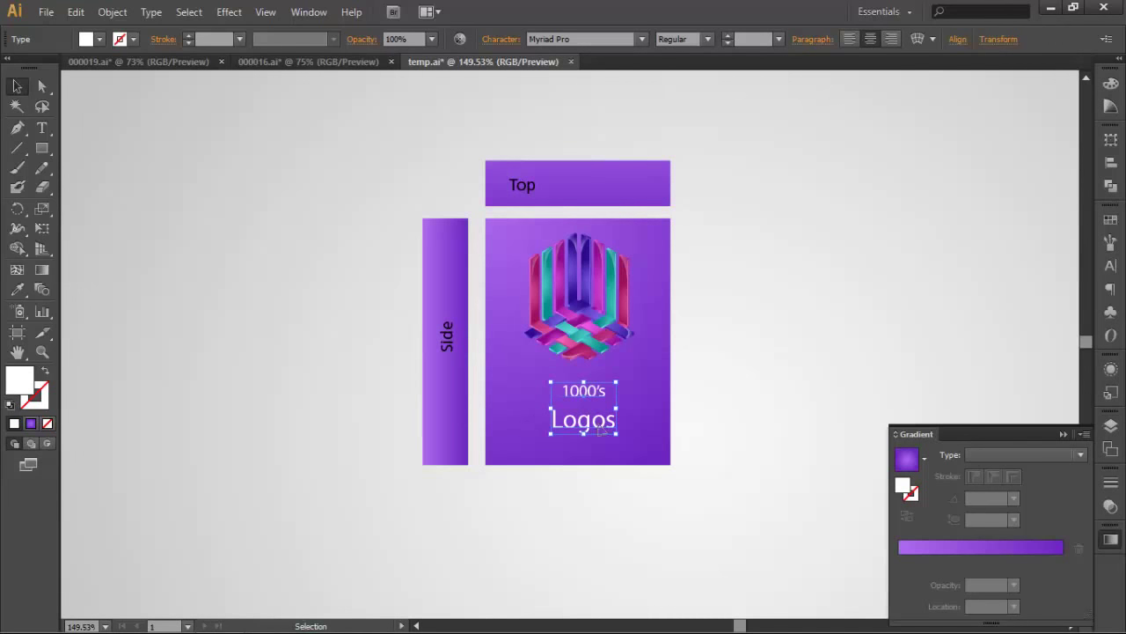
Give the woven logo a Multiply drop shadow: 75% opacity, 6 px Y offset, 6 px blur.
click(765, 382)
click(576, 290)
click(230, 11)
mouse_move(251, 198)
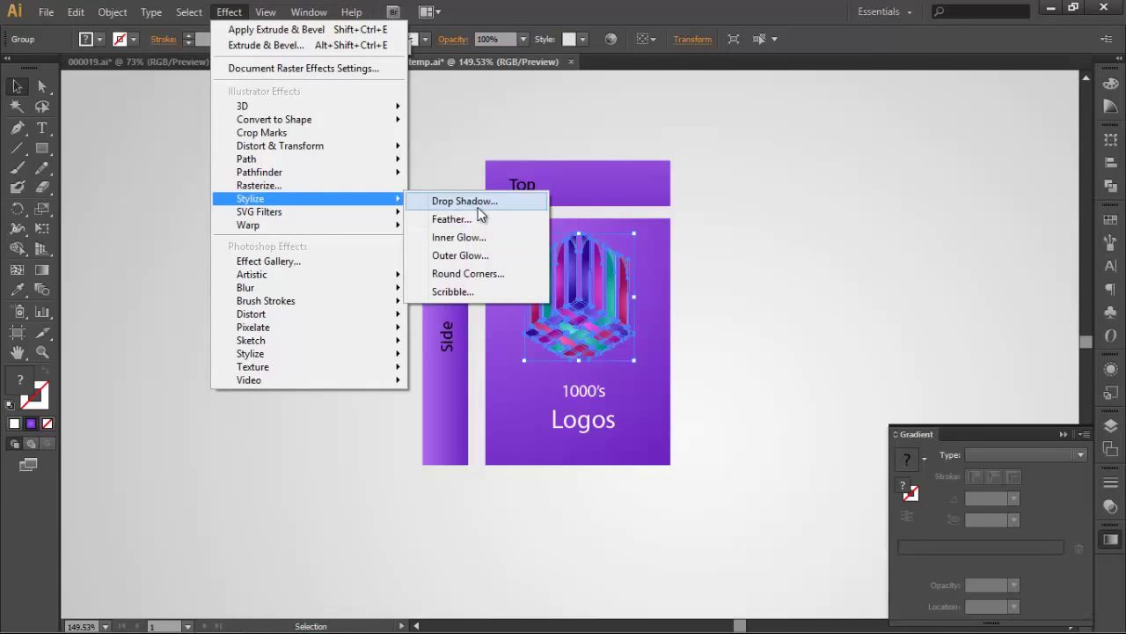
click(466, 202)
click(780, 462)
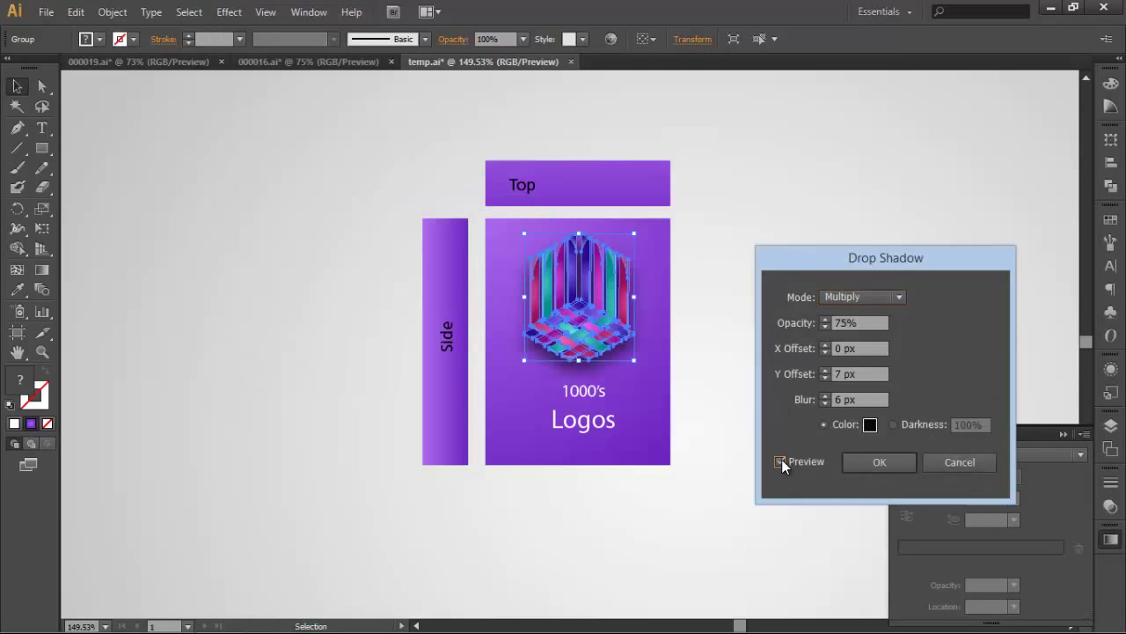
click(827, 378)
click(876, 461)
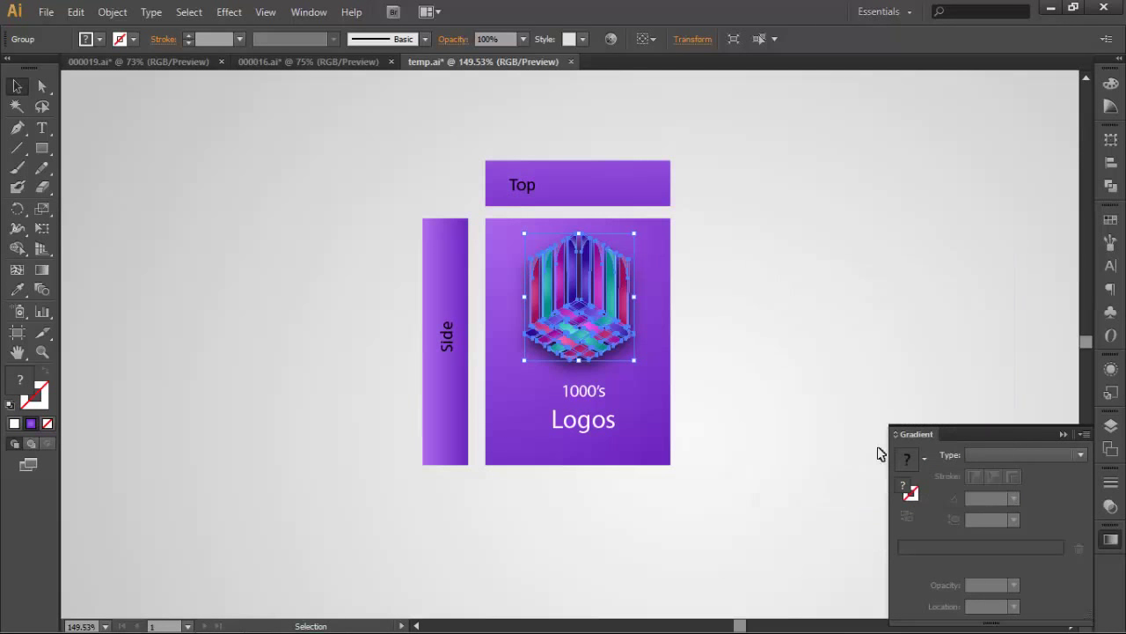
click(370, 162)
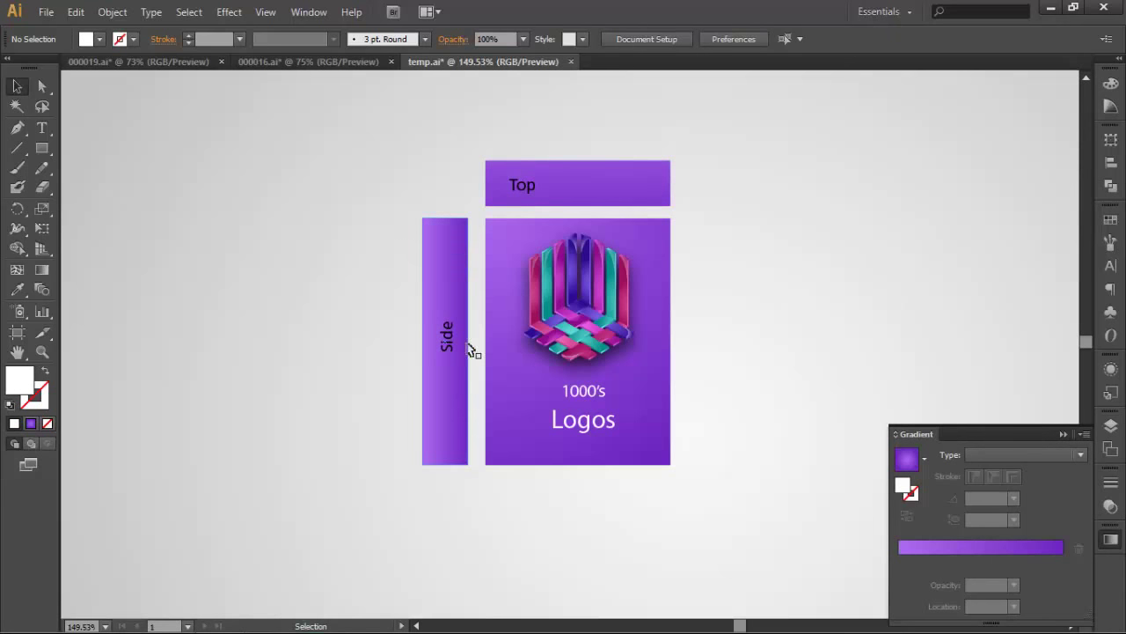
Duplicate the shadowed logo and scale the copy down to about 30 px wide.
click(587, 280)
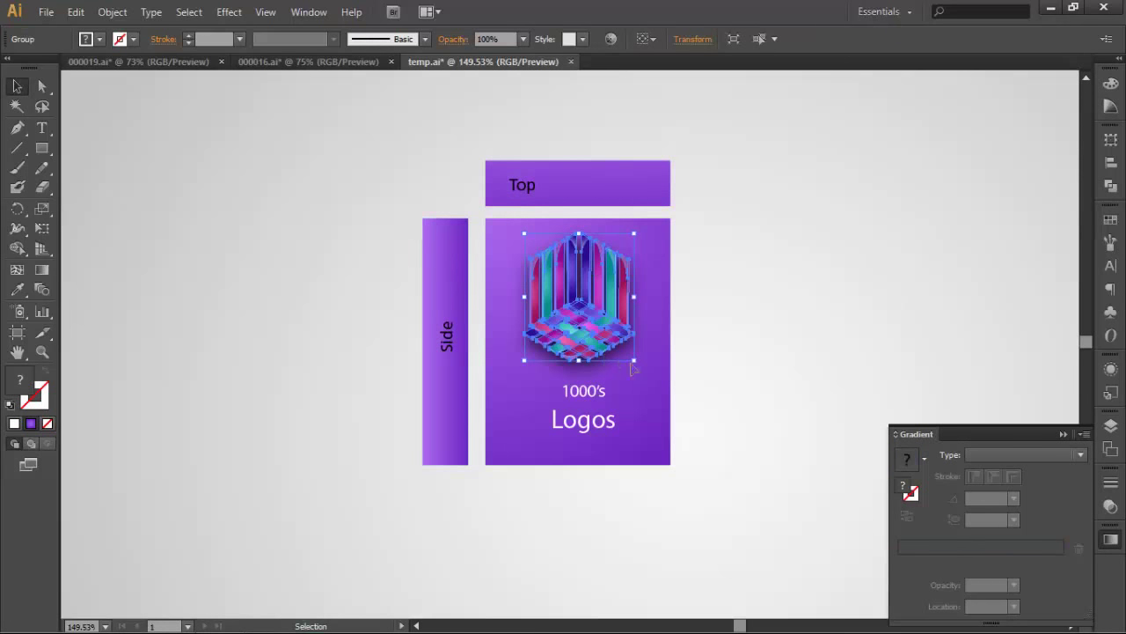
alt+drag(604, 324, 382, 254)
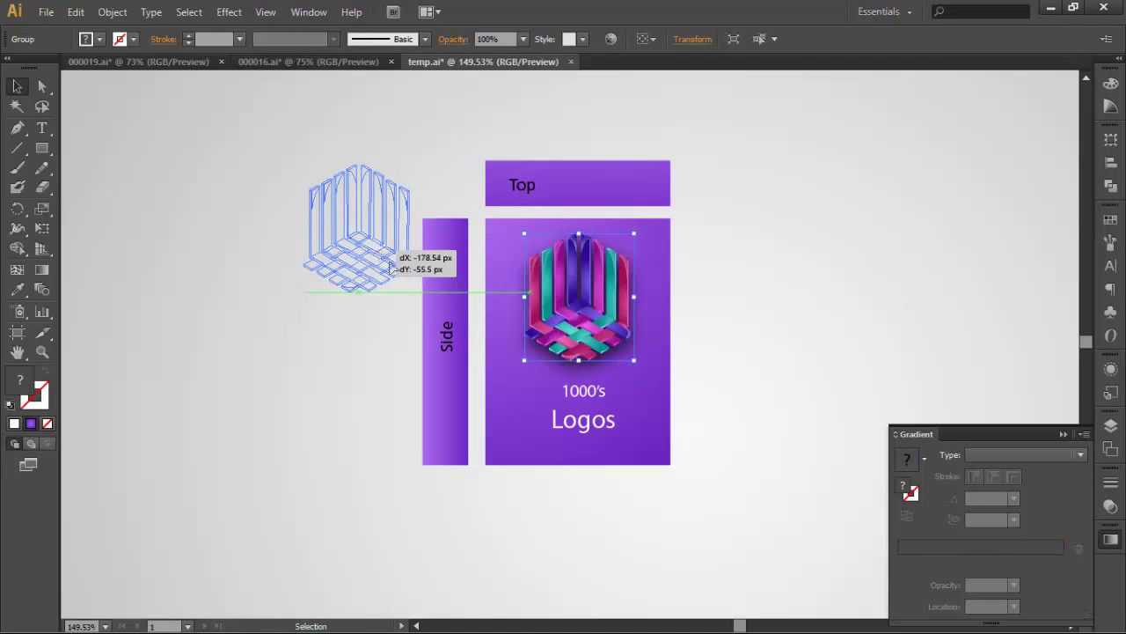
mouse_move(414, 294)
mouse_down()
mouse_move(386, 250)
mouse_move(391, 257)
mouse_up()
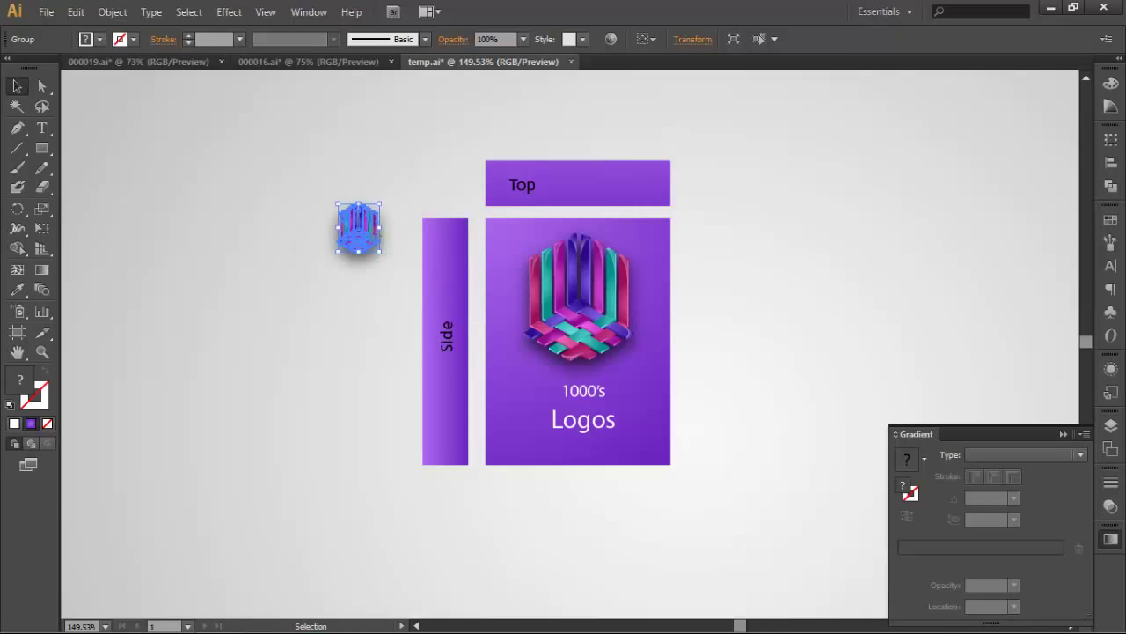
Place the small logo copy at the Top strip's right end, shrunk to fit.
click(372, 170)
mouse_move(377, 218)
mouse_down()
mouse_move(608, 158)
mouse_move(675, 177)
mouse_up()
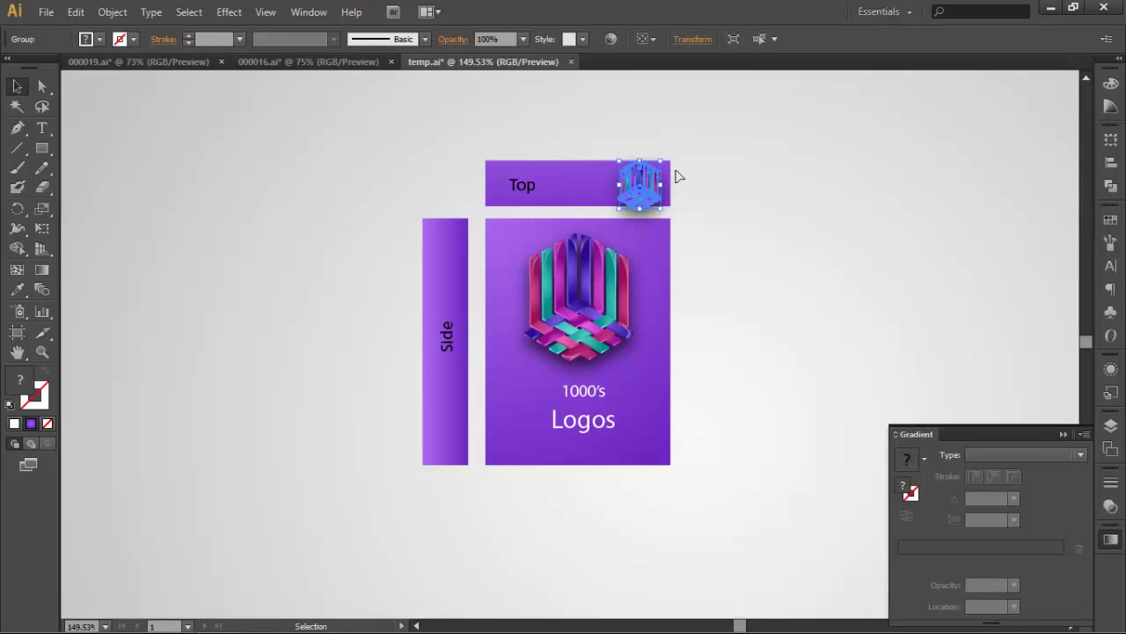
key(z)
drag(466, 139, 771, 215)
click(17, 85)
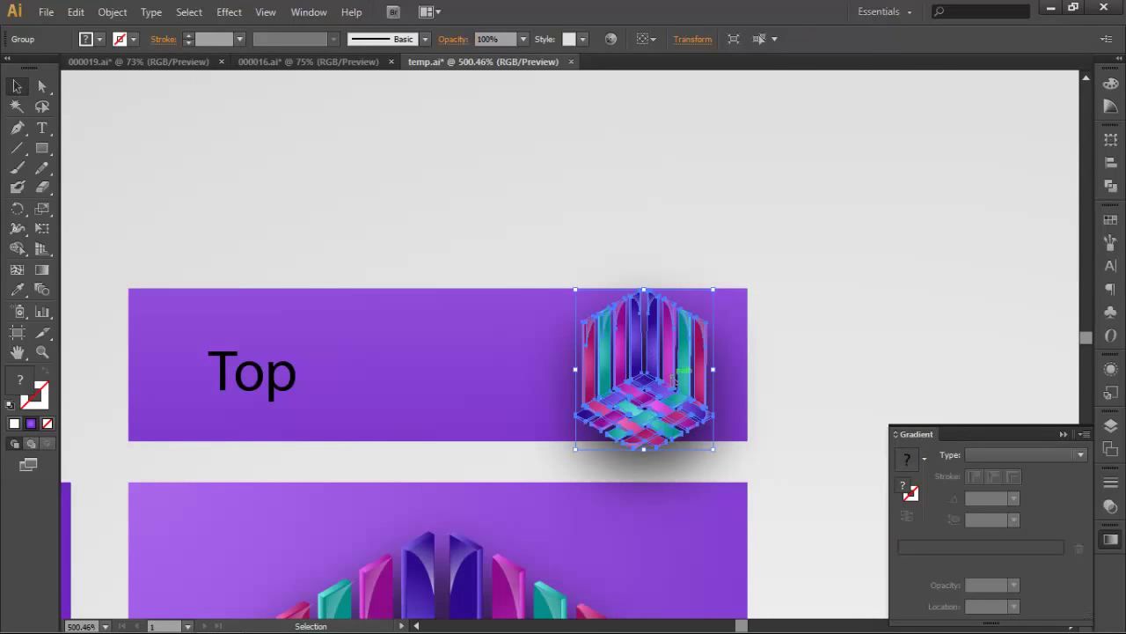
drag(713, 452, 690, 423)
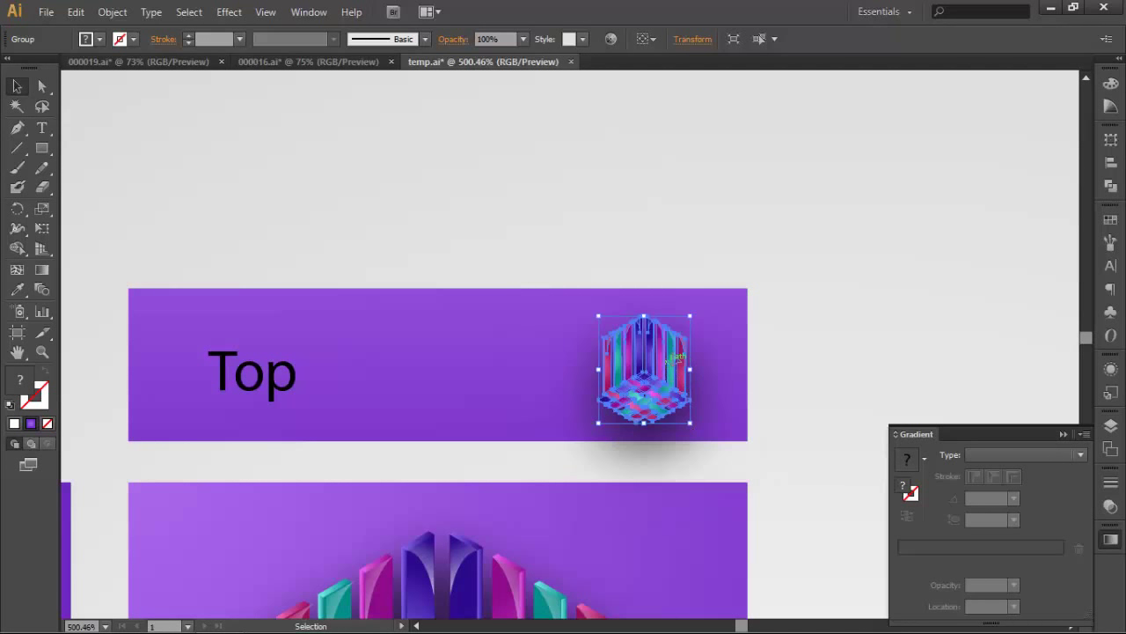
drag(669, 361, 630, 354)
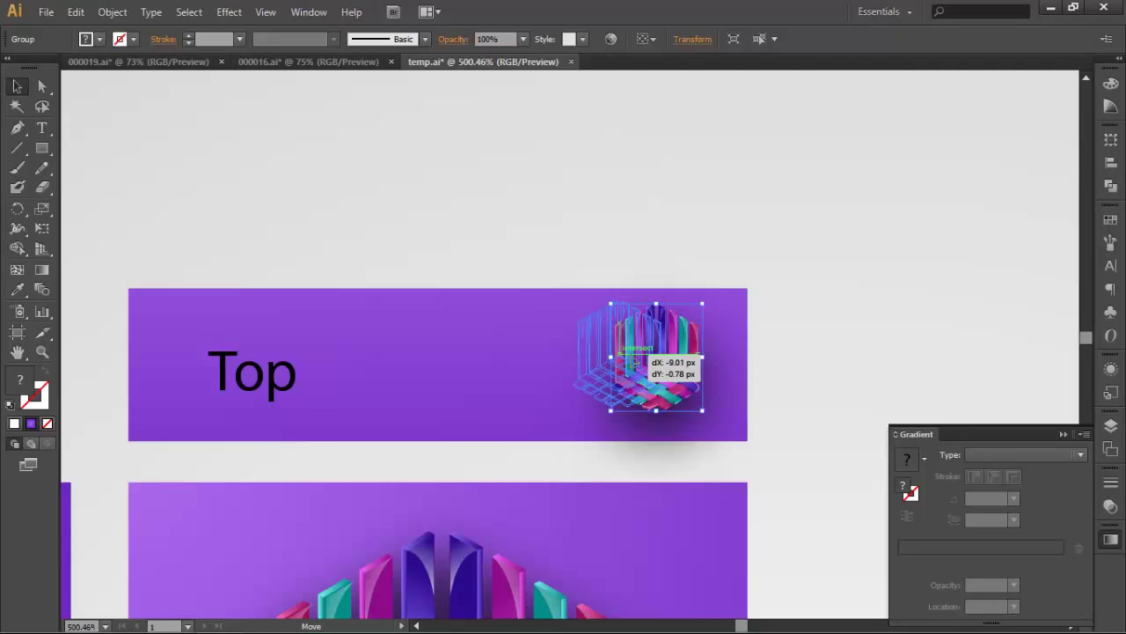
drag(630, 353, 678, 363)
click(915, 276)
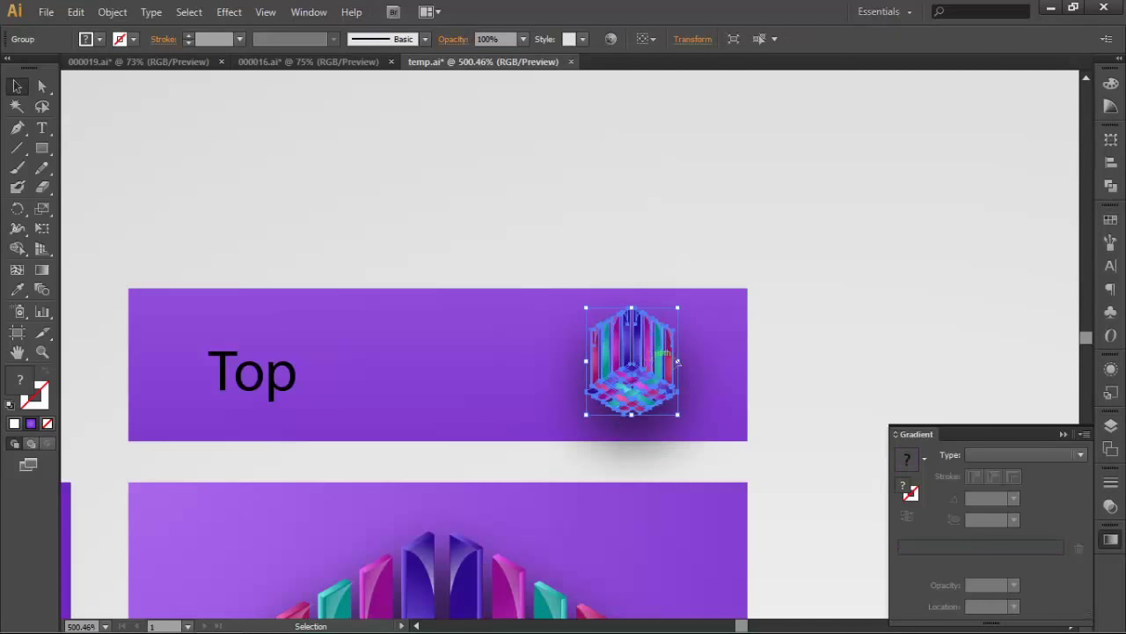
click(876, 345)
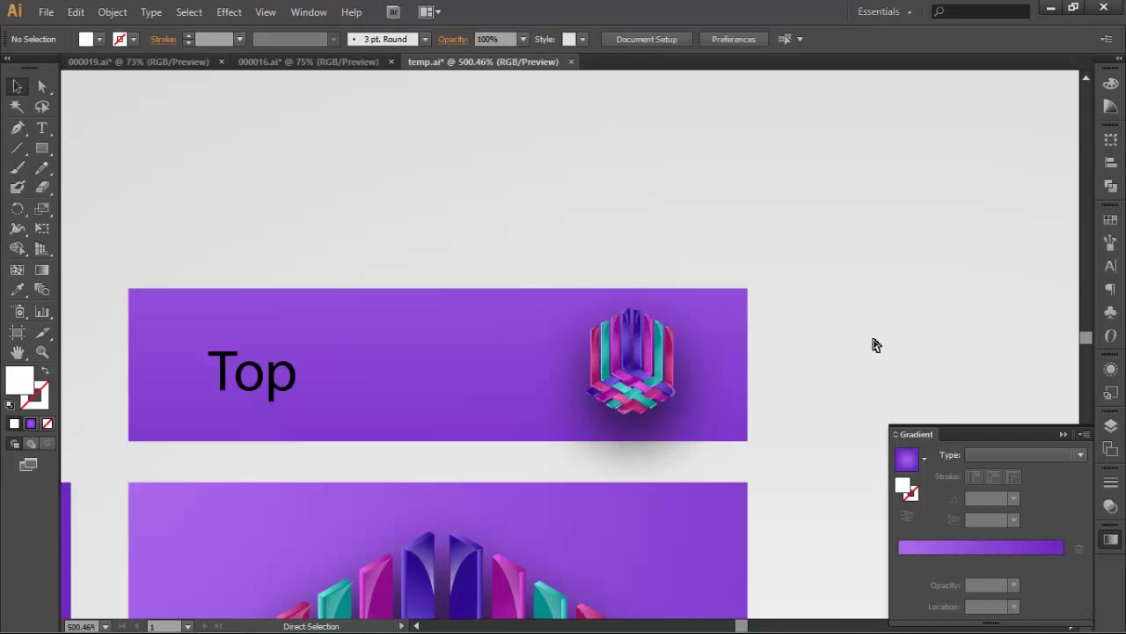
key(ctrl+0)
Copy the small Top-strip logo onto the Side strip, positioned near its top.
click(540, 206)
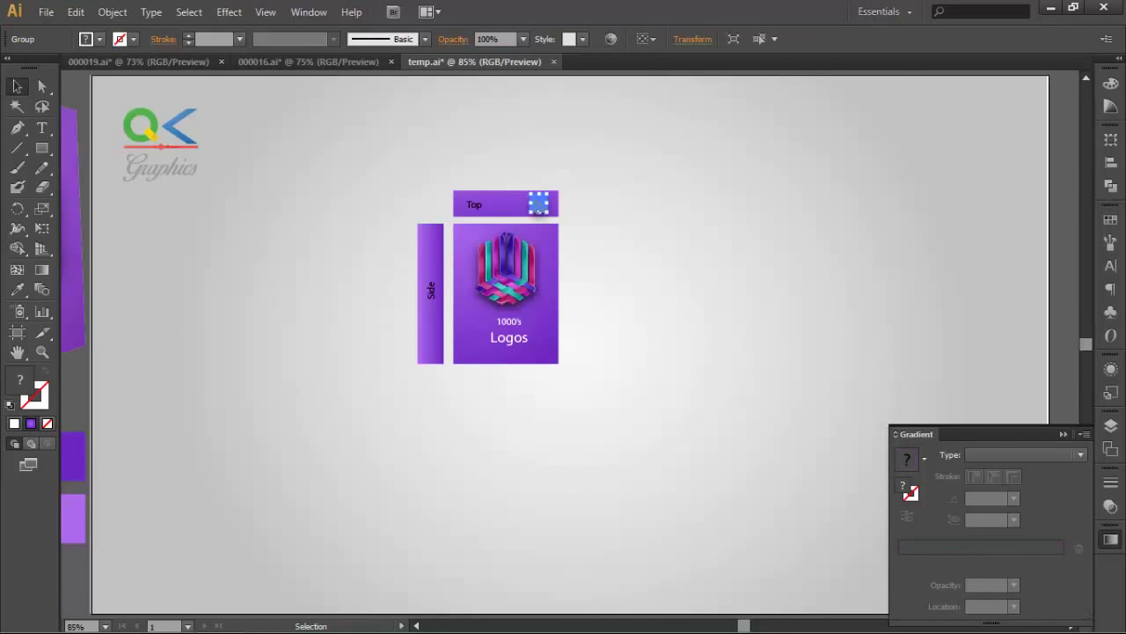
drag(540, 206, 430, 241)
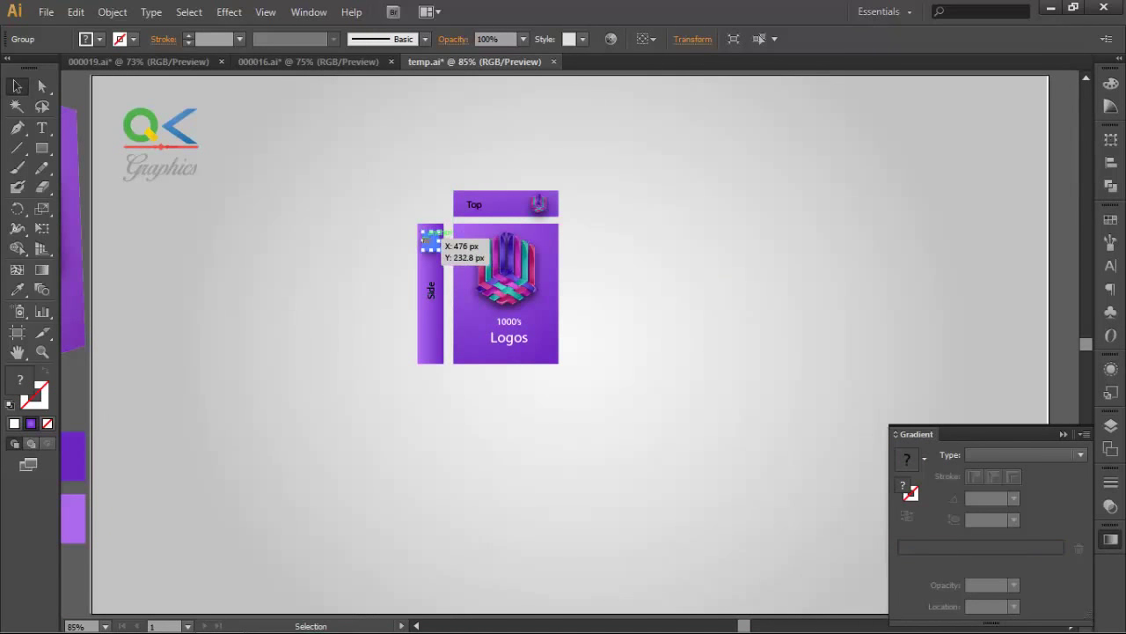
key(z)
drag(384, 203, 539, 285)
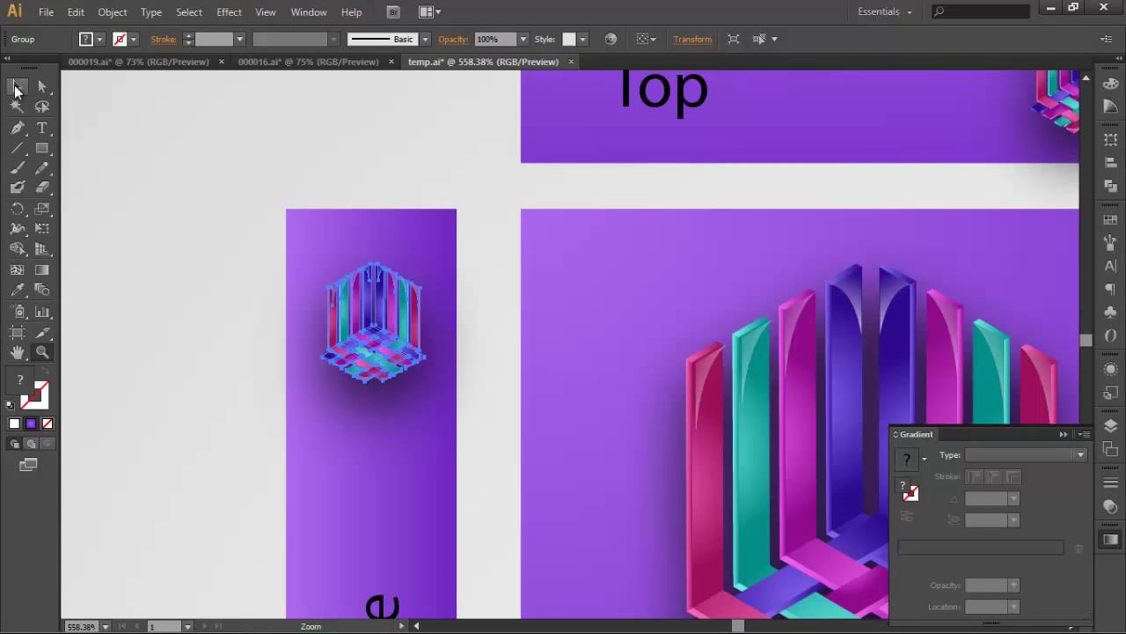
click(17, 86)
click(396, 343)
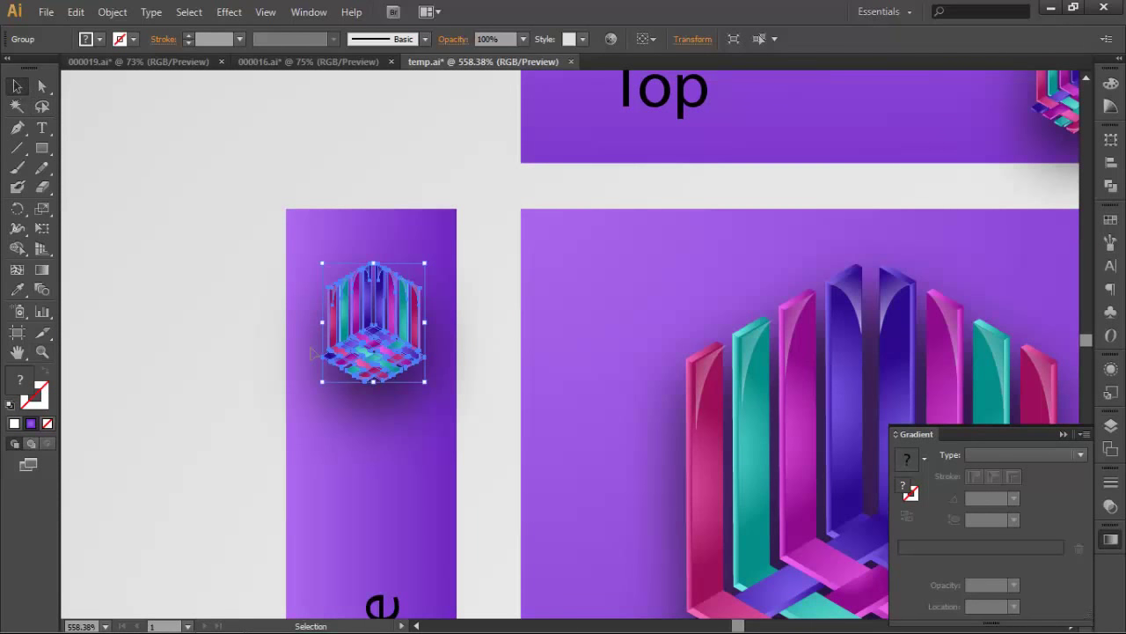
mouse_move(403, 348)
mouse_down()
mouse_move(403, 400)
mouse_move(361, 375)
mouse_up()
click(221, 309)
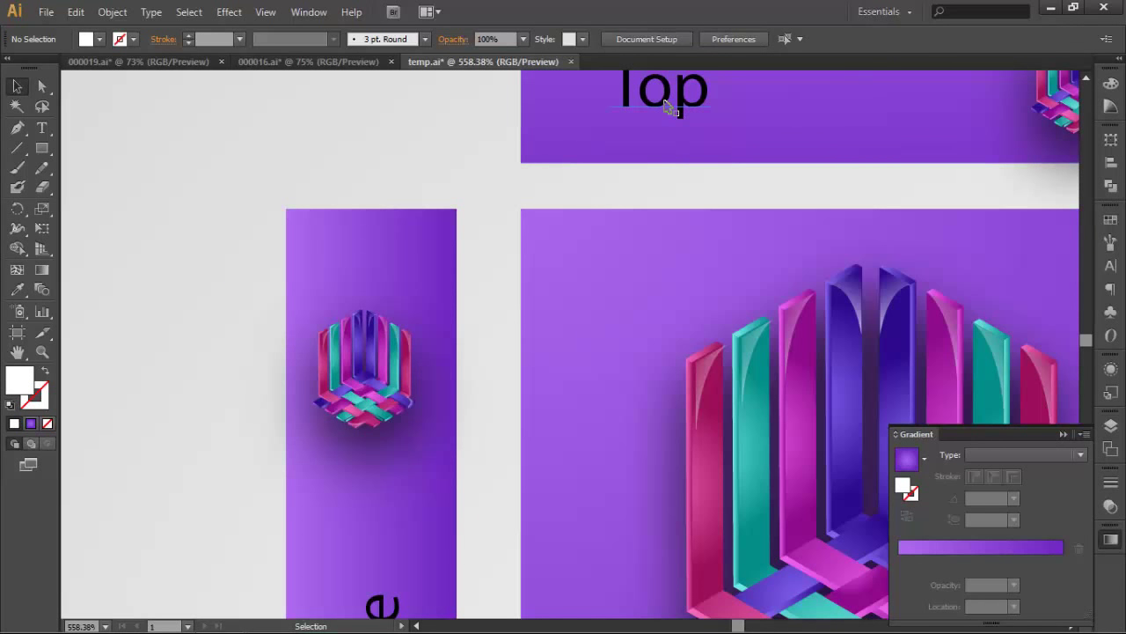
scroll(666, 106, up, 3)
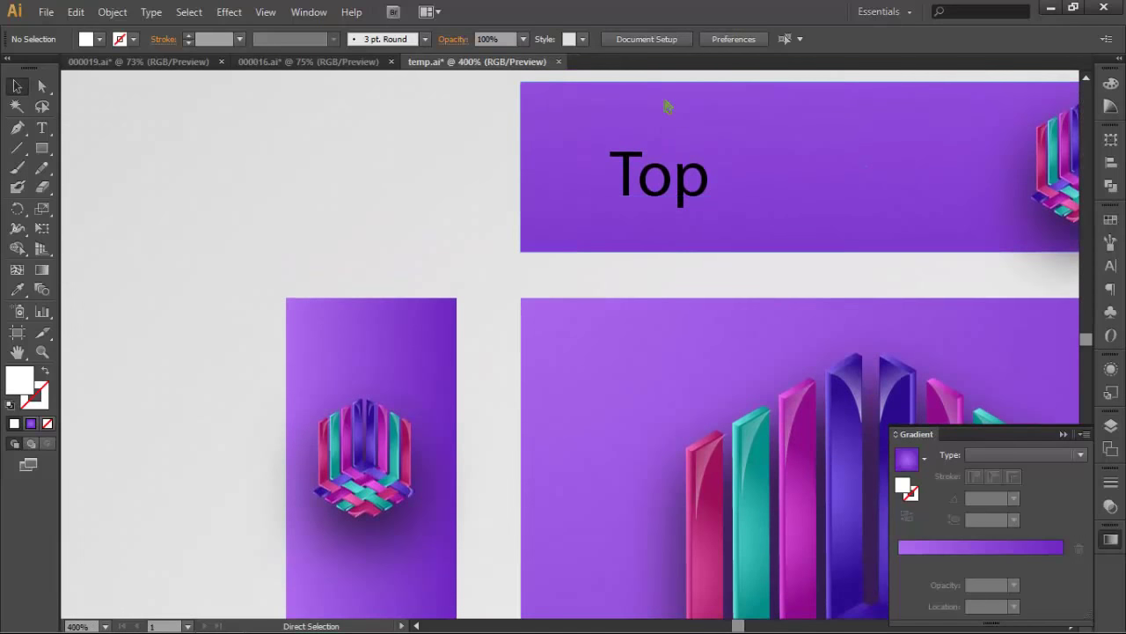
key(ctrl+minus)
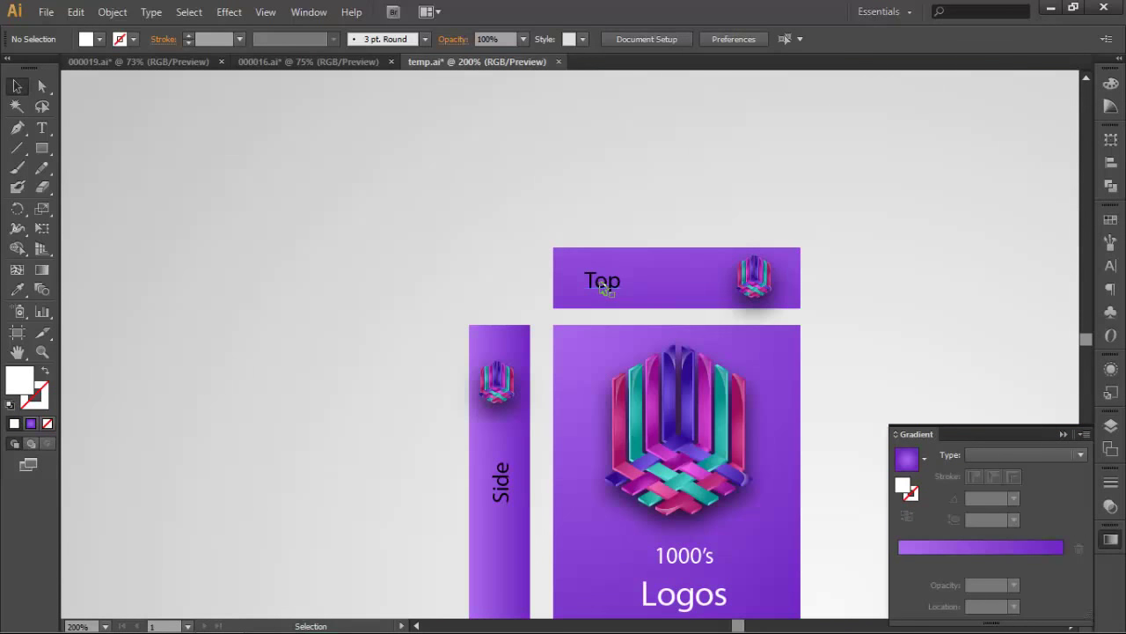
Change the Top label's text to "1000's Logo" at 11 pt.
double_click(602, 287)
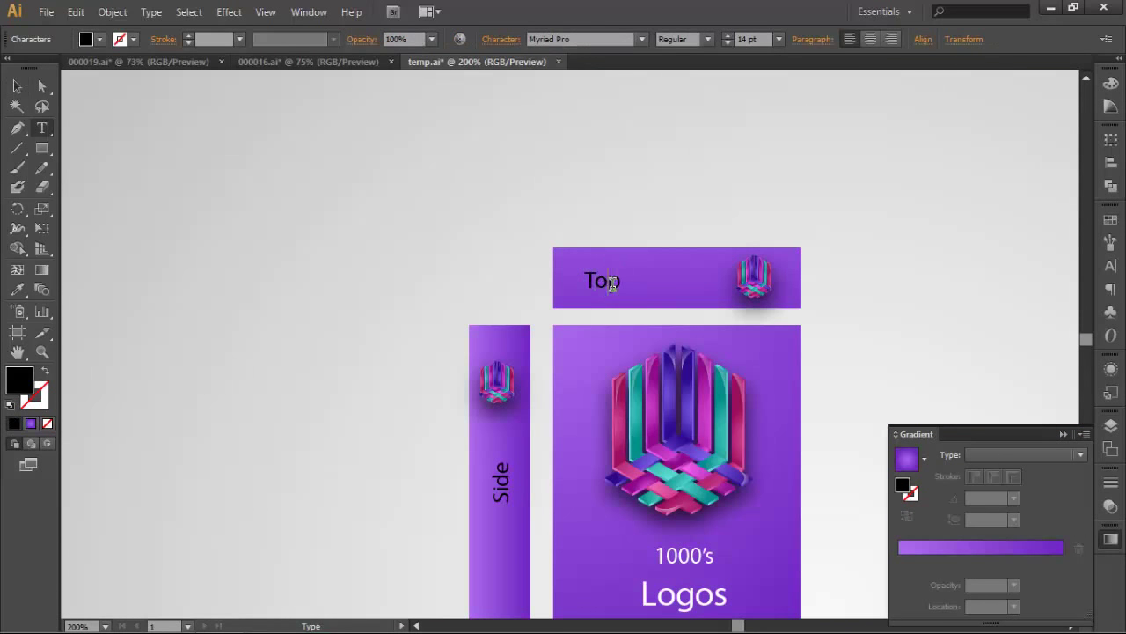
double_click(612, 285)
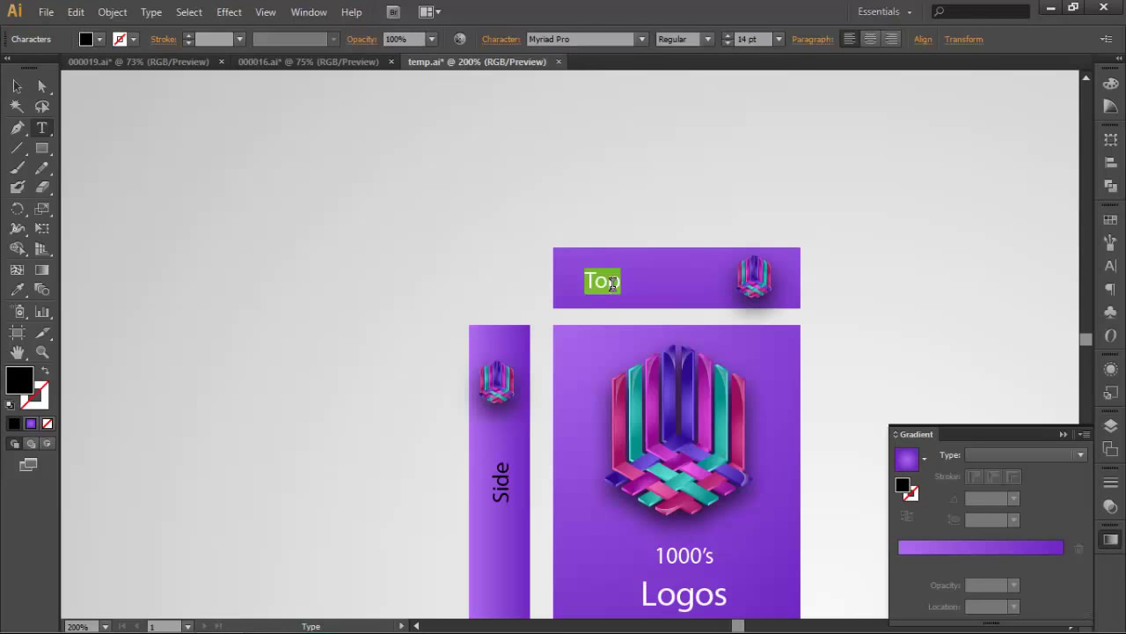
text(Lo)
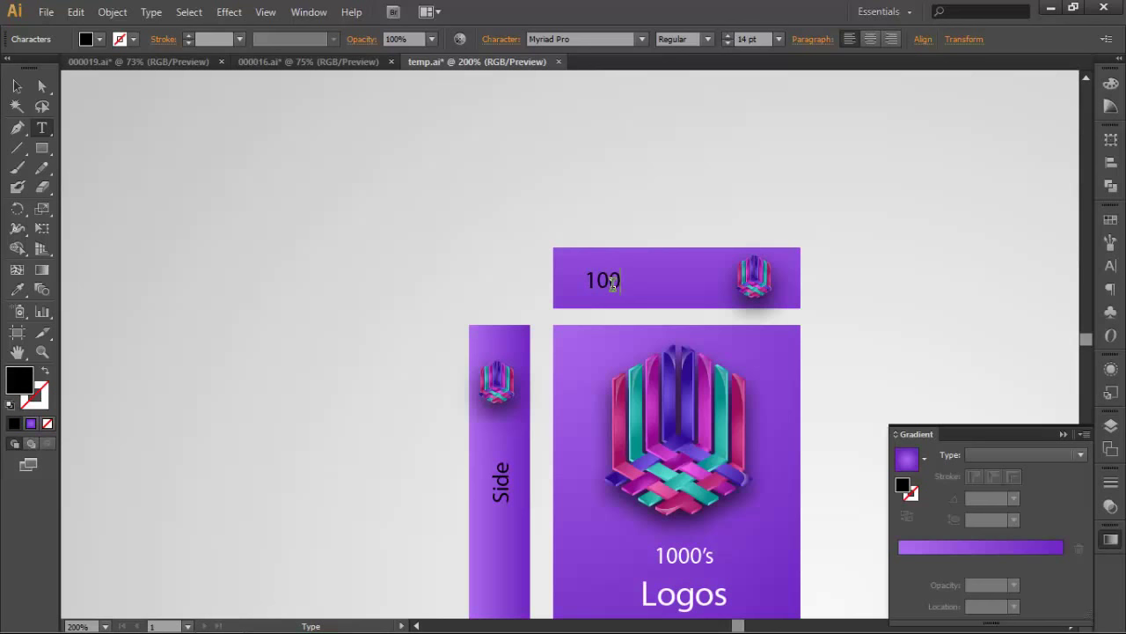
text(0’s Lo)
text(go)
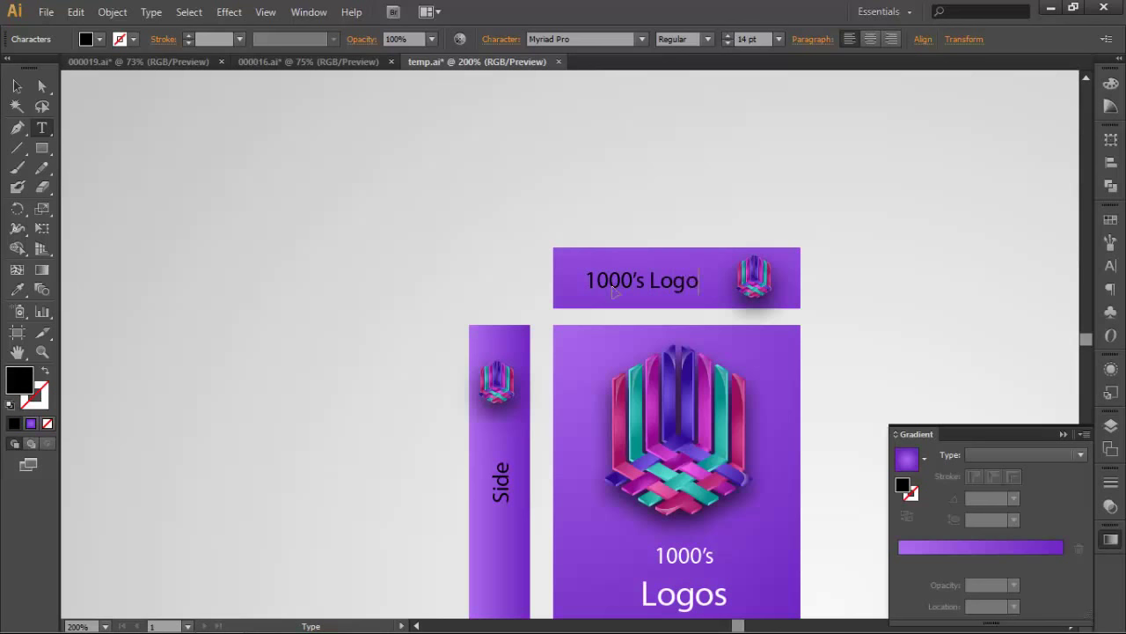
key(ctrl+a)
click(778, 39)
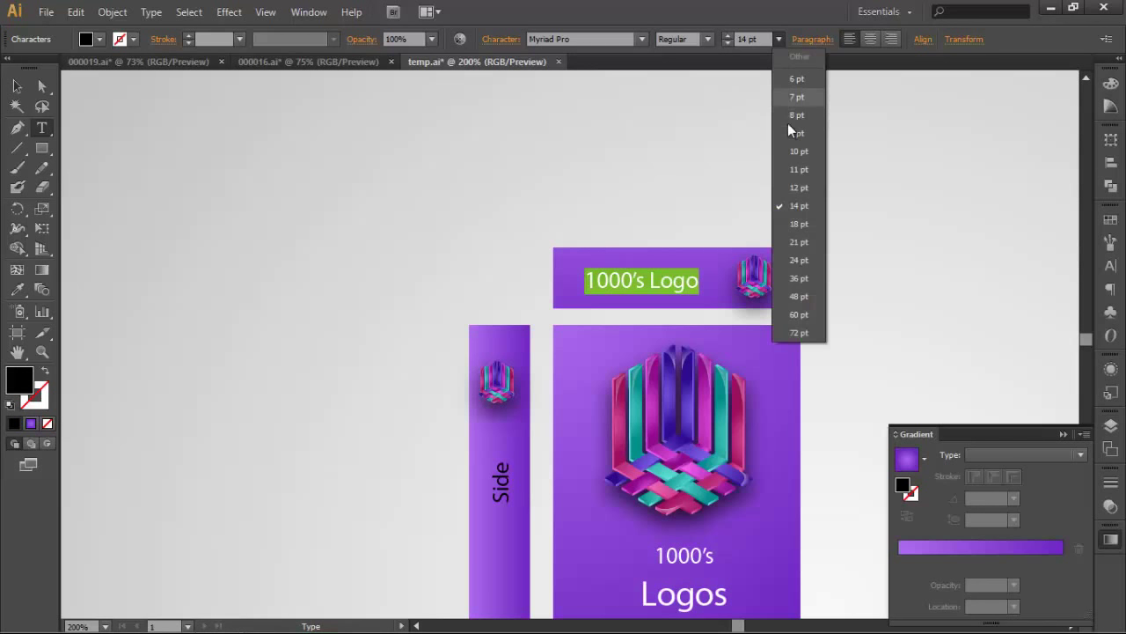
click(798, 169)
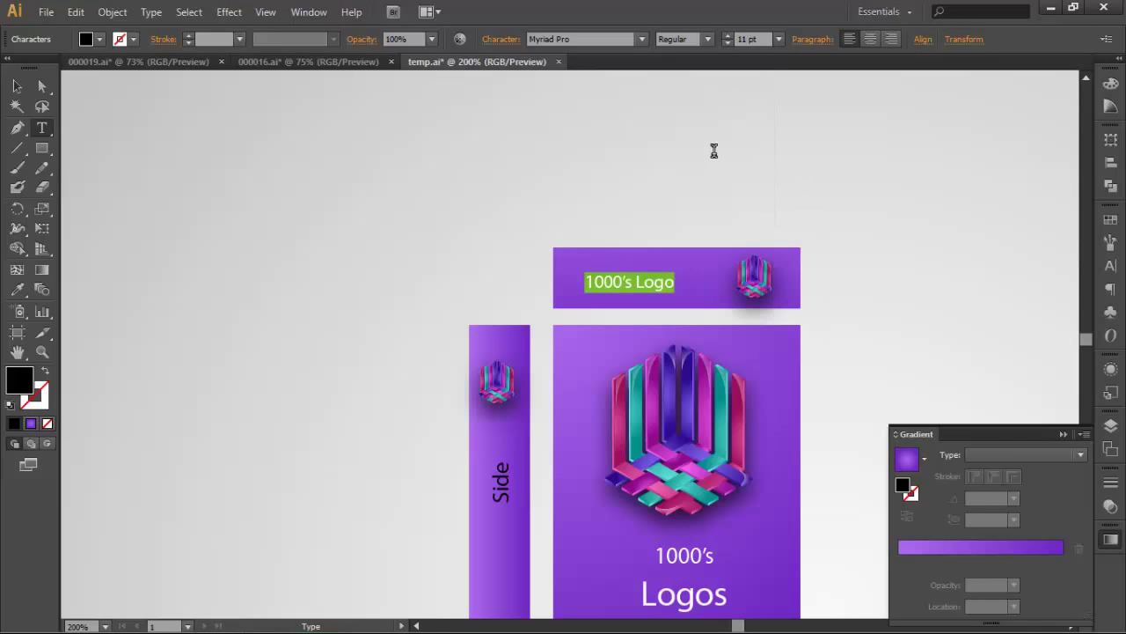
click(16, 85)
Shift the 1000's Logo label slightly upward and make its fill white.
click(398, 215)
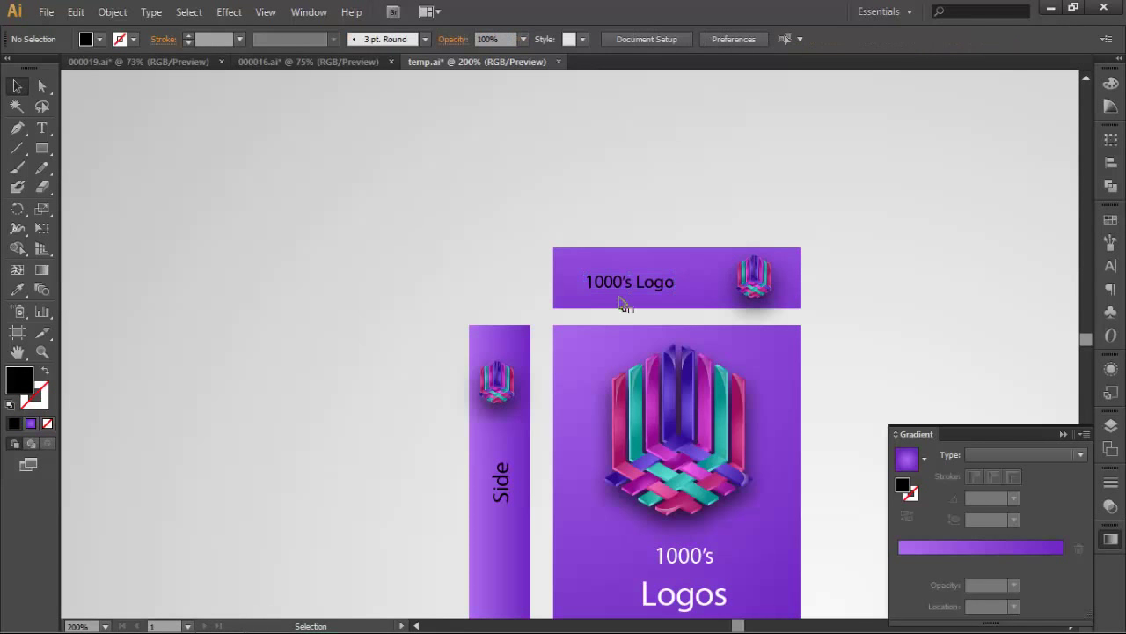
drag(640, 290, 645, 280)
key(Down)
key(Down)
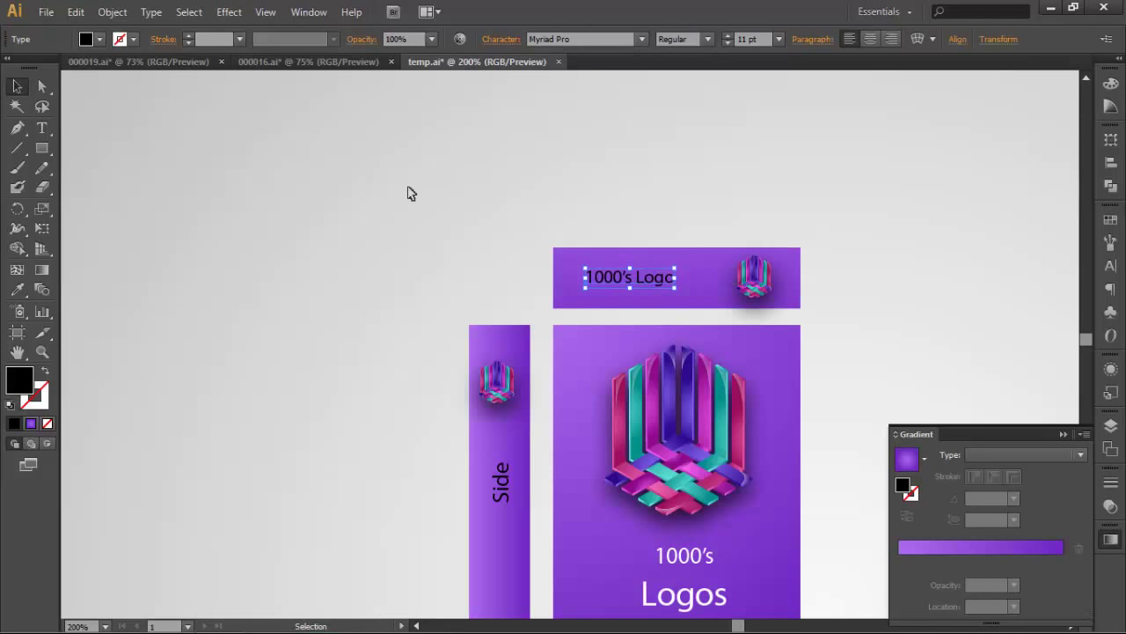
key(Down)
key(Down)
click(100, 41)
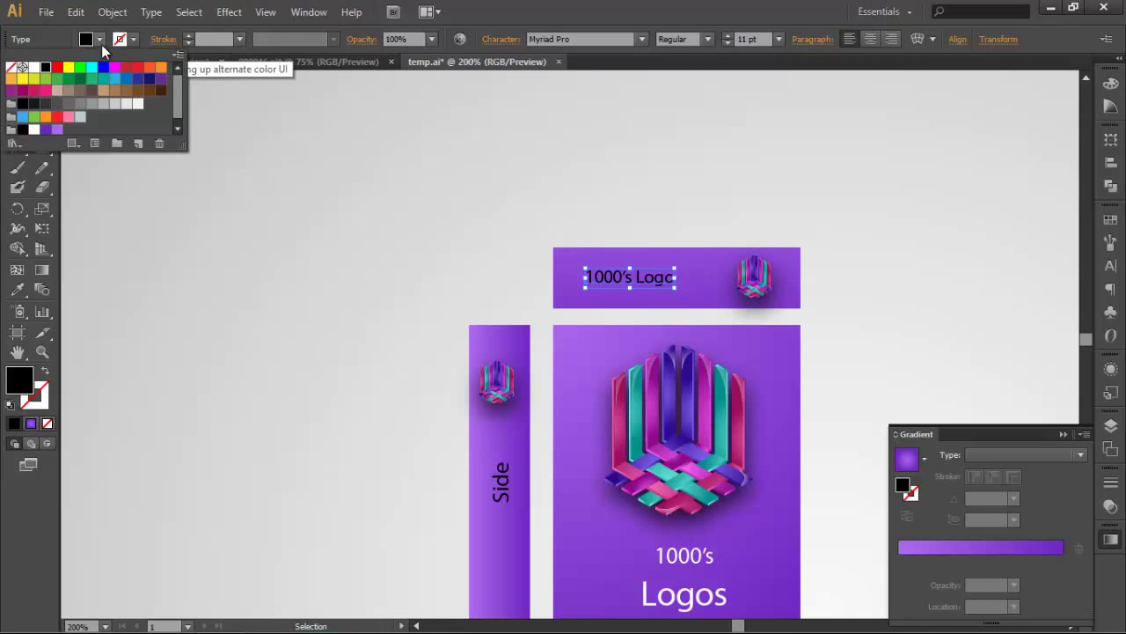
click(35, 67)
click(304, 256)
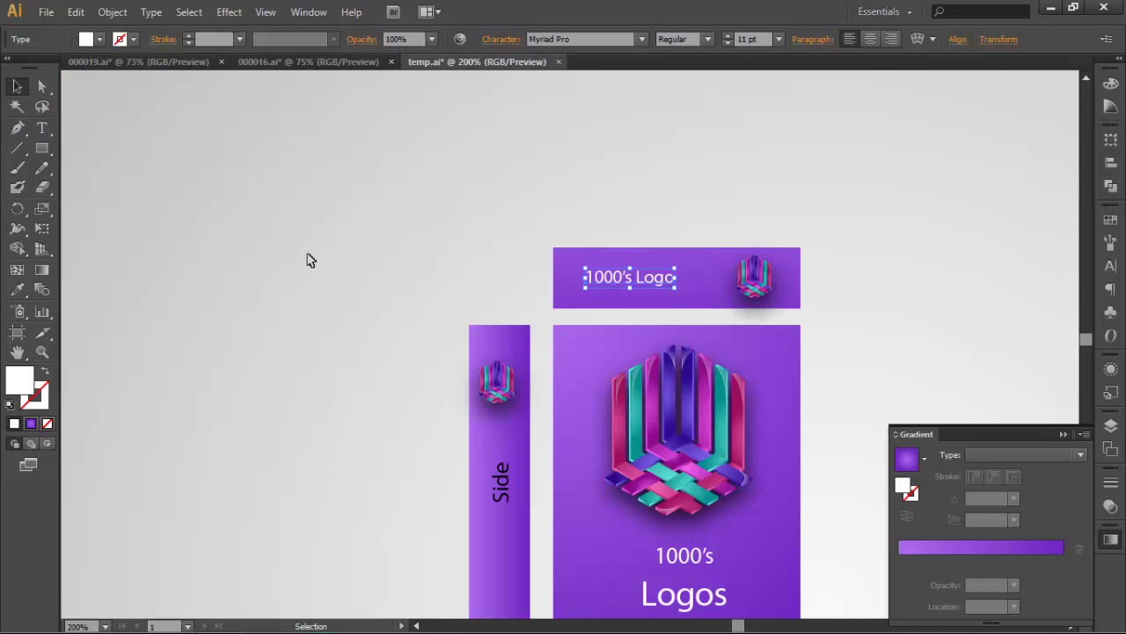
click(449, 331)
key(ctrl)
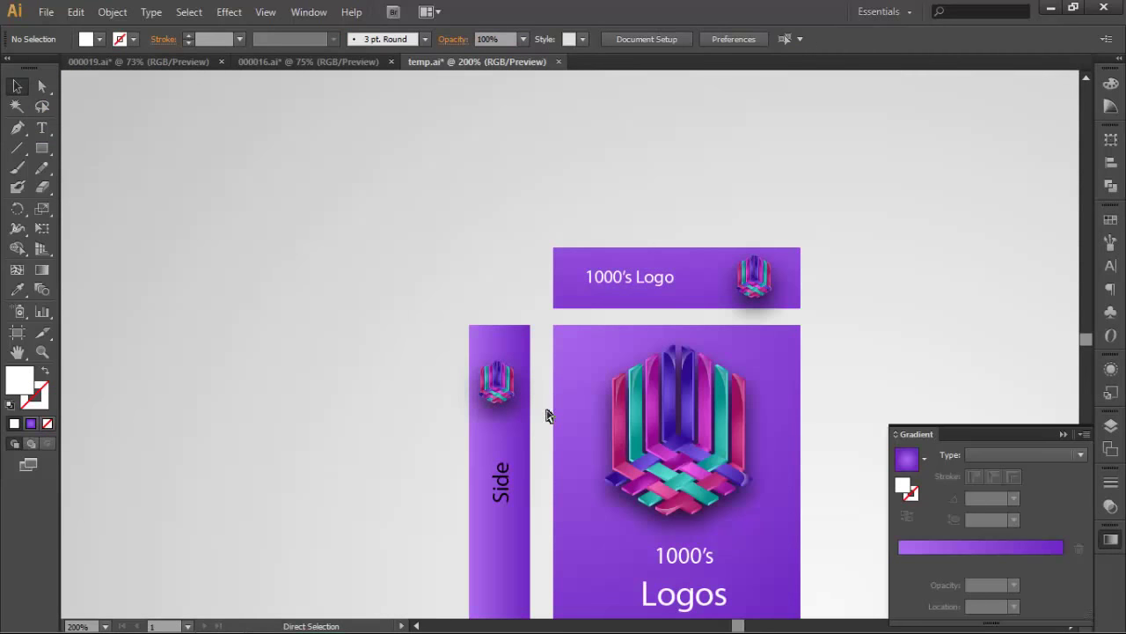
scroll(545, 415, down, 1)
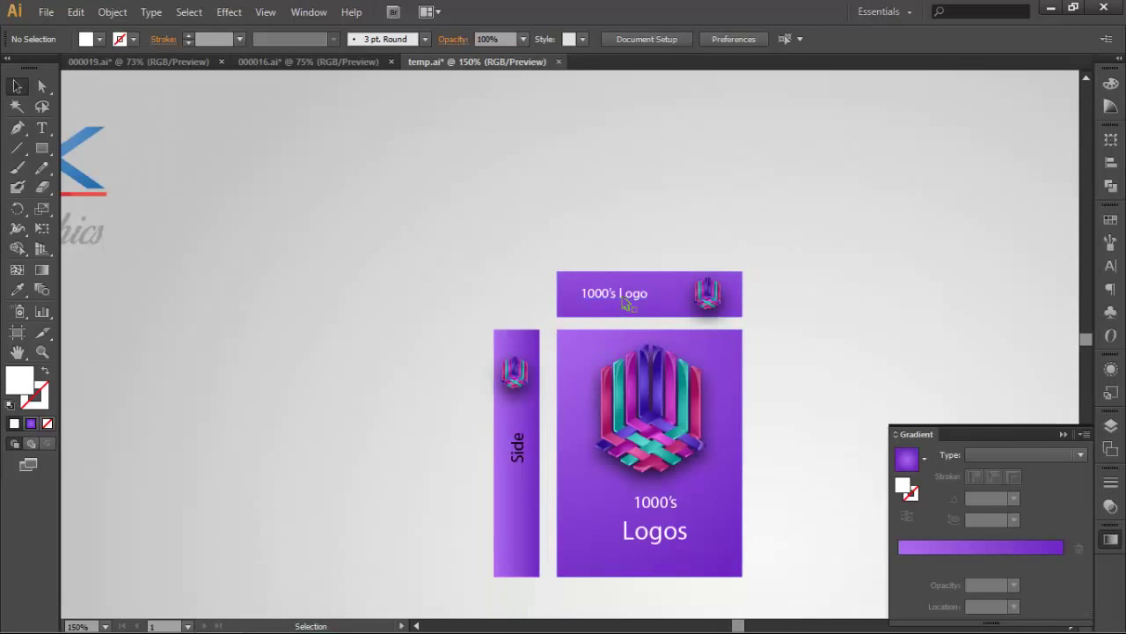
Delete the Side label and place a copy of the white 1000's Logo label, rotated 90°, on the side strip.
drag(625, 303, 465, 495)
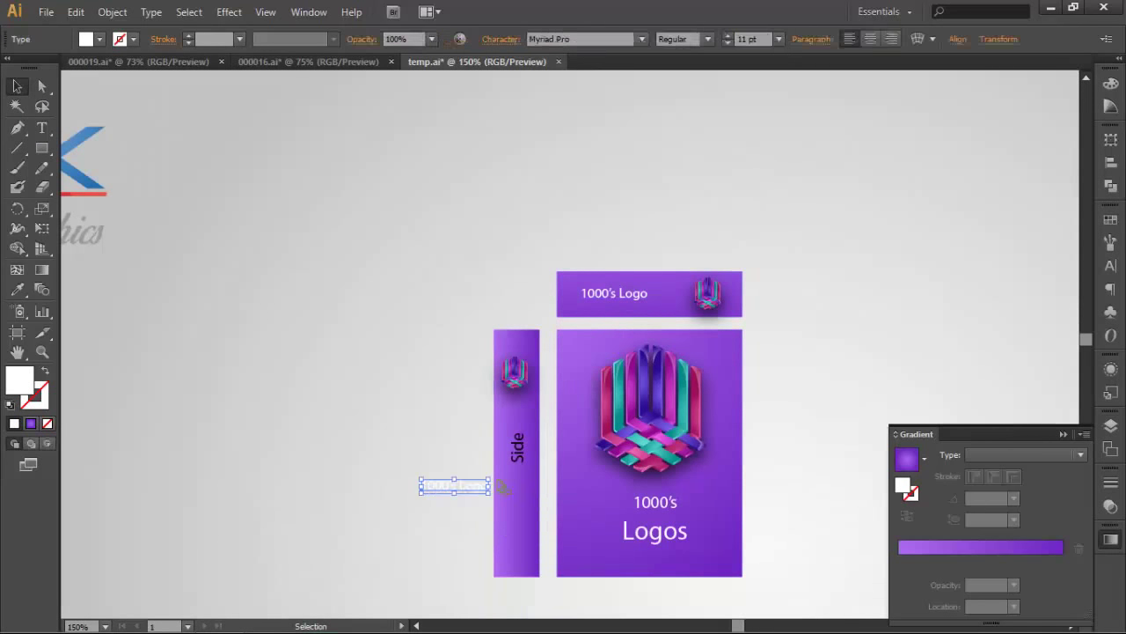
click(518, 453)
key(Delete)
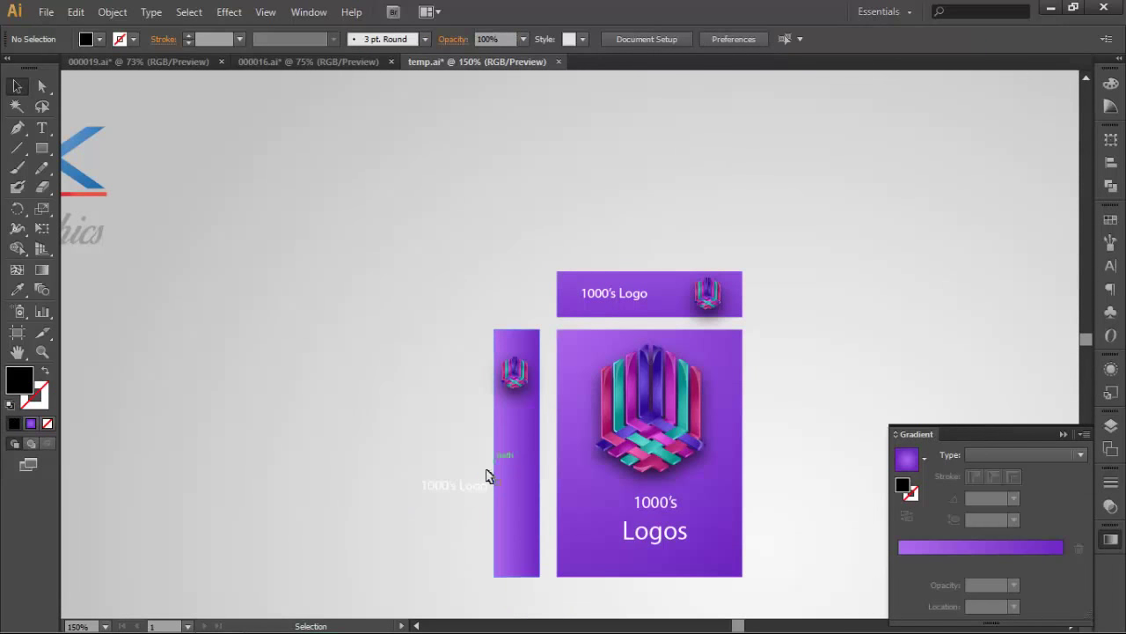
drag(470, 495, 523, 474)
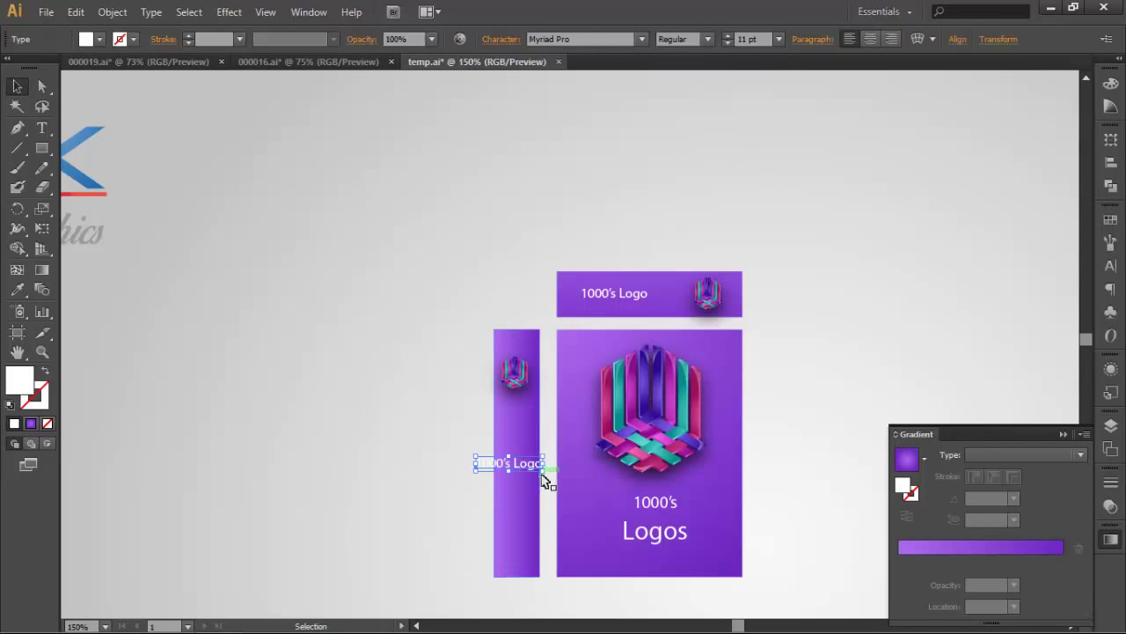
mouse_move(546, 471)
mouse_down()
mouse_move(531, 421)
mouse_move(521, 519)
mouse_move(519, 506)
mouse_up()
click(448, 405)
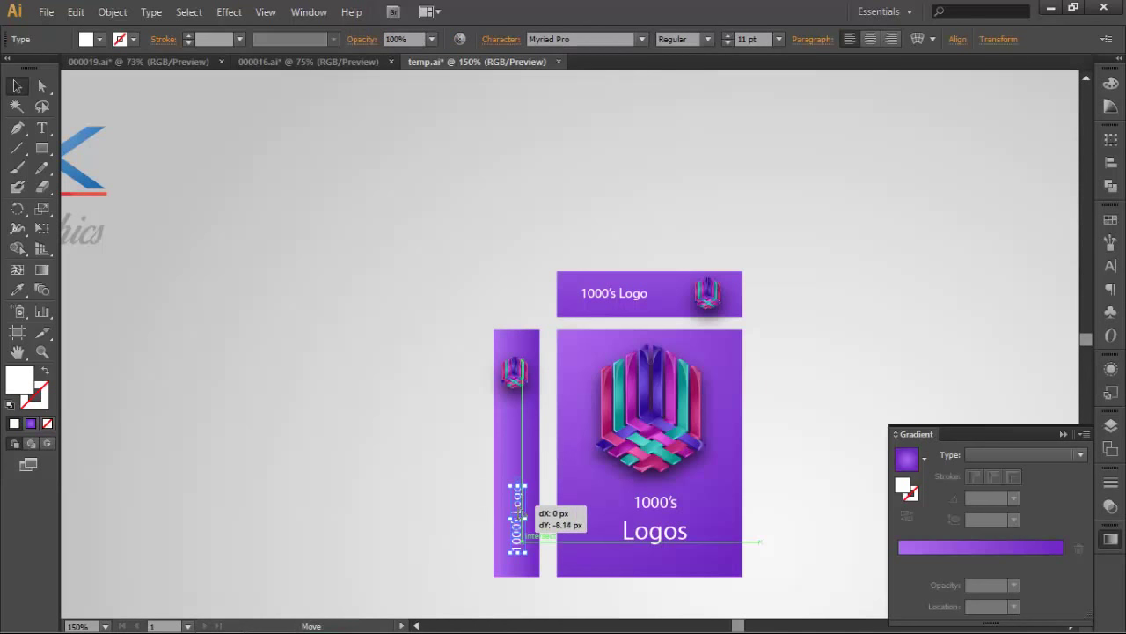
click(396, 432)
Draw a closed Pen shape arcing from the cover's top-right corner to its left edge.
key(z)
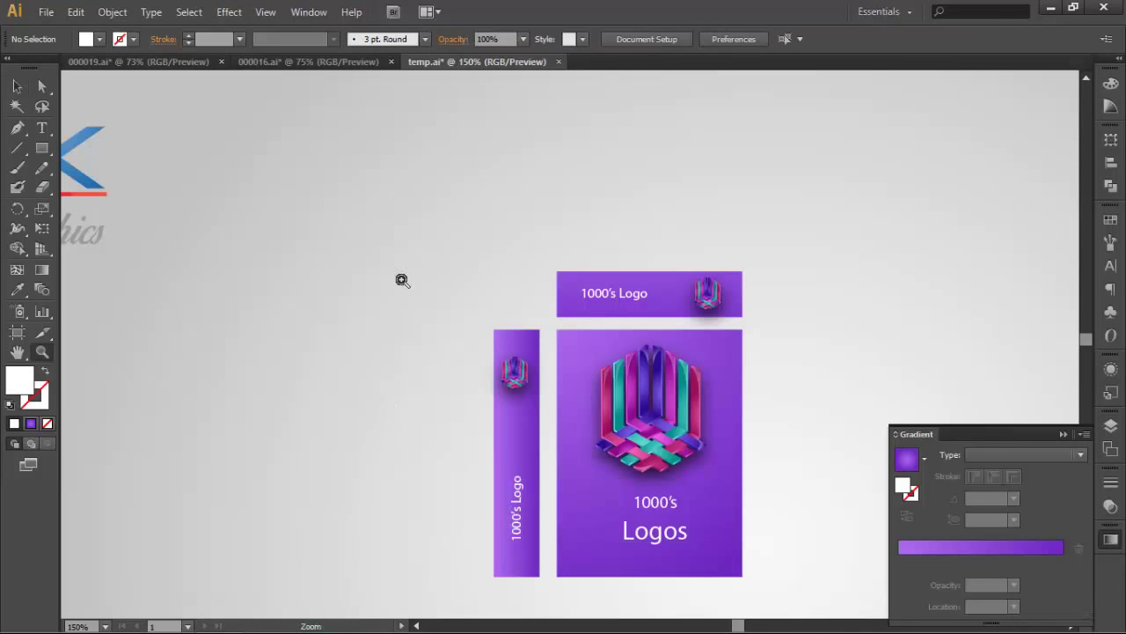
drag(431, 268, 783, 572)
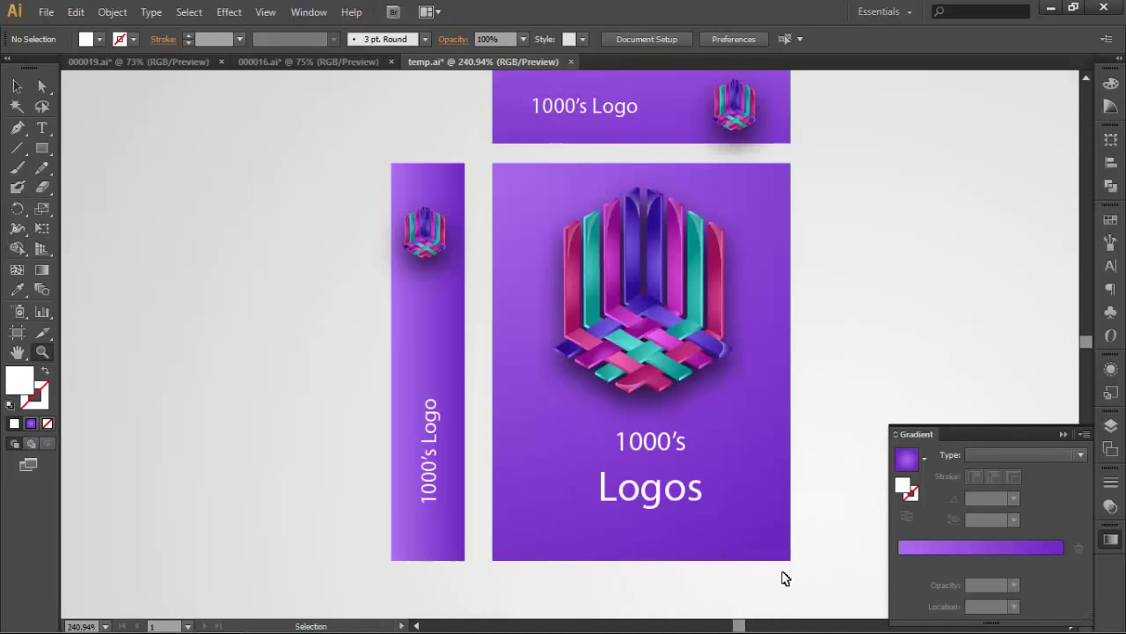
key(p)
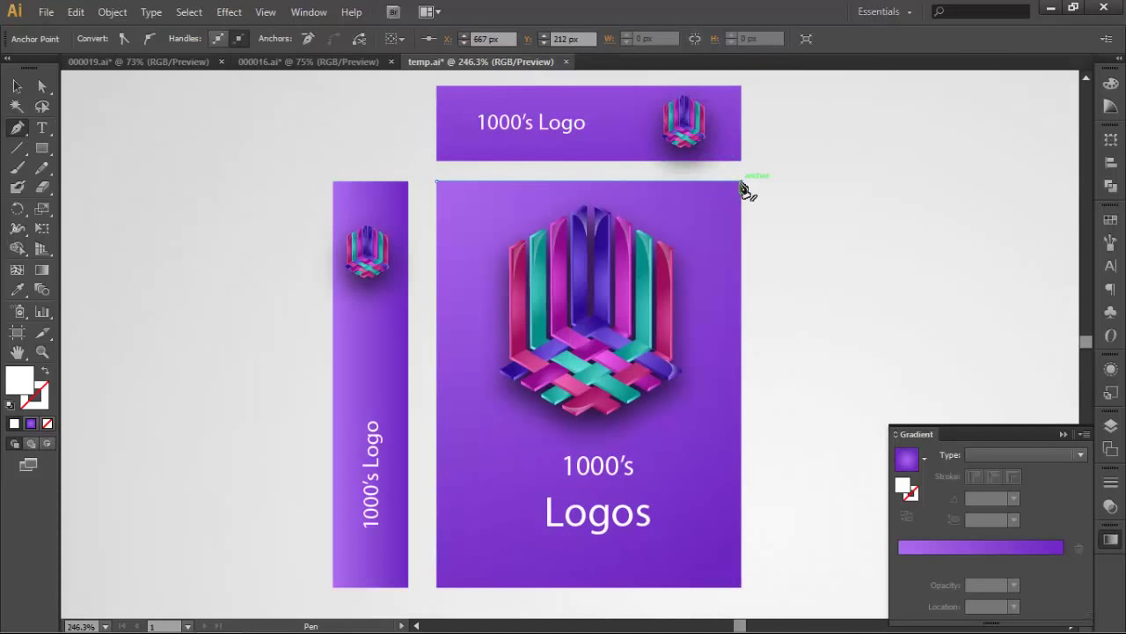
click(742, 183)
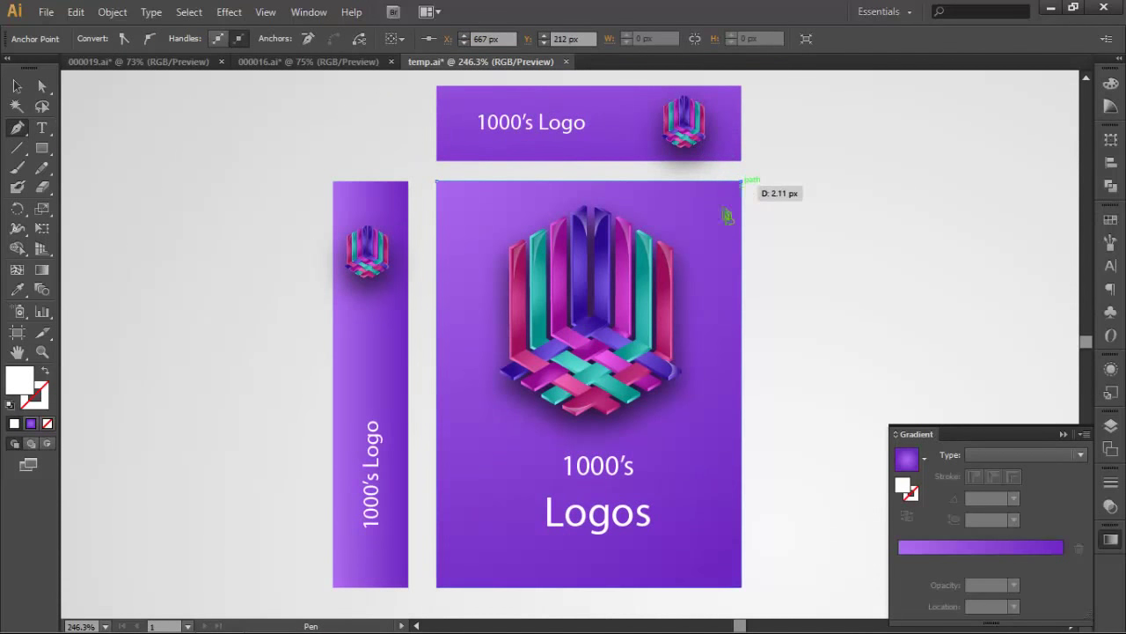
click(436, 445)
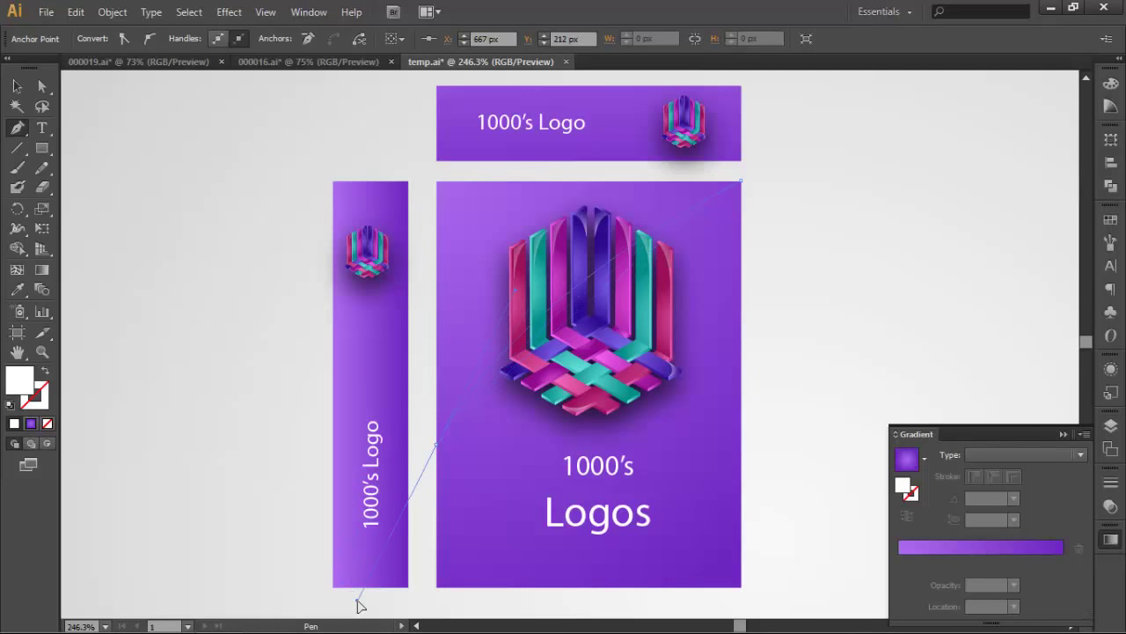
scroll(357, 589, down, 3)
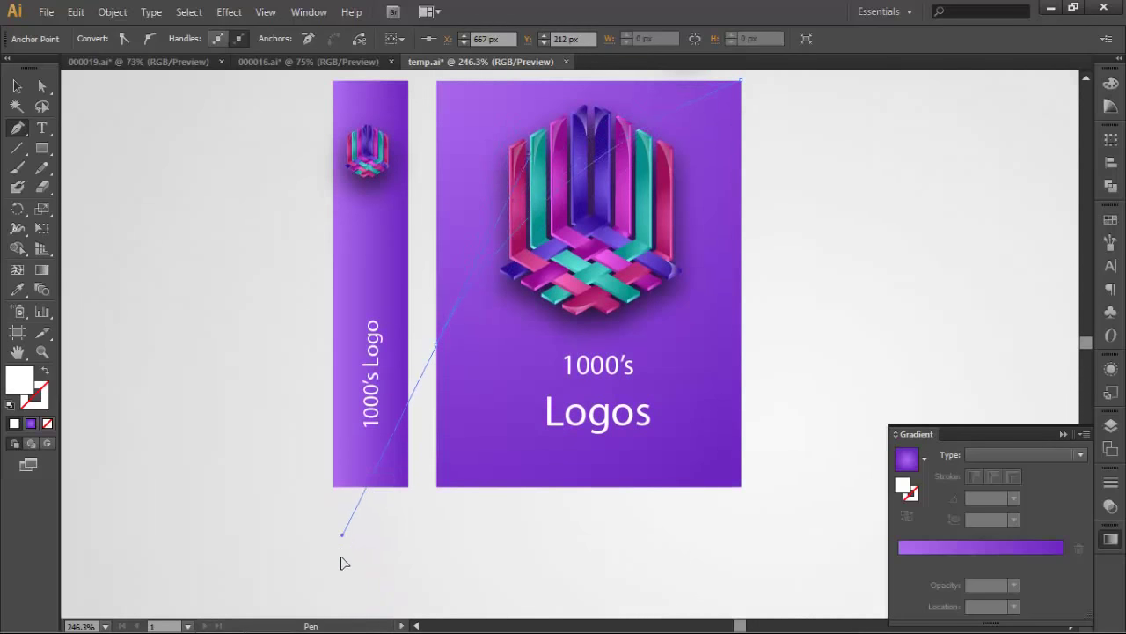
drag(343, 572, 341, 565)
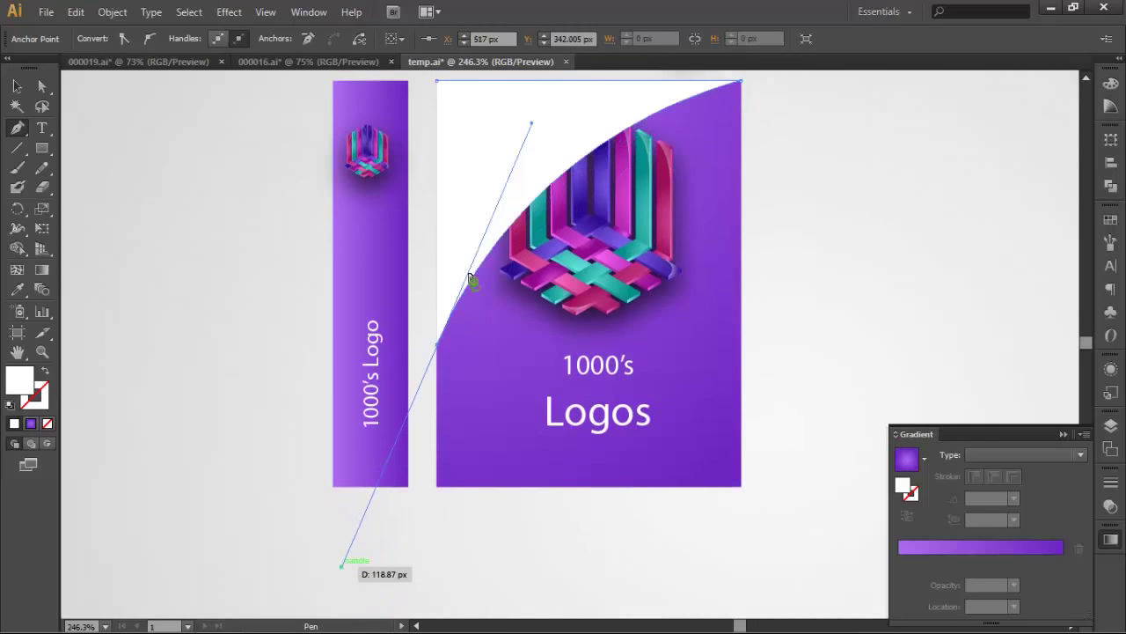
click(437, 346)
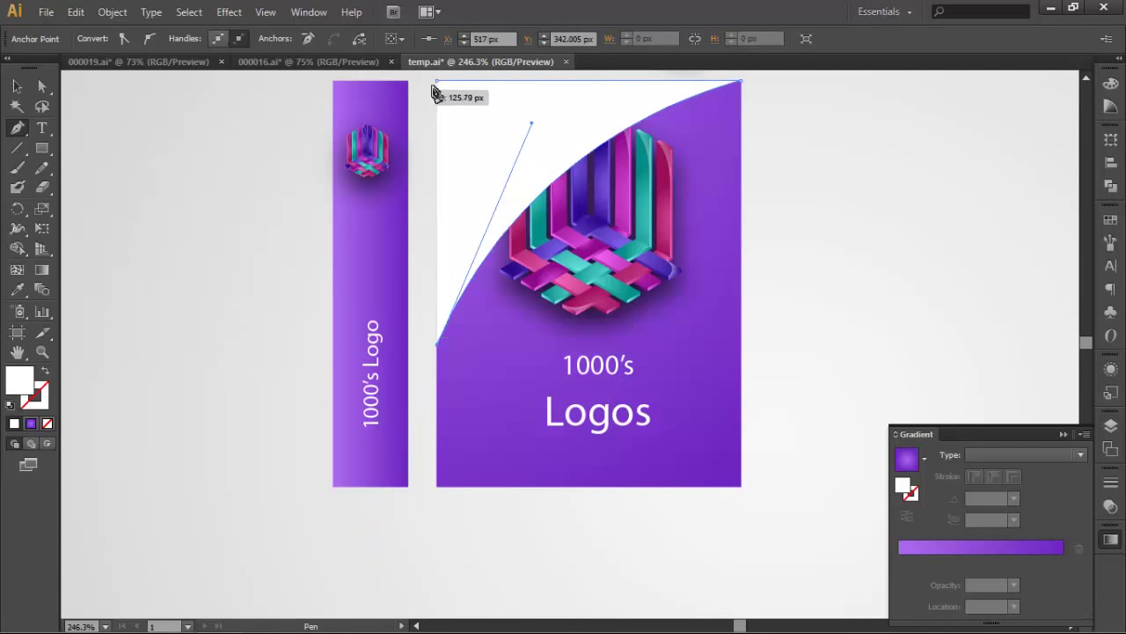
click(439, 86)
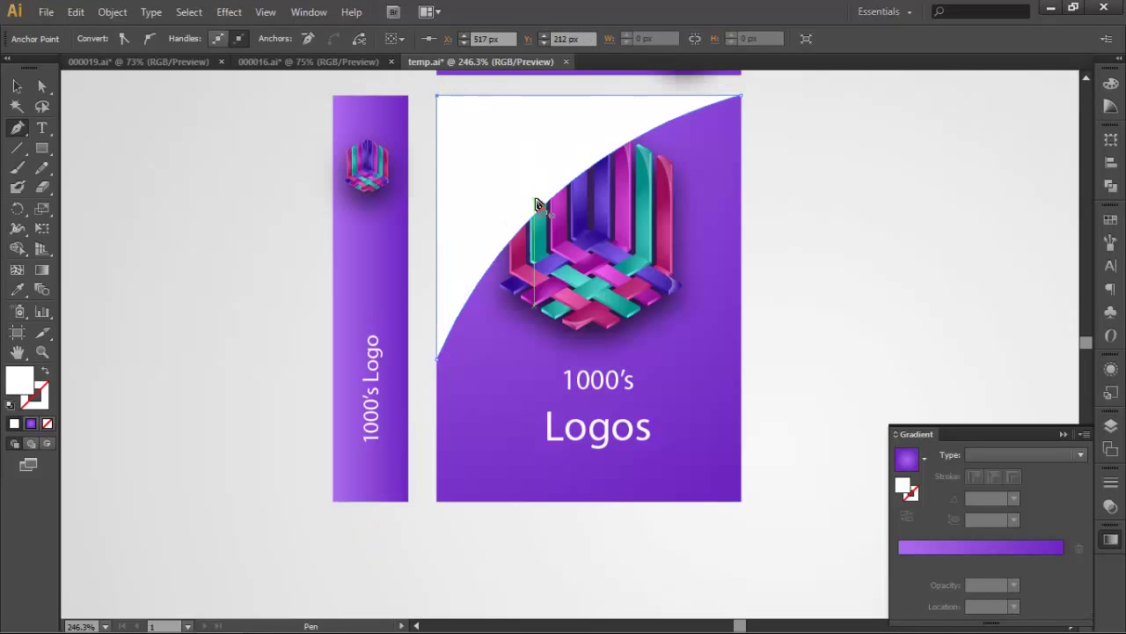
Fill the curved shape with a white gradient running from 0% to 70% opacity.
click(17, 86)
click(907, 458)
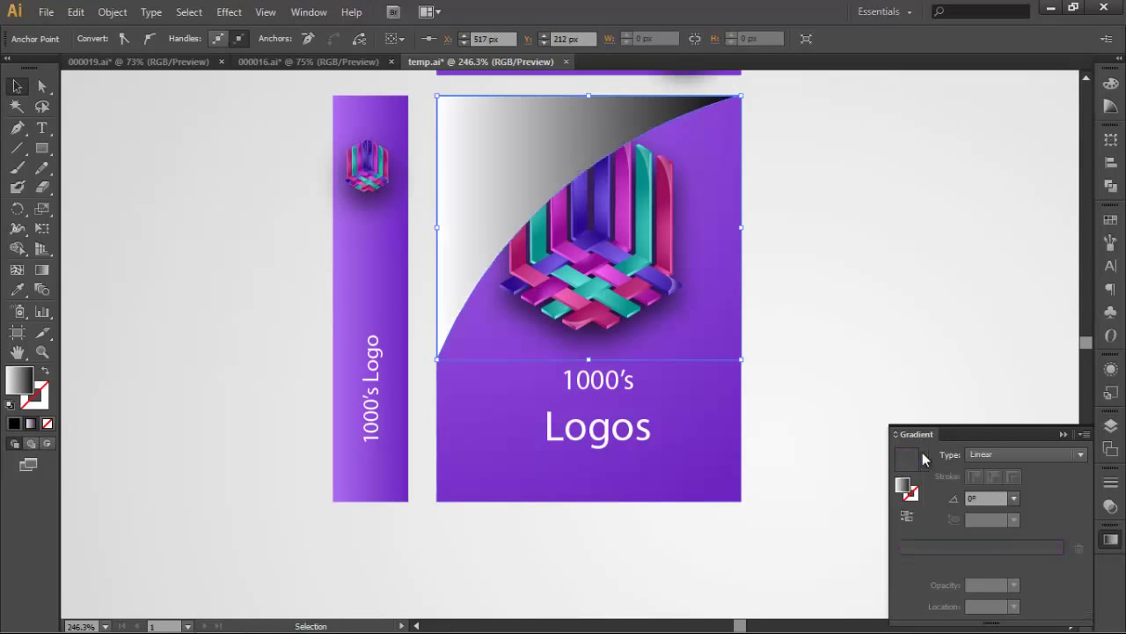
scroll(921, 502, up, 1)
click(889, 493)
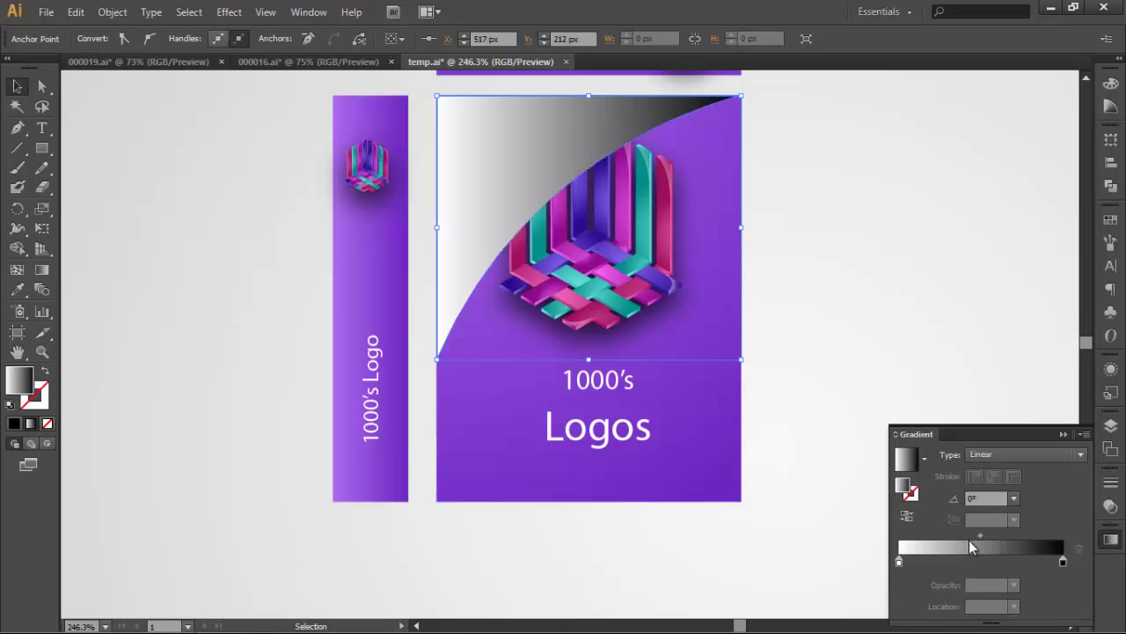
double_click(1064, 562)
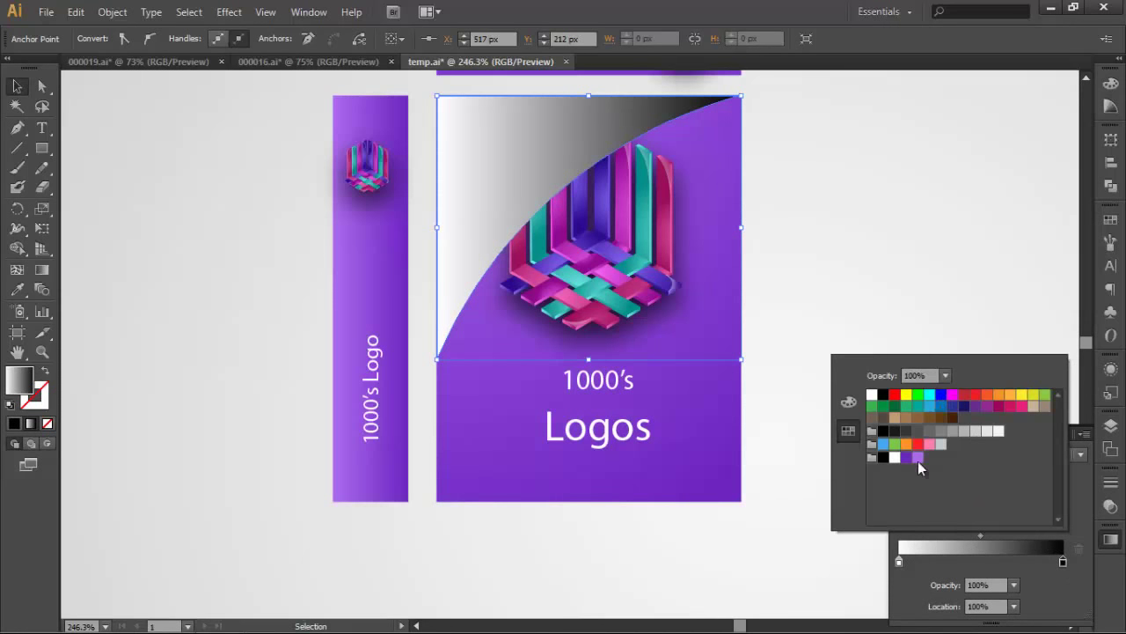
click(999, 430)
click(945, 375)
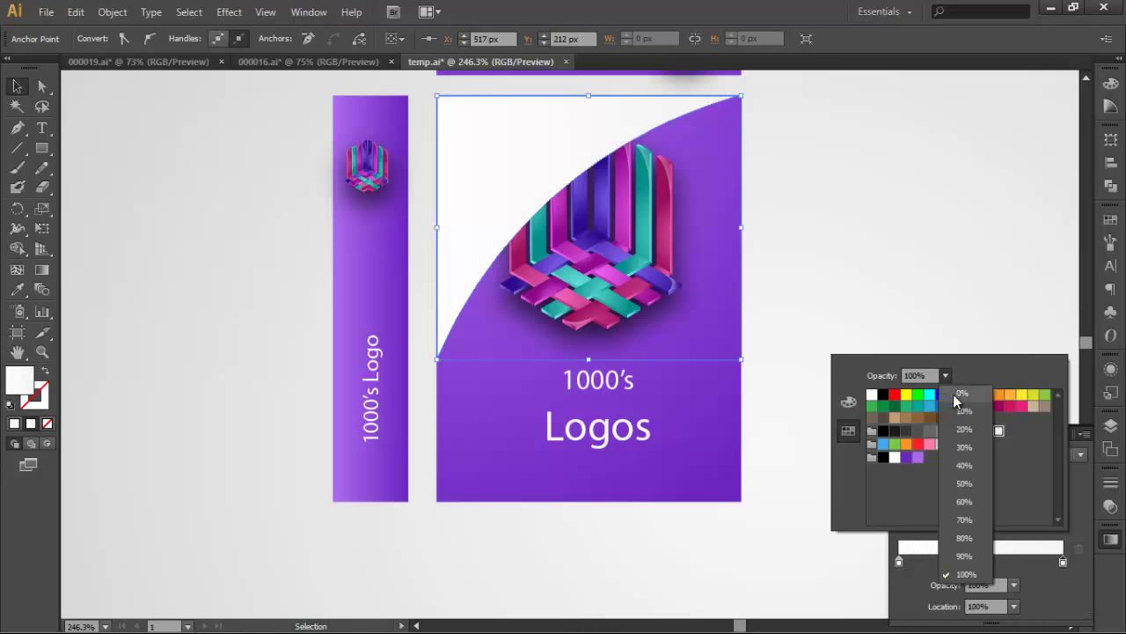
click(955, 395)
click(898, 561)
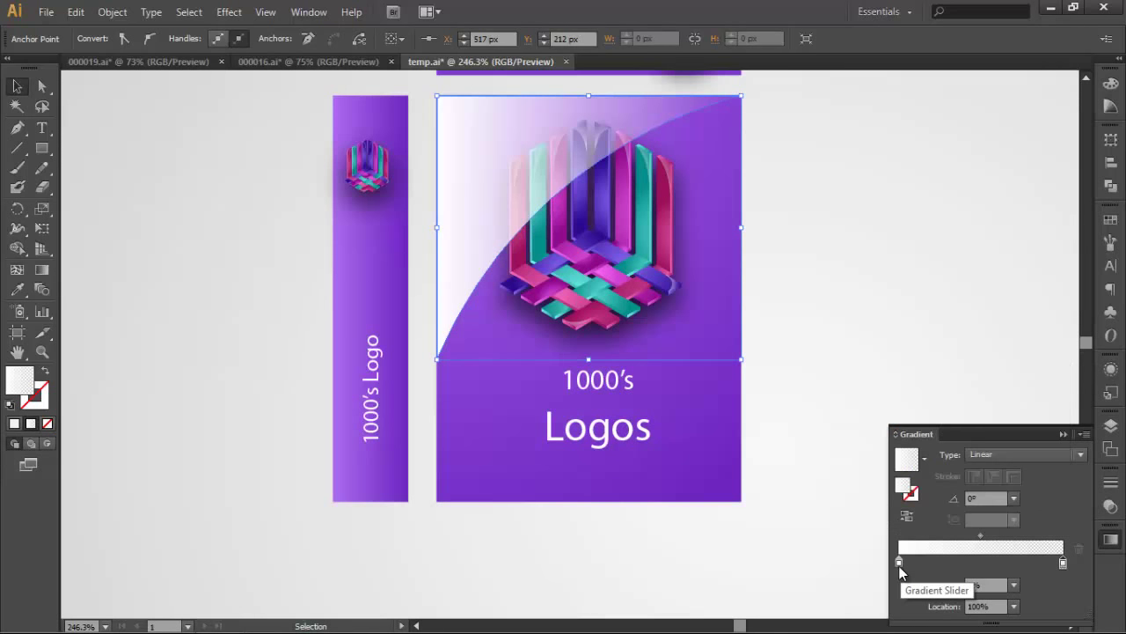
double_click(899, 561)
click(1018, 597)
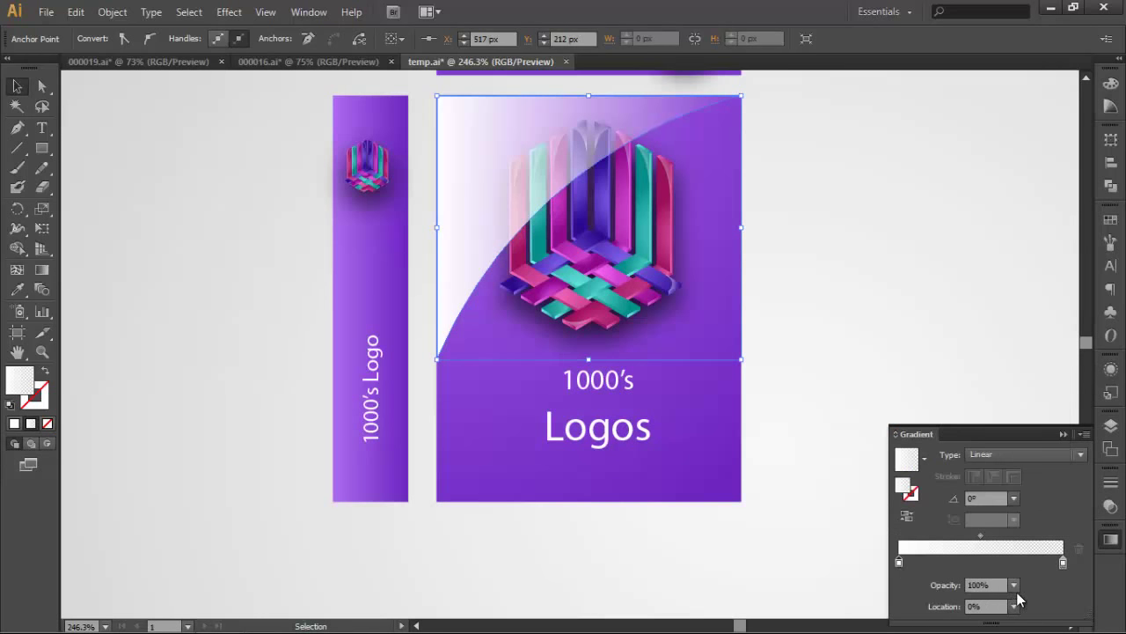
click(1014, 585)
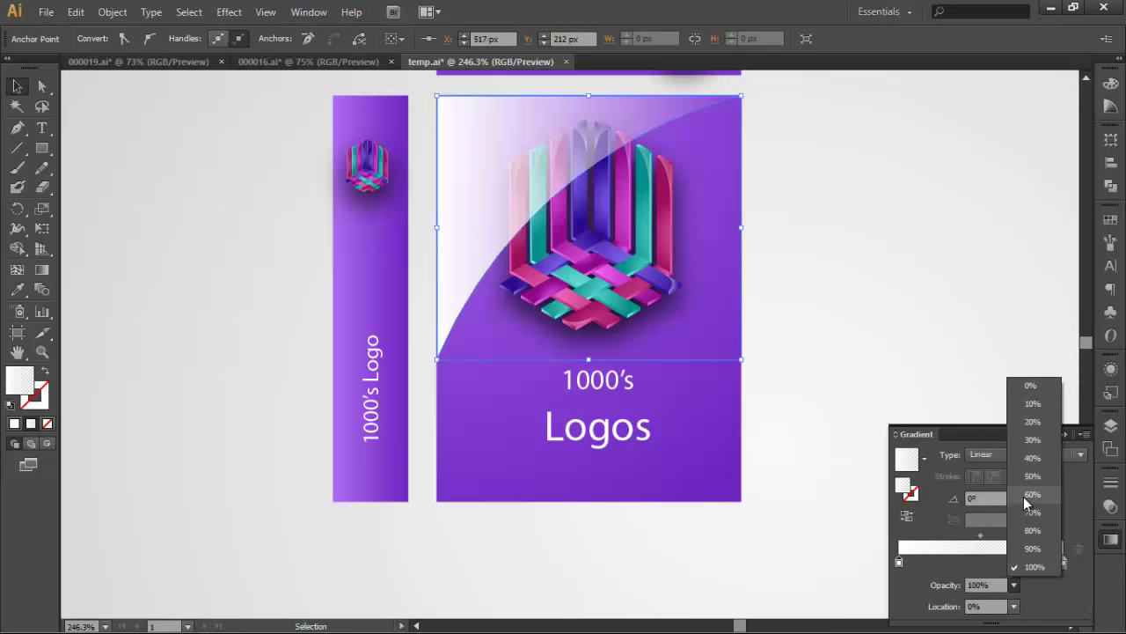
click(1033, 512)
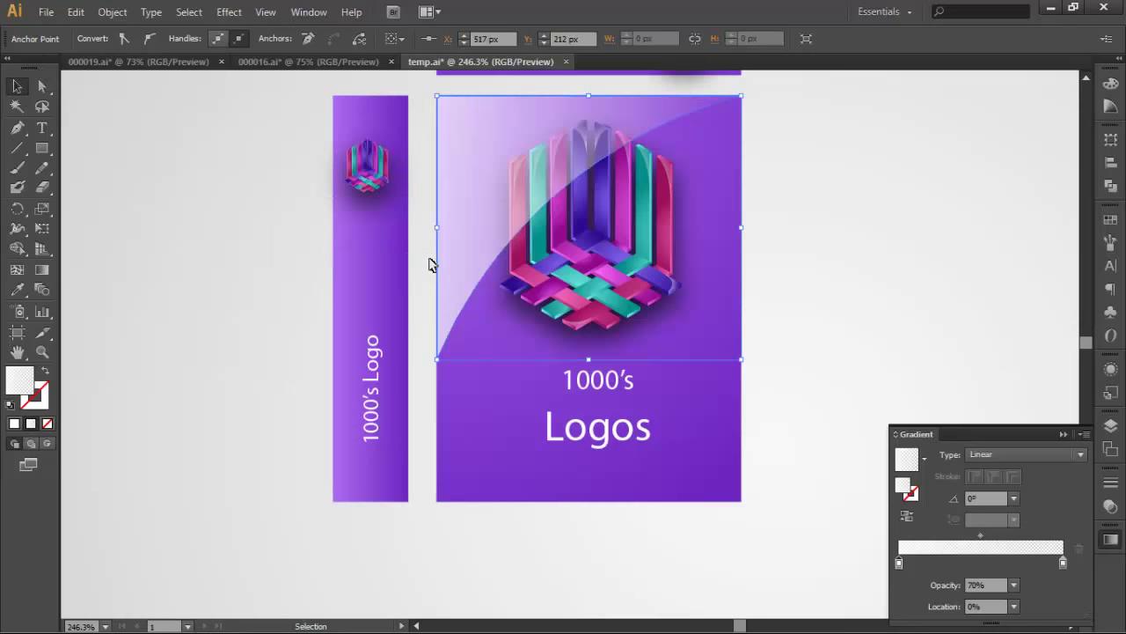
Angle the gloss gradient diagonally toward the top-left at 136.6°.
key(g)
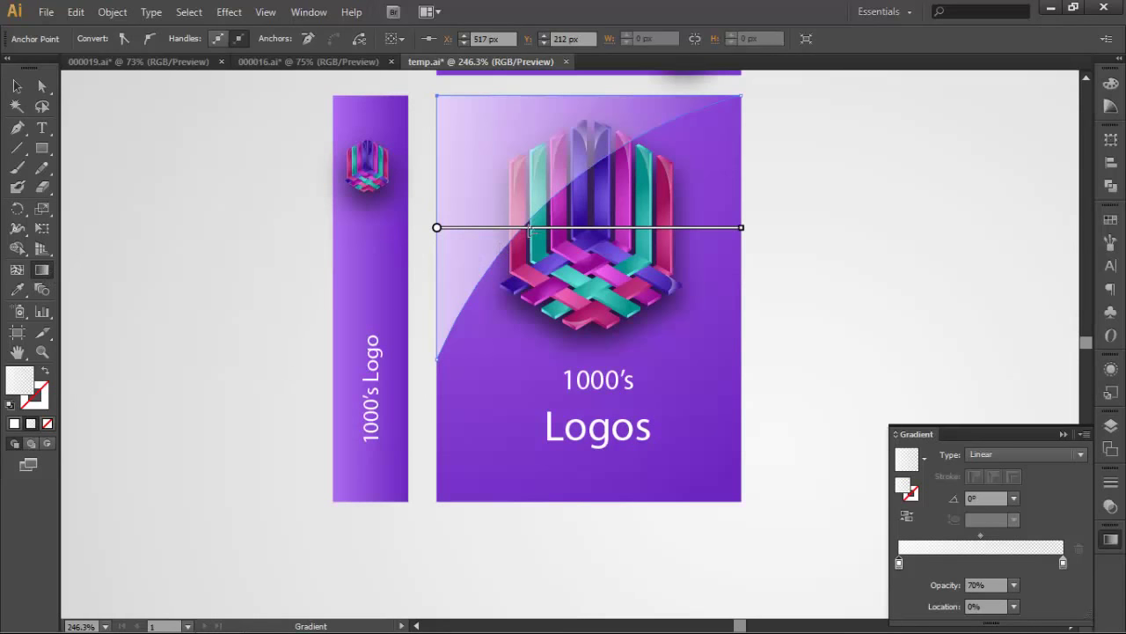
drag(526, 128, 599, 244)
drag(625, 319, 621, 308)
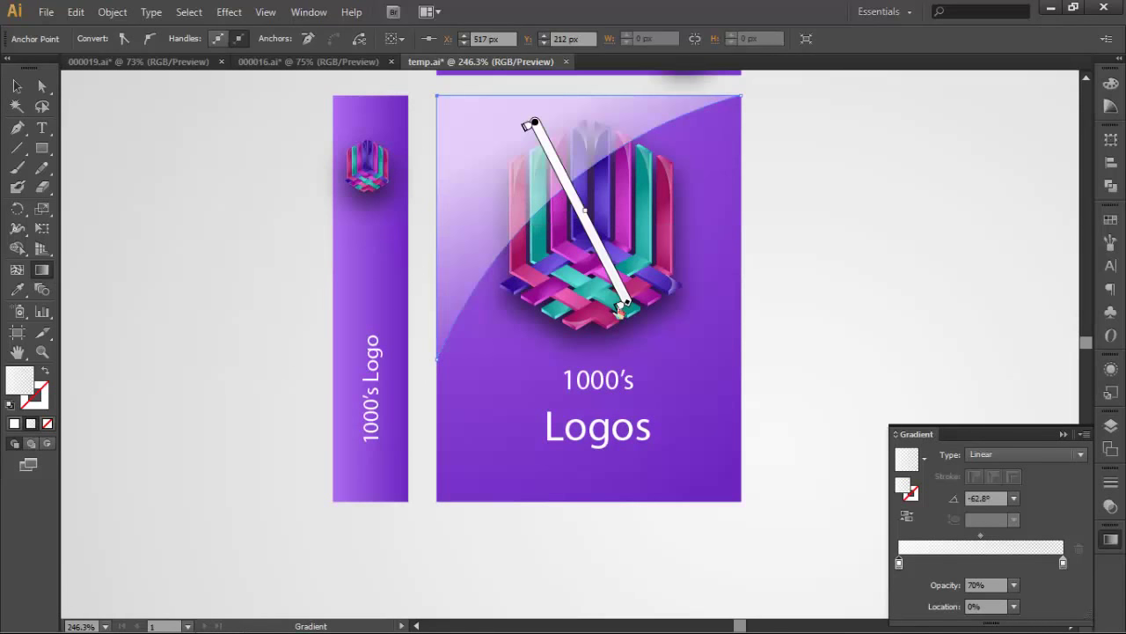
drag(654, 344, 443, 110)
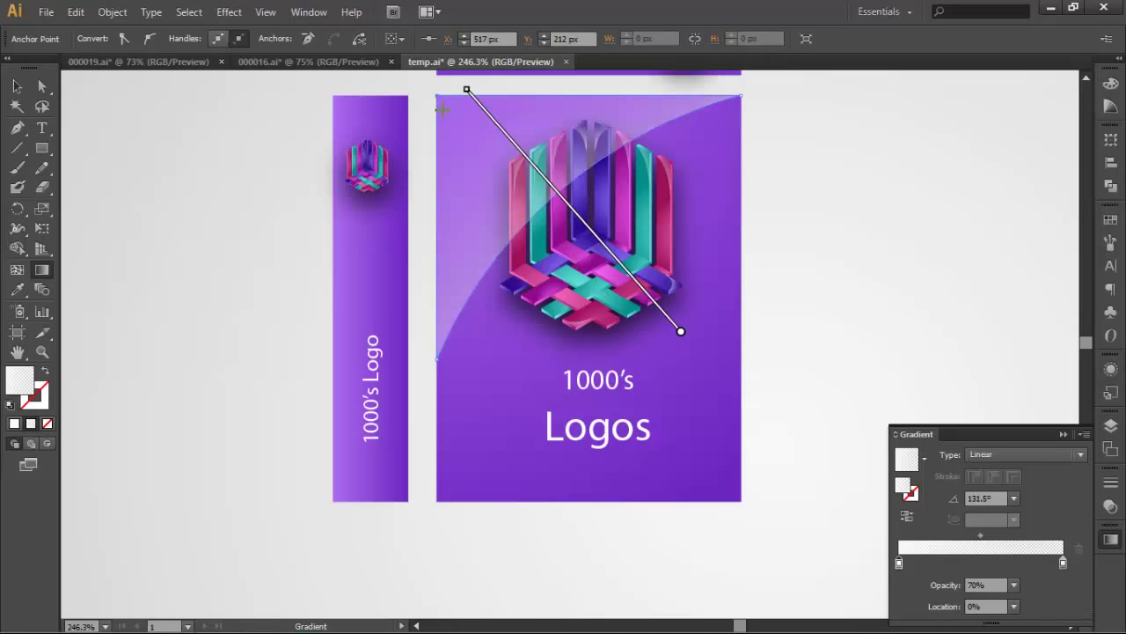
drag(697, 329, 470, 114)
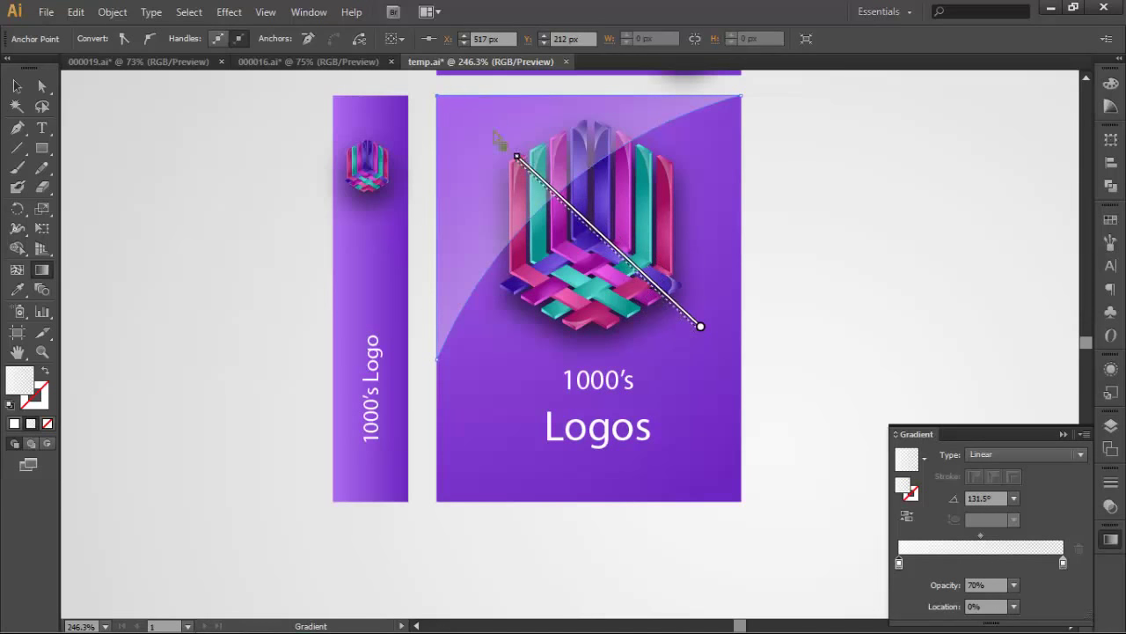
click(17, 86)
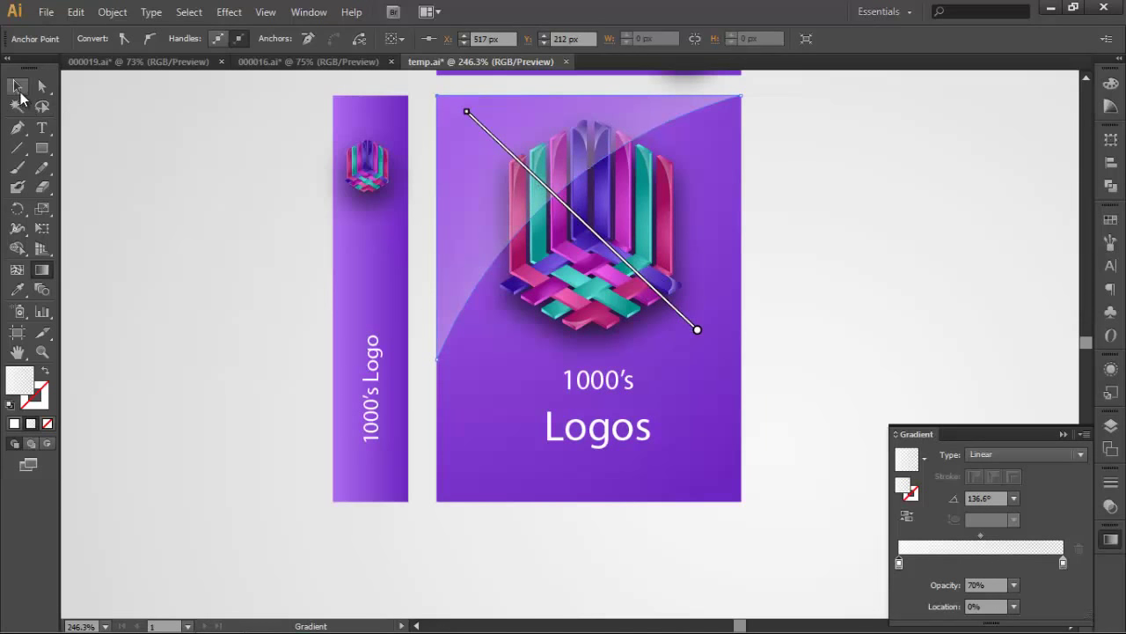
click(198, 236)
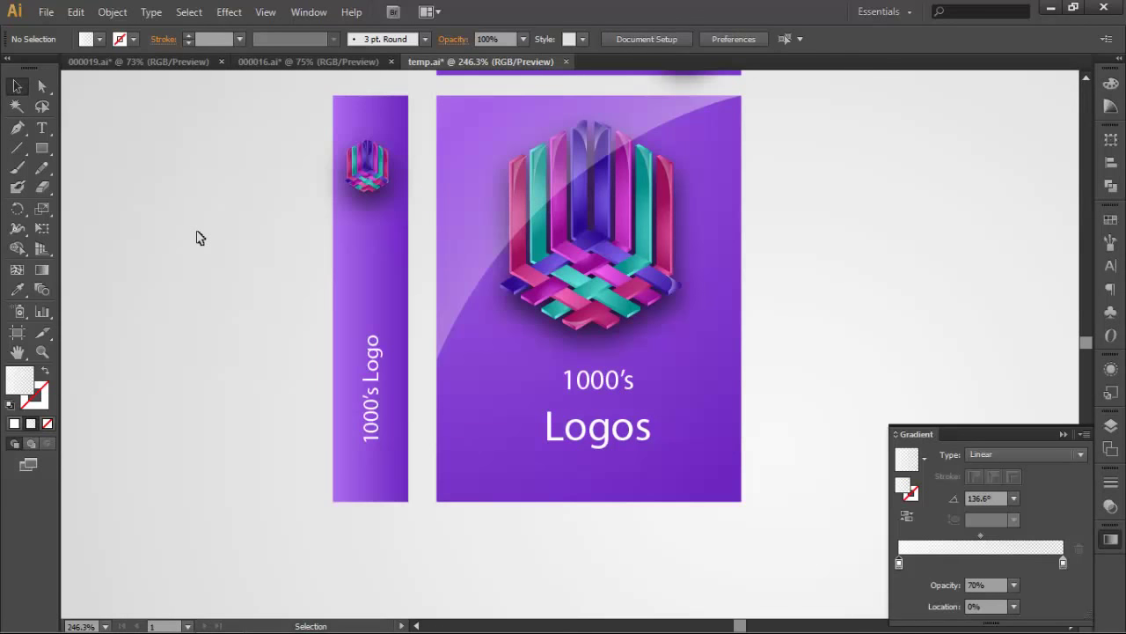
Zoom out to 150% and group all parts of the front cover.
key(ctrl+minus)
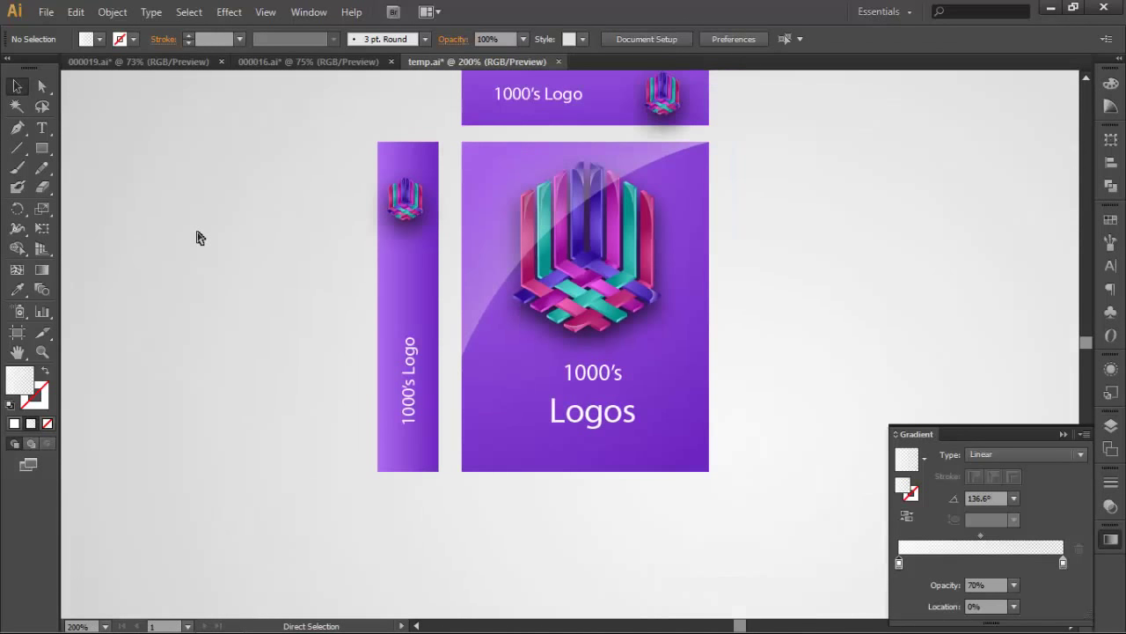
key(ctrl+minus)
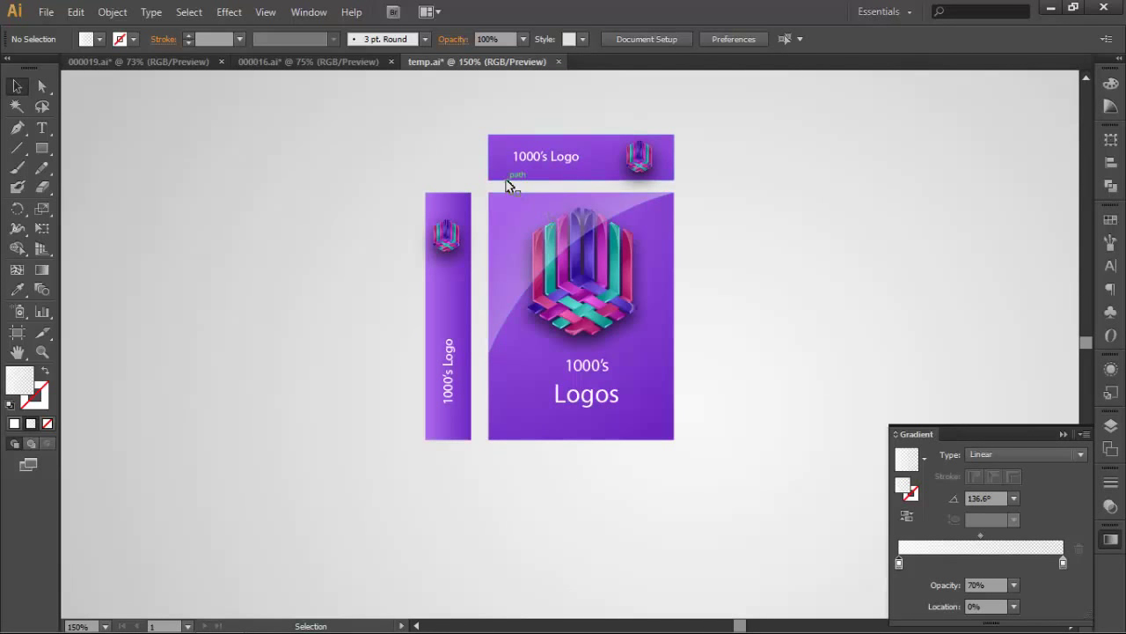
click(17, 86)
mouse_move(907, 195)
mouse_down()
mouse_move(583, 460)
mouse_move(528, 479)
mouse_up()
right_click(615, 222)
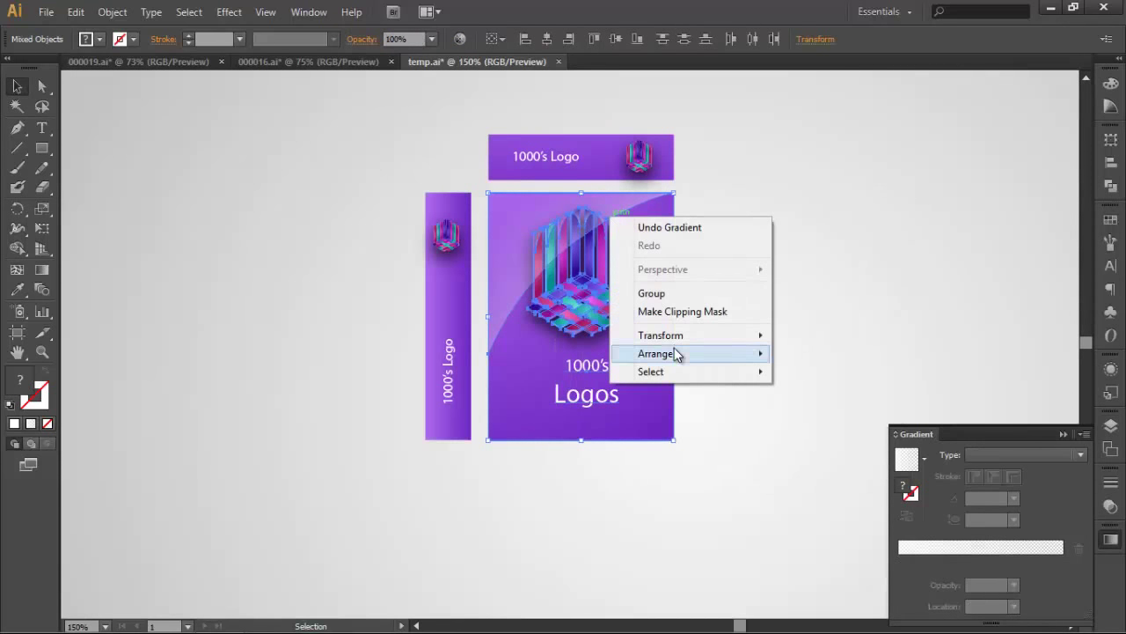
click(673, 294)
Group the top banner's parts and the side strip's parts into separate groups.
drag(739, 100, 475, 183)
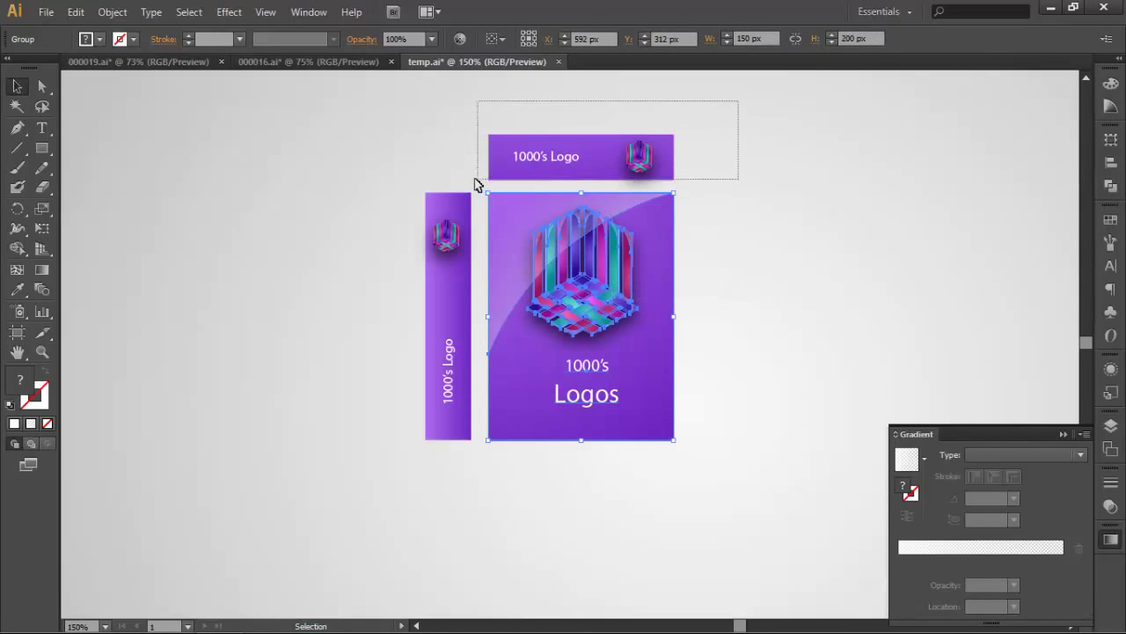
right_click(570, 156)
click(632, 223)
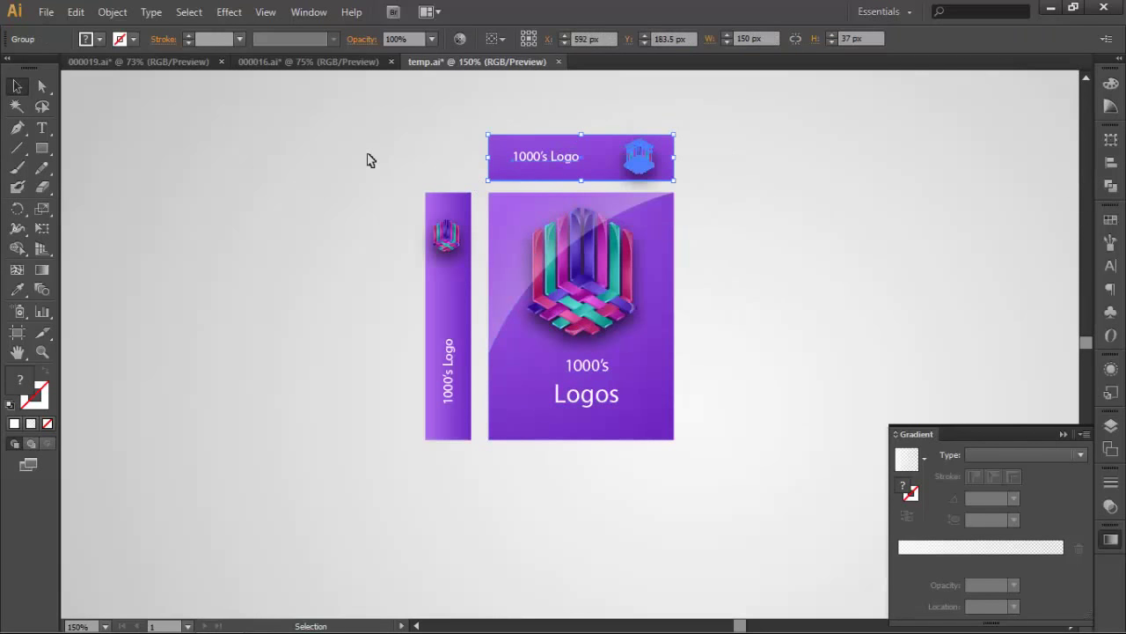
mouse_move(368, 155)
mouse_down()
mouse_move(498, 415)
mouse_move(468, 480)
mouse_up()
right_click(453, 330)
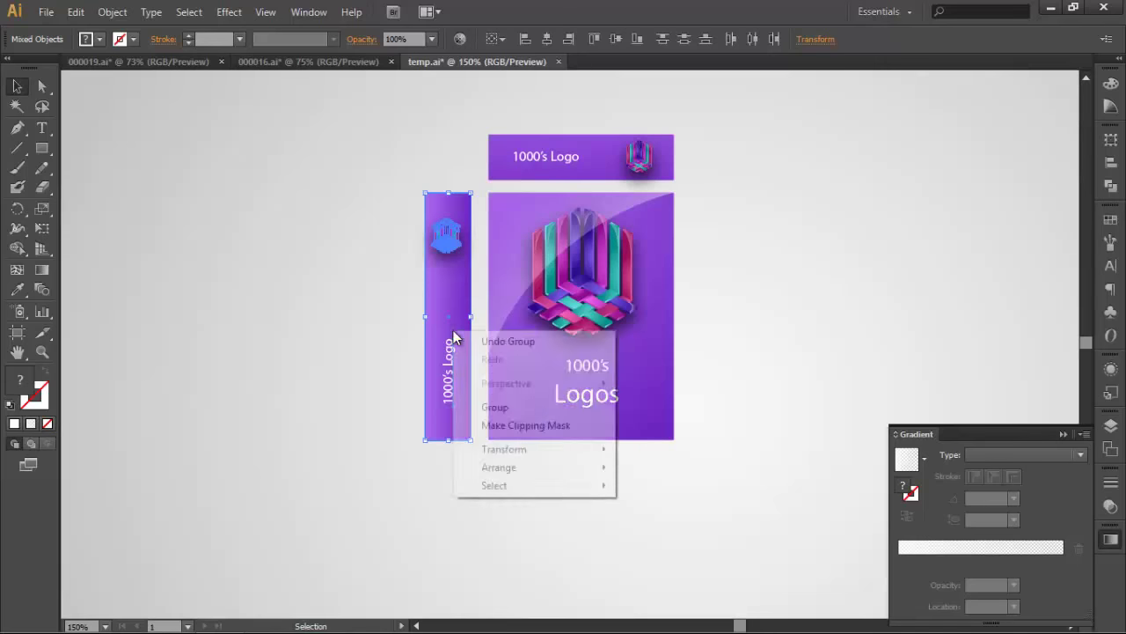
click(553, 408)
click(827, 187)
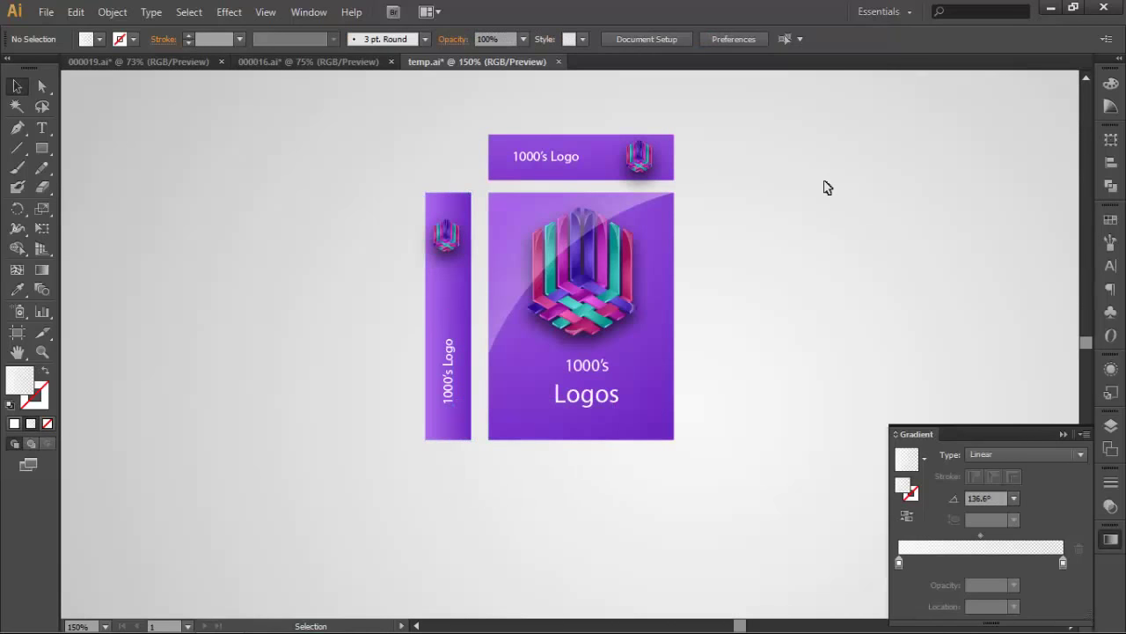
Add the front cover group to the Symbols panel as a Graphic symbol named 'face'.
click(1110, 314)
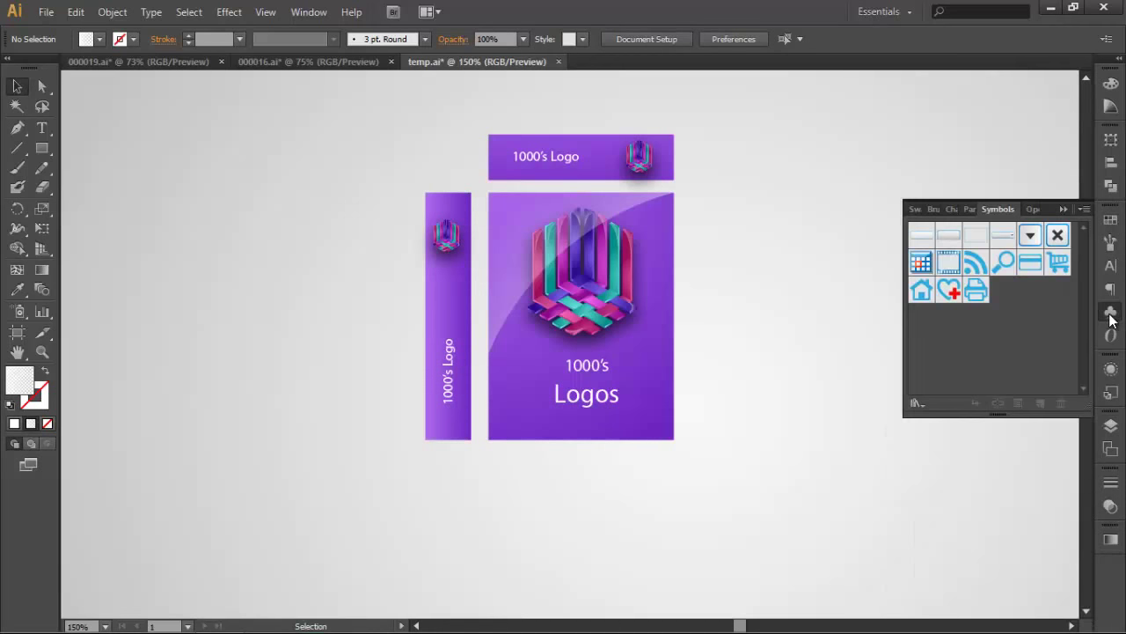
click(322, 12)
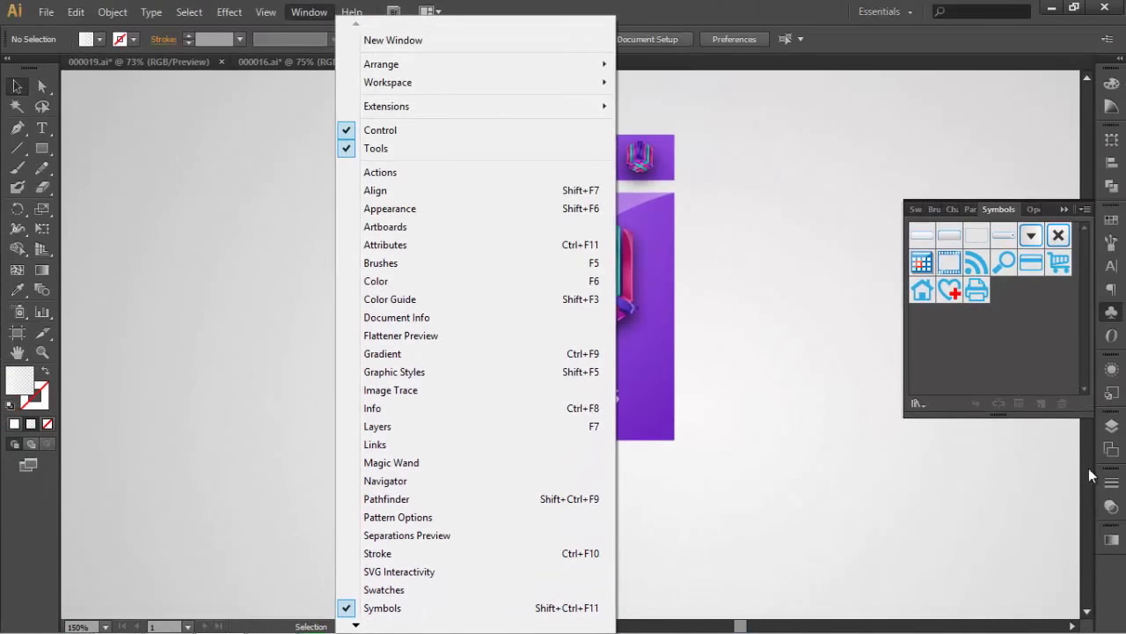
click(1112, 312)
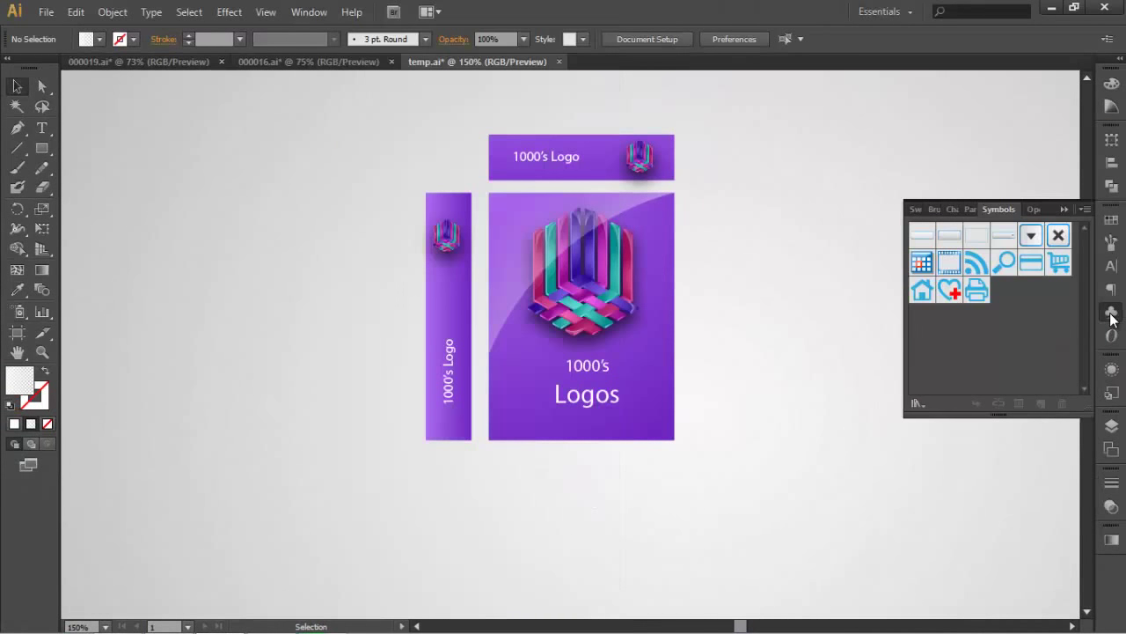
click(607, 278)
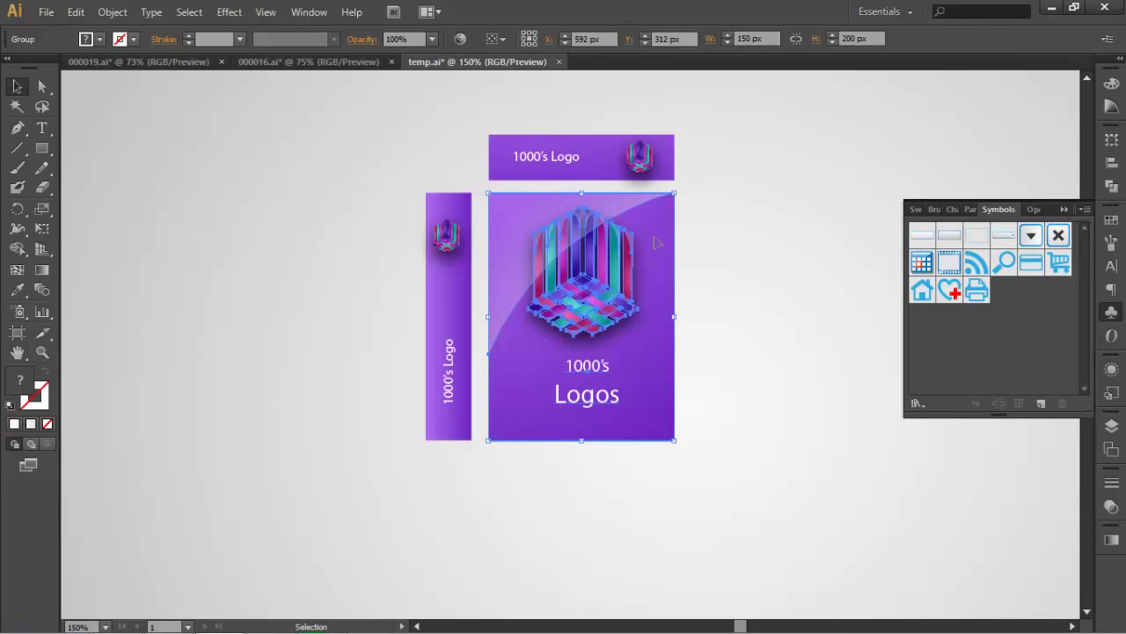
drag(625, 254, 967, 332)
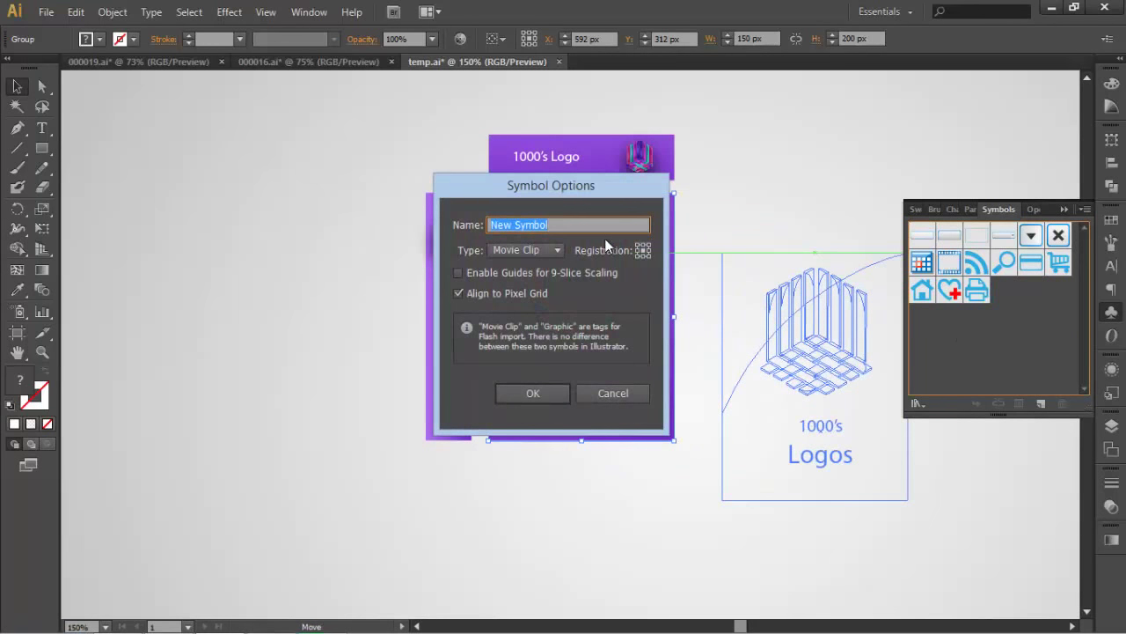
text(f)
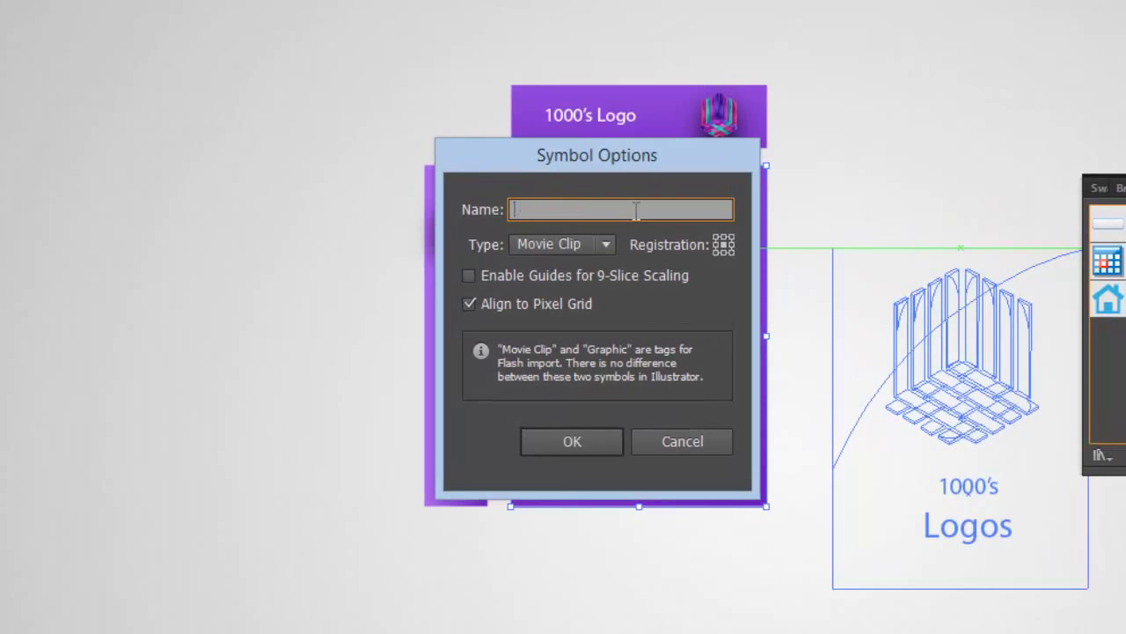
key(super+space)
click(588, 246)
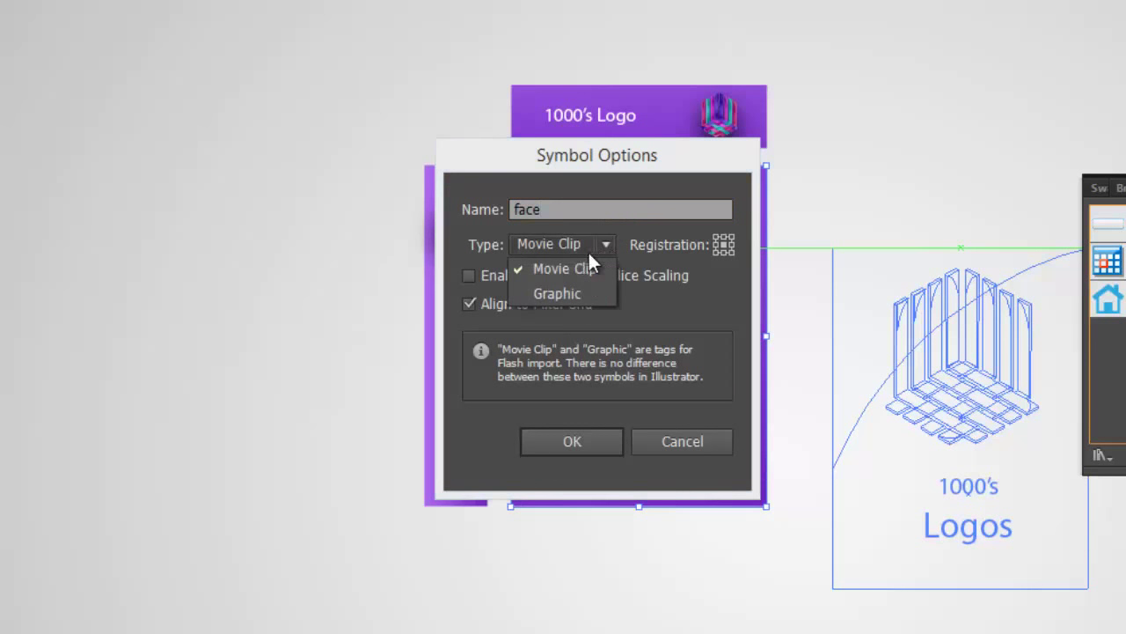
click(554, 292)
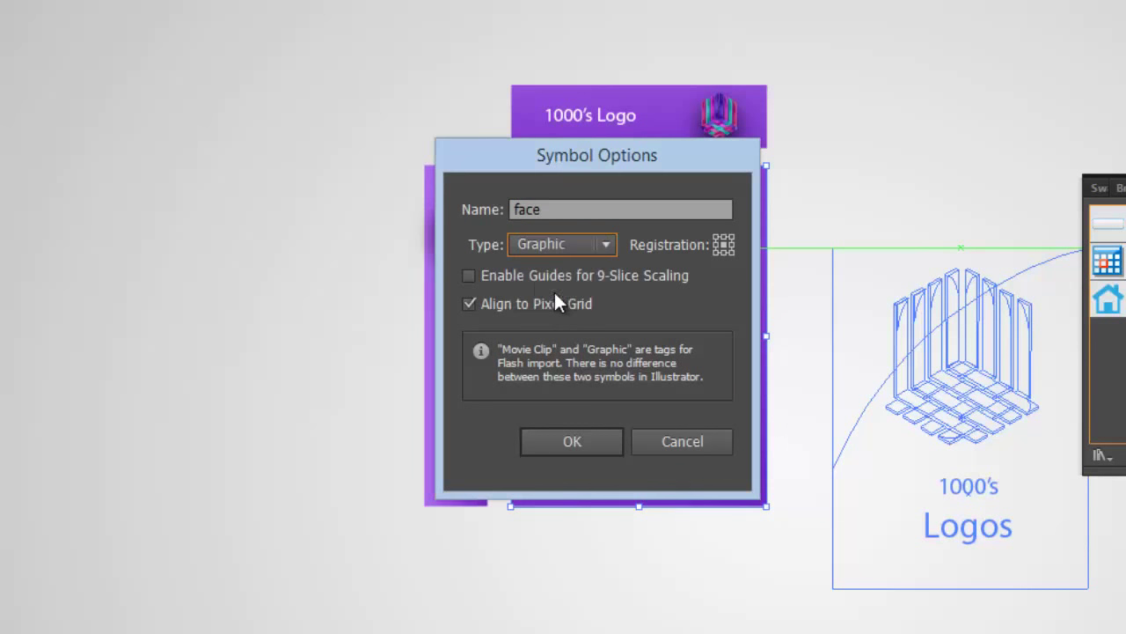
click(595, 445)
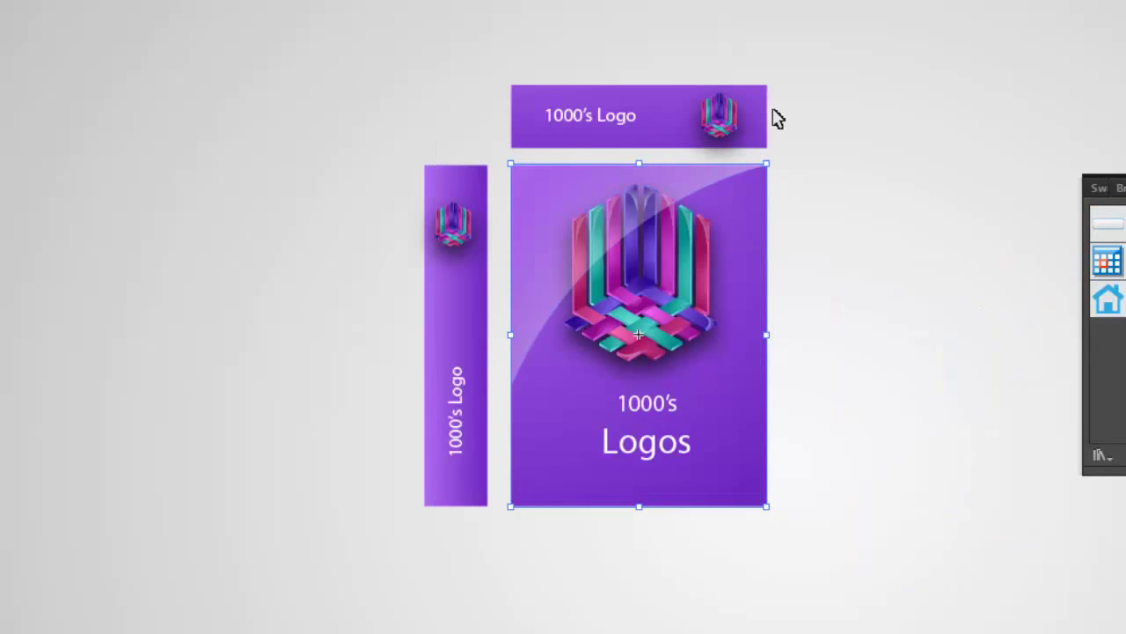
Save the top banner as a Graphic symbol named 'top'.
drag(739, 111, 990, 396)
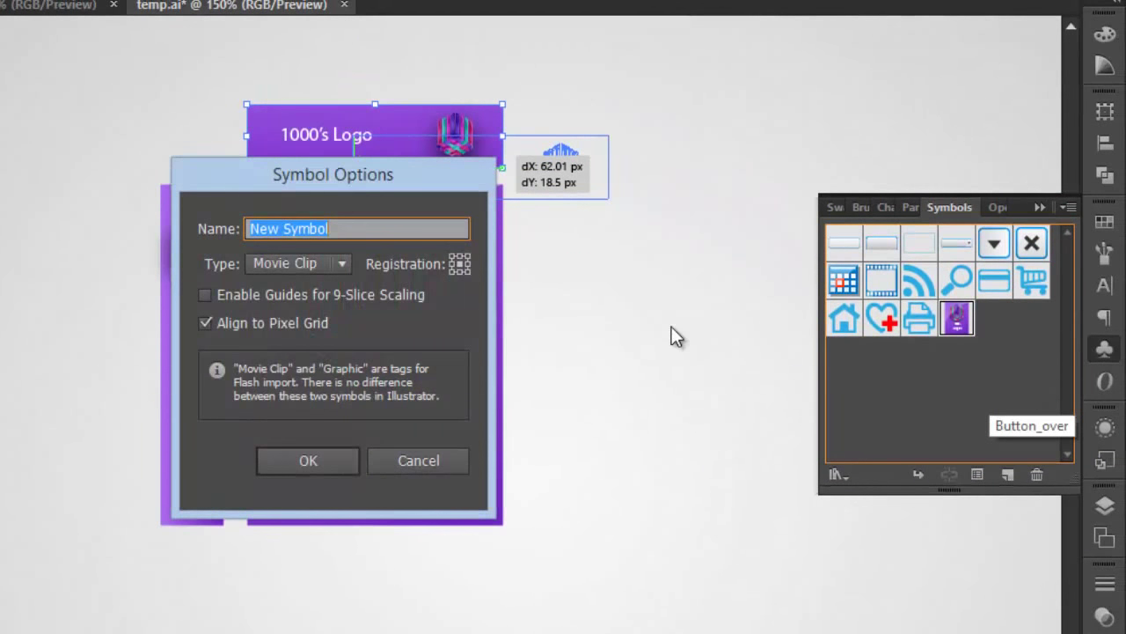
text(top)
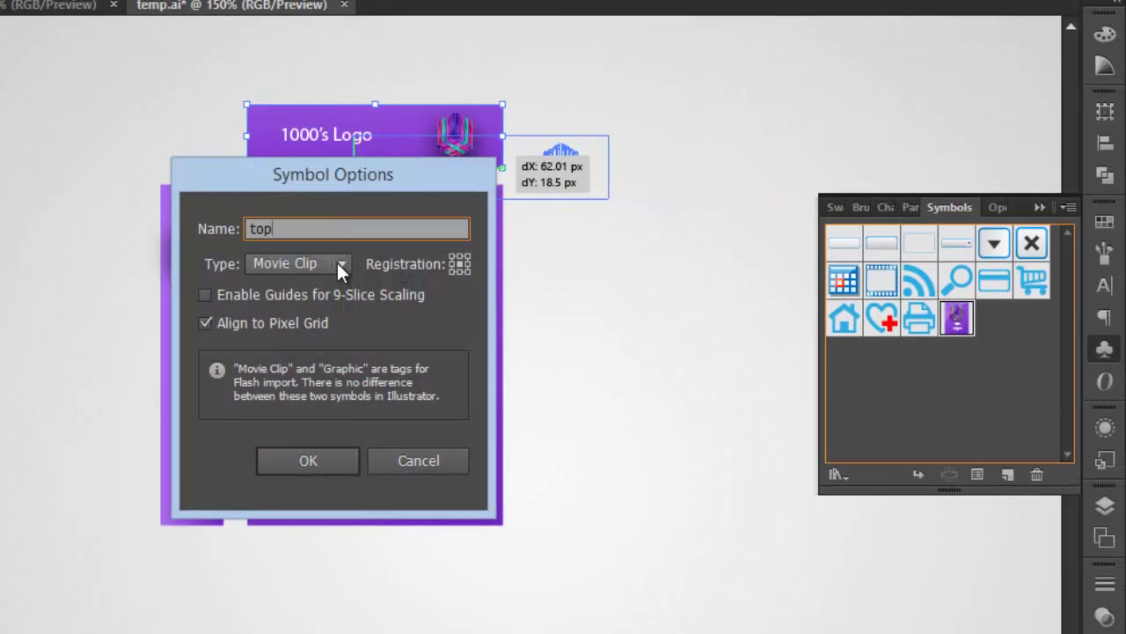
click(336, 262)
click(312, 314)
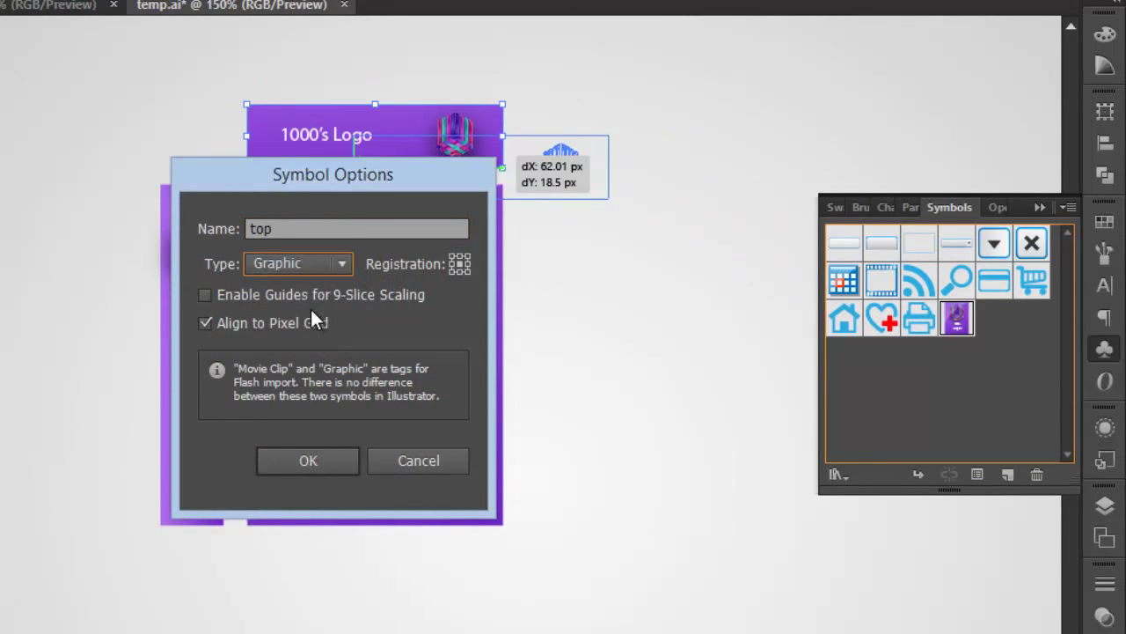
click(331, 267)
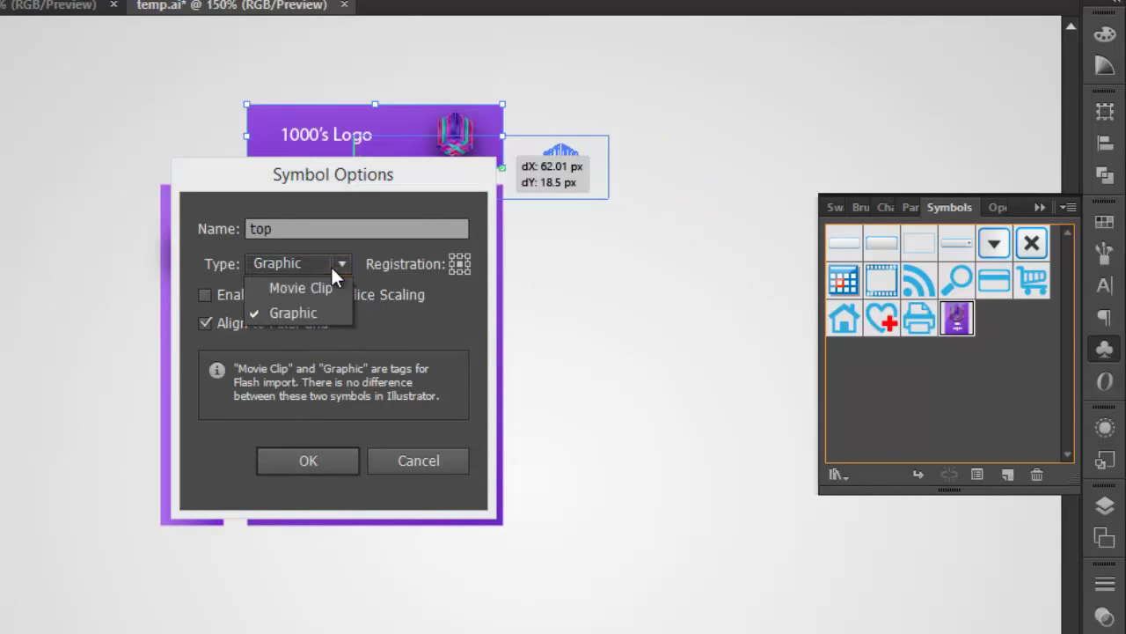
click(315, 457)
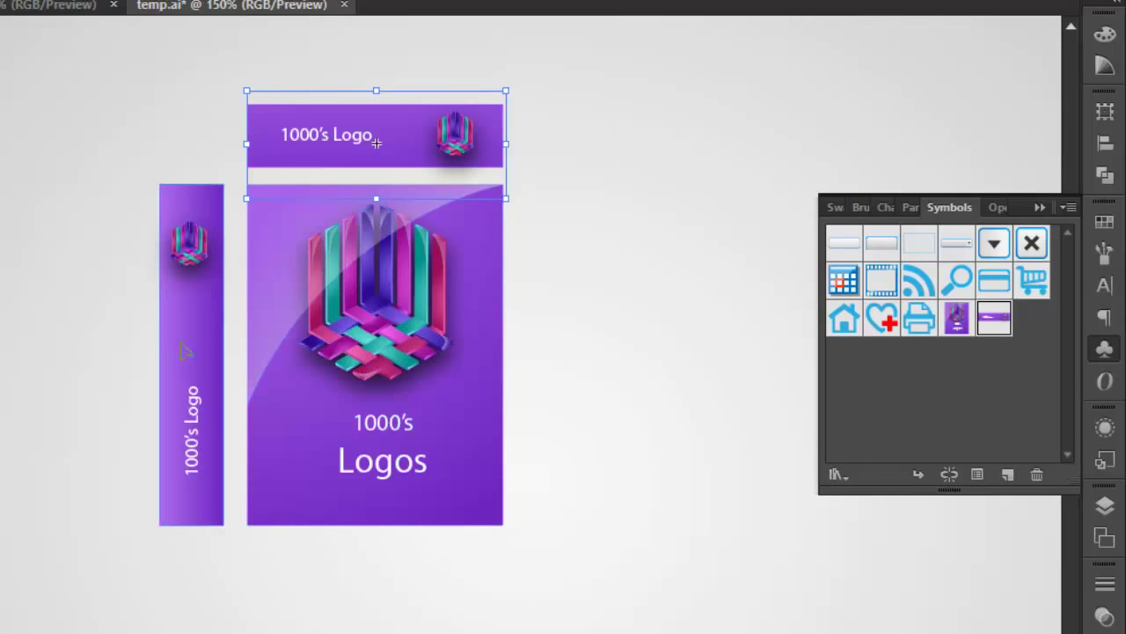
Save the side strip as a Graphic symbol named 'side', then deselect.
drag(187, 317, 955, 426)
text(side)
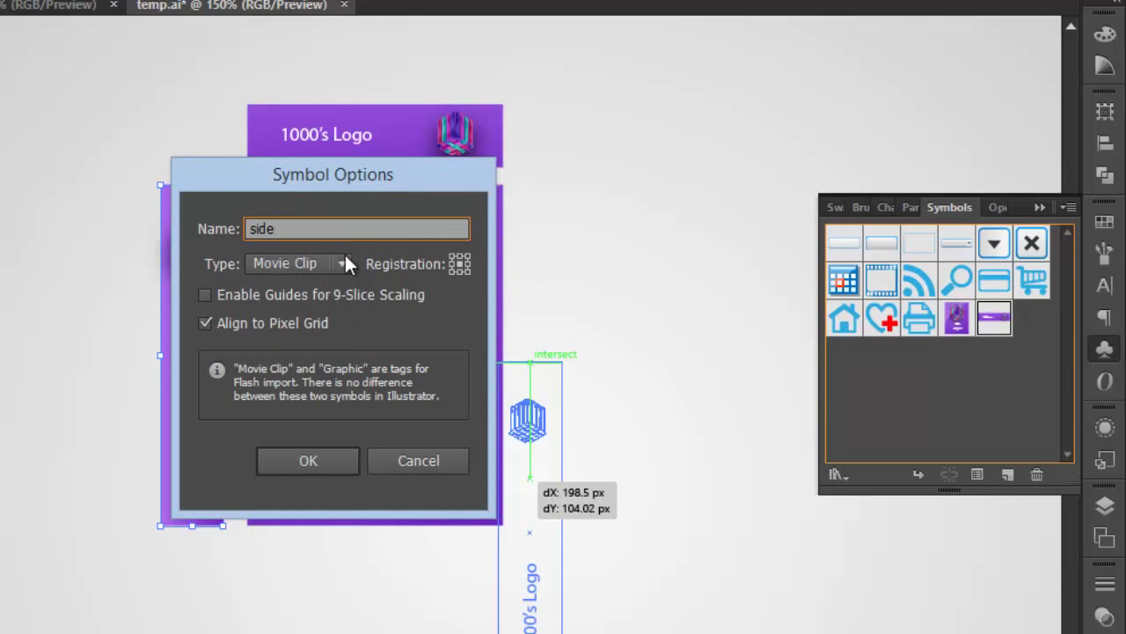
click(344, 262)
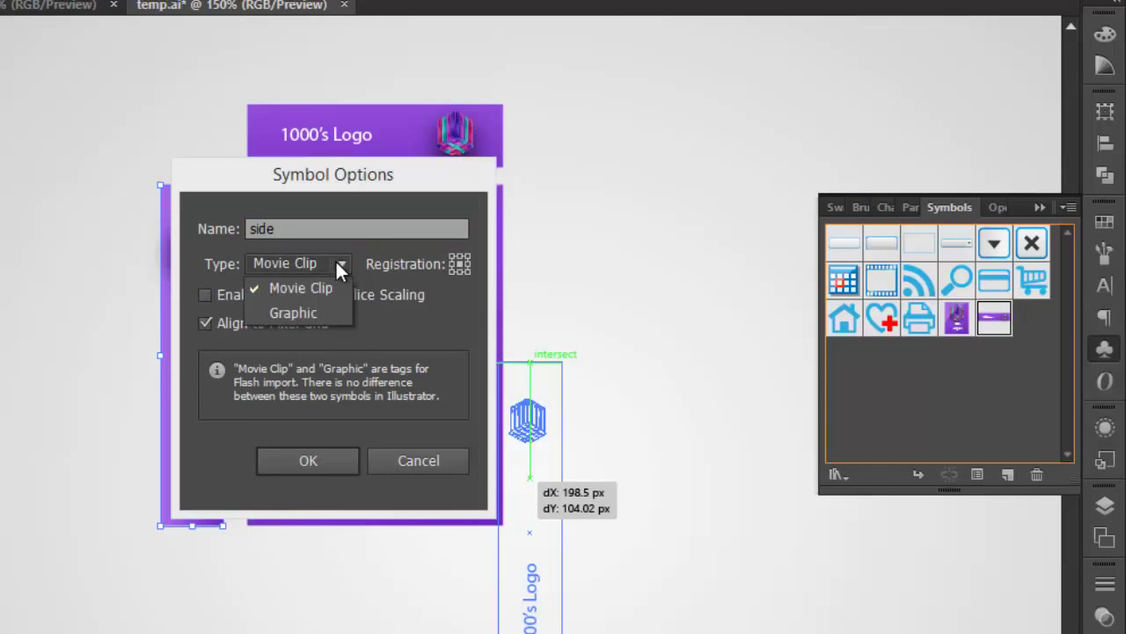
click(294, 313)
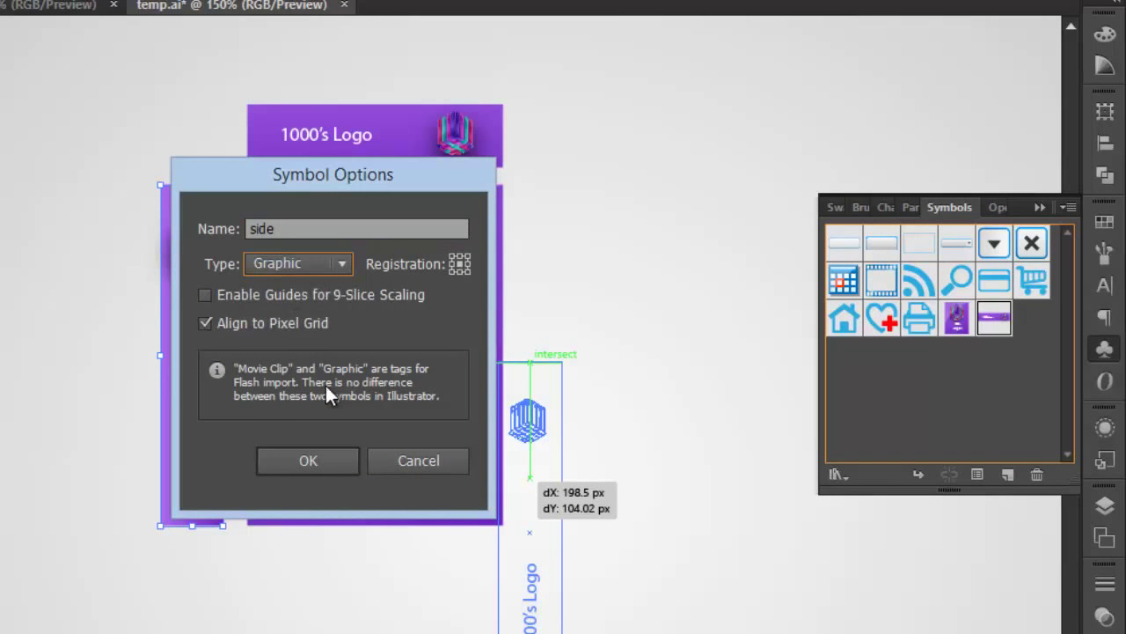
click(324, 460)
click(694, 131)
Clear the three flat face pieces from the artboard and discard a test-placed face symbol.
drag(682, 91, 39, 549)
right_click(570, 294)
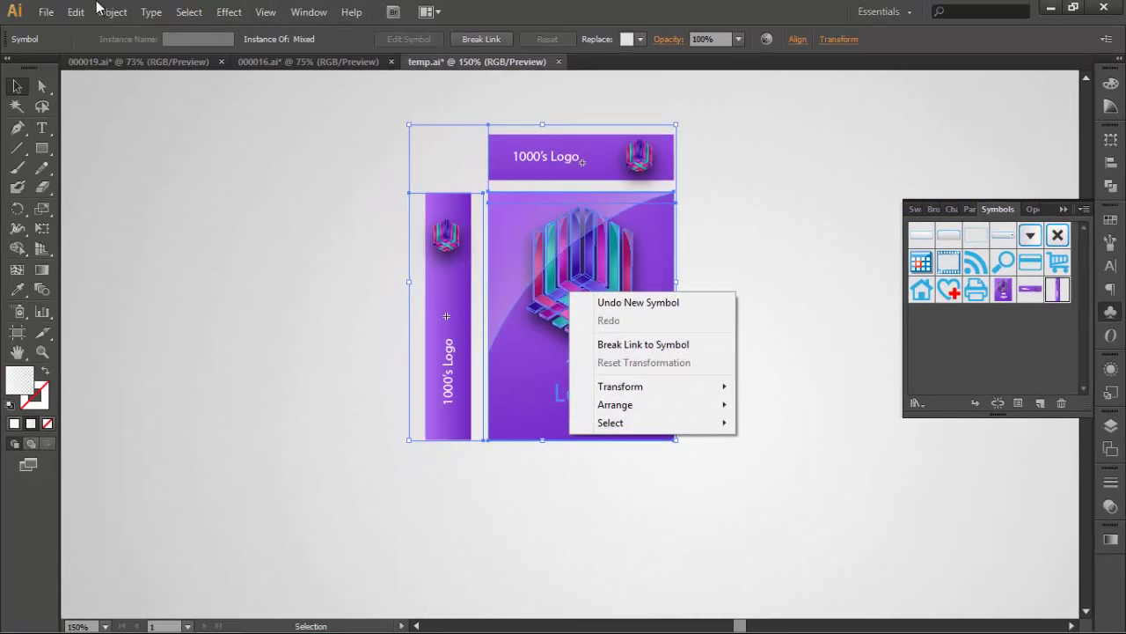
click(79, 12)
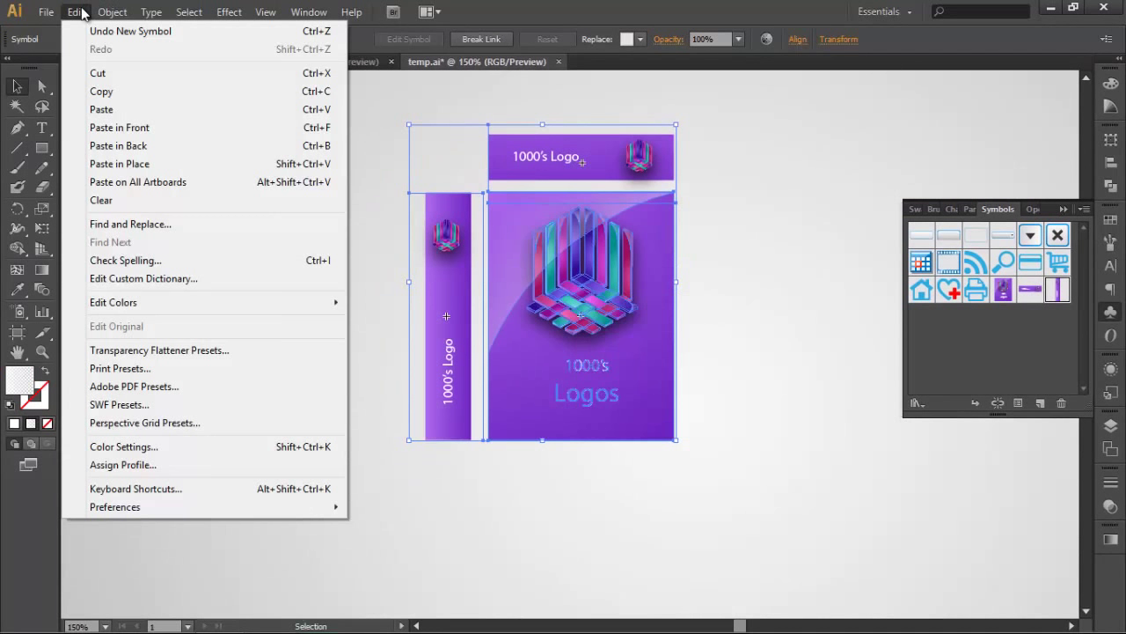
click(117, 202)
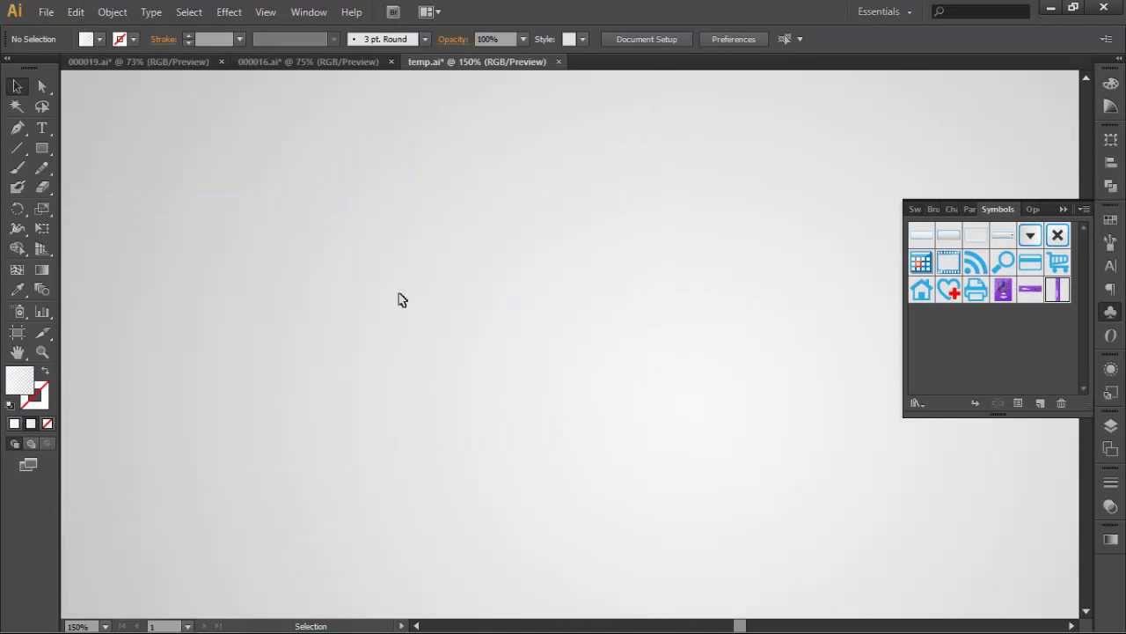
key(ctrl+minus)
key(ctrl+minus)
key(ctrl+minus)
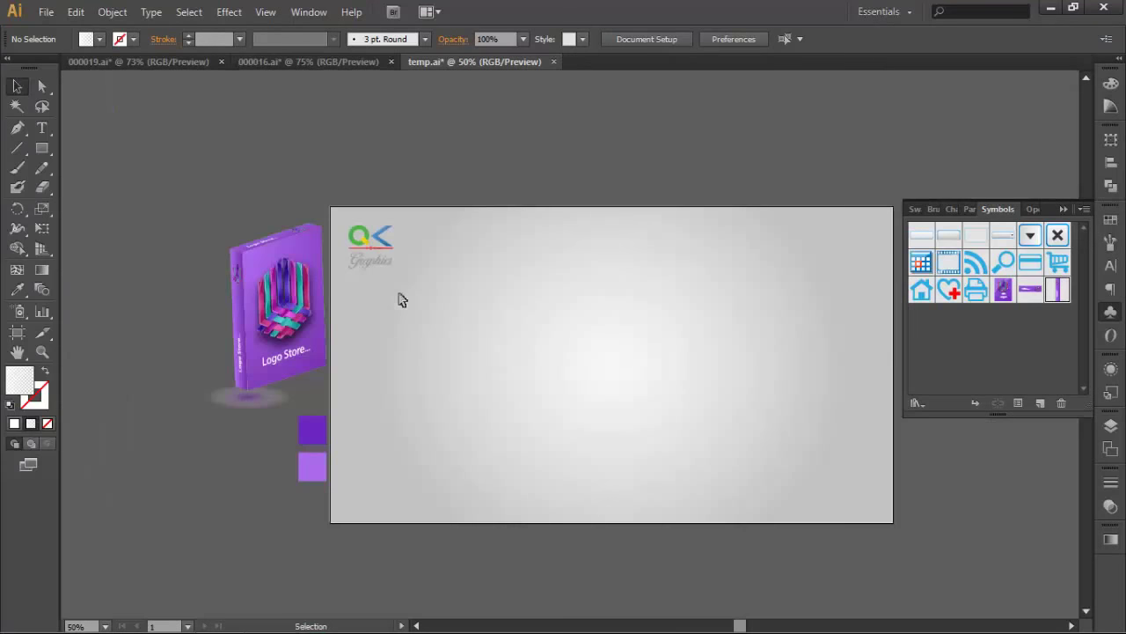
drag(1003, 293, 563, 365)
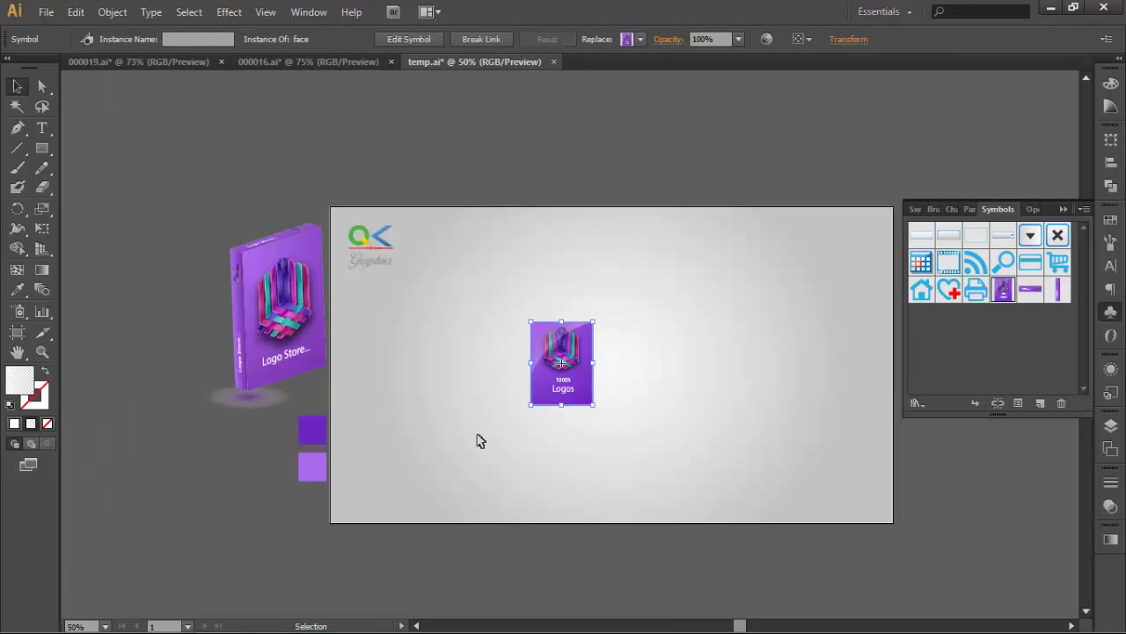
key(Delete)
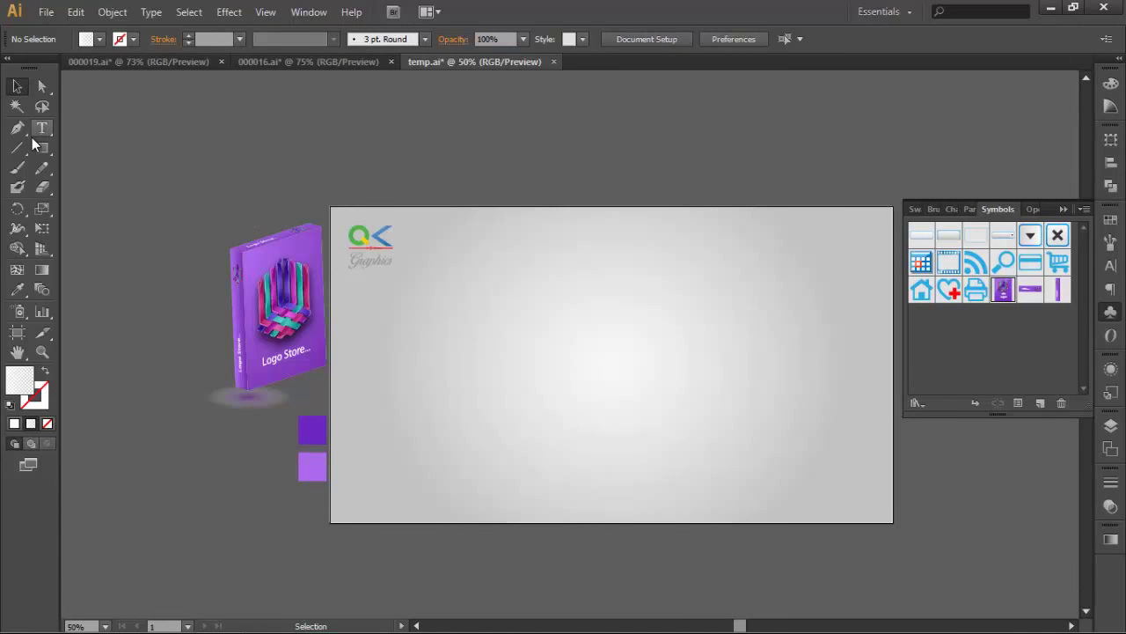
Draw a 300 by 400 px rectangle on the fitted artboard.
key(ctrl+0)
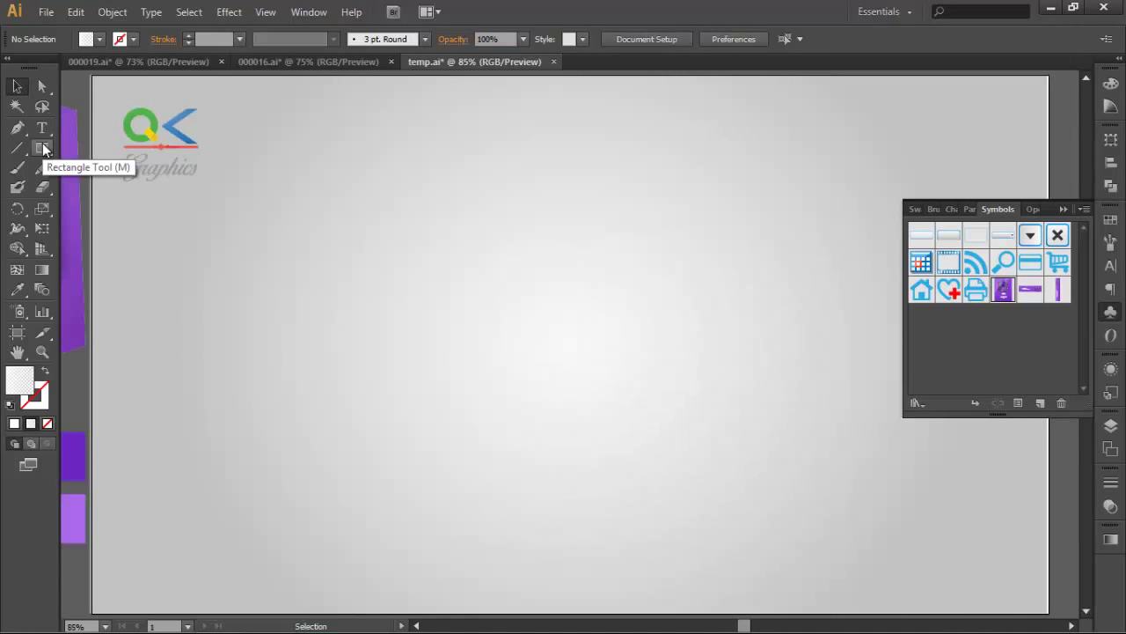
click(40, 150)
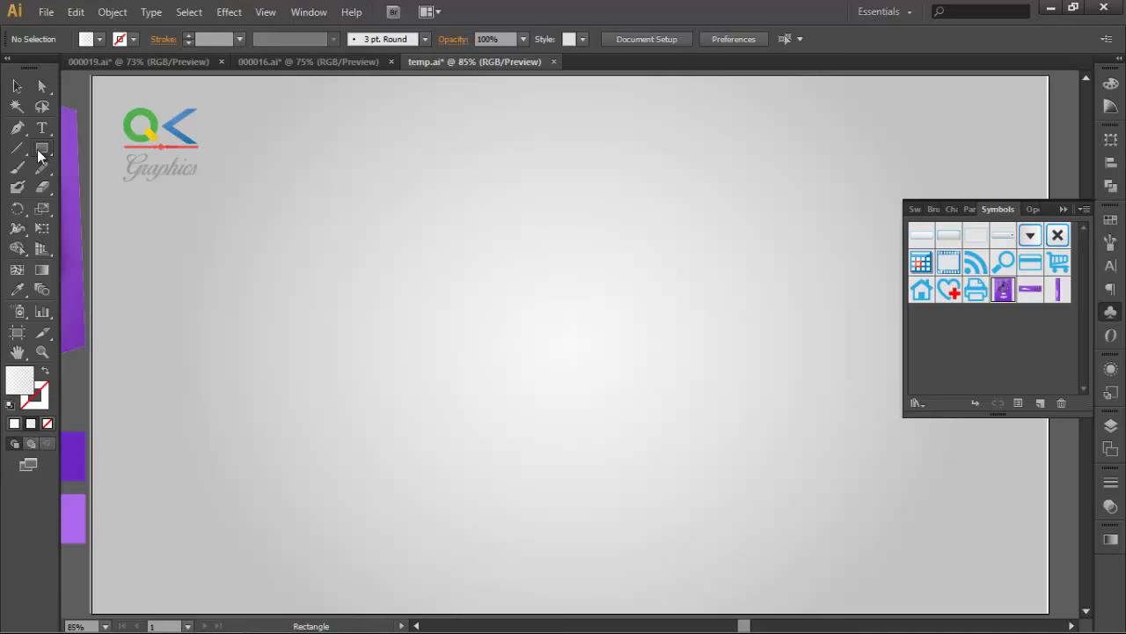
click(419, 205)
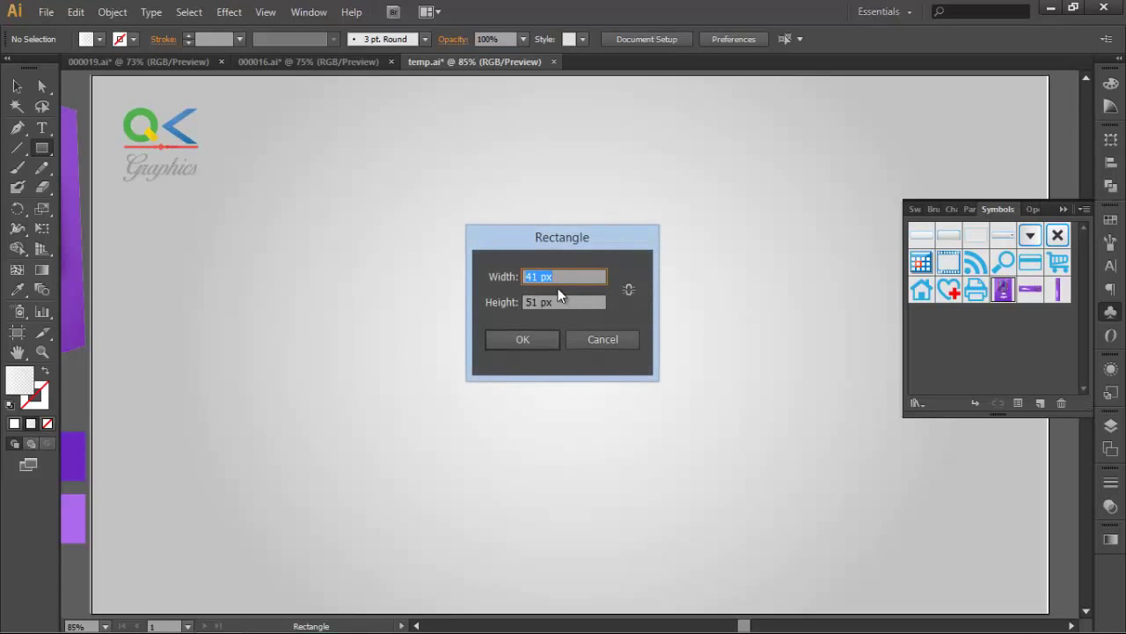
text(3)
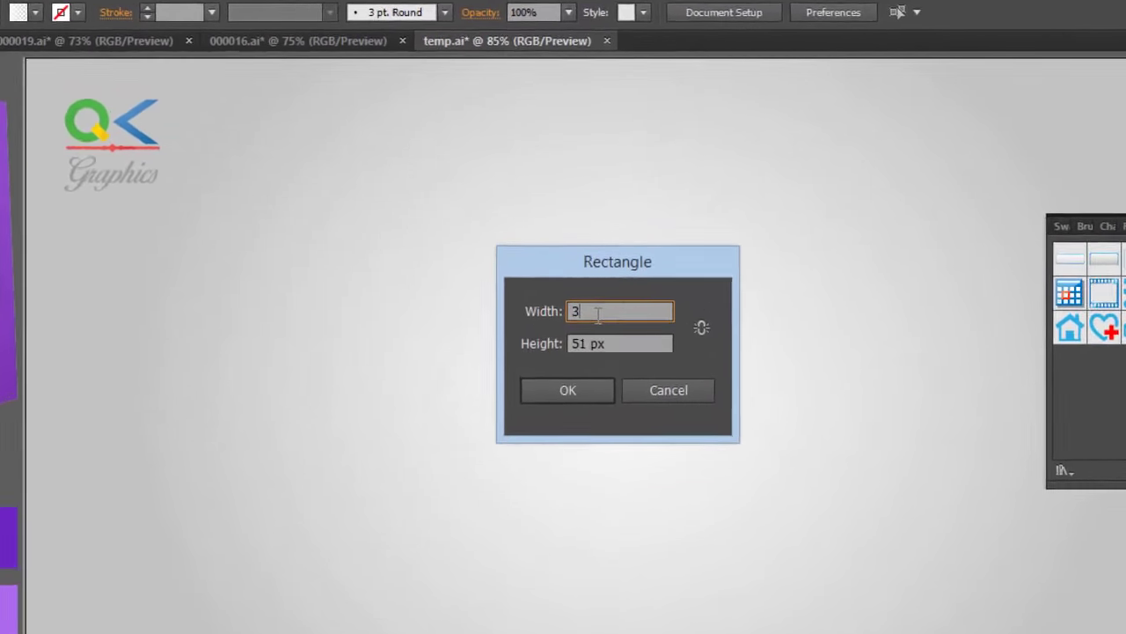
text(00)
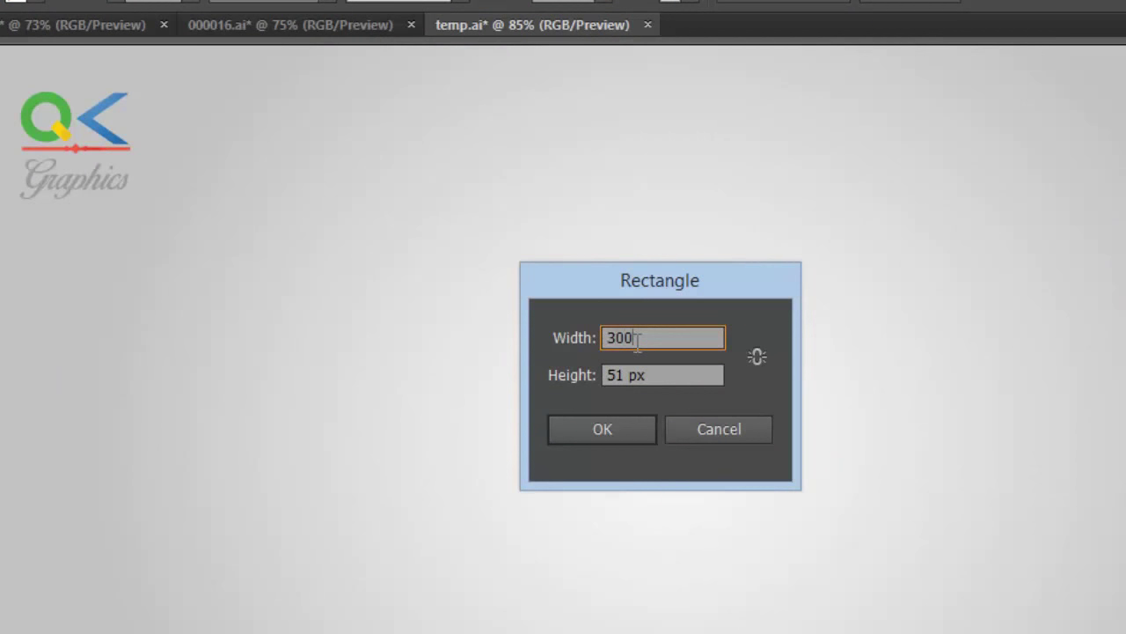
key(Tab)
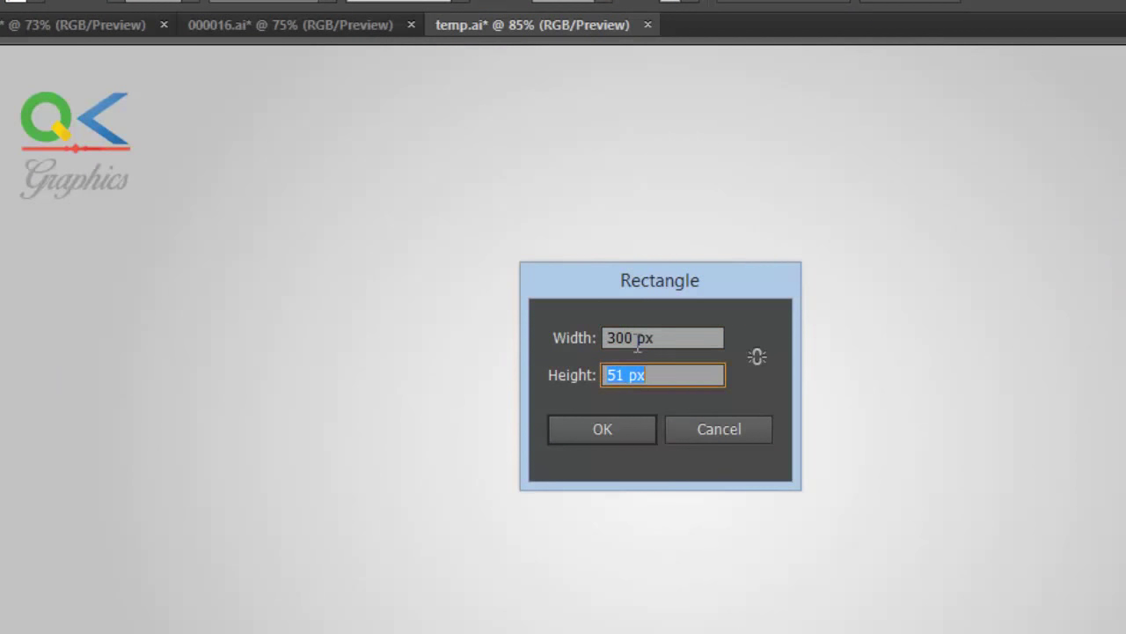
text(400)
key(Return)
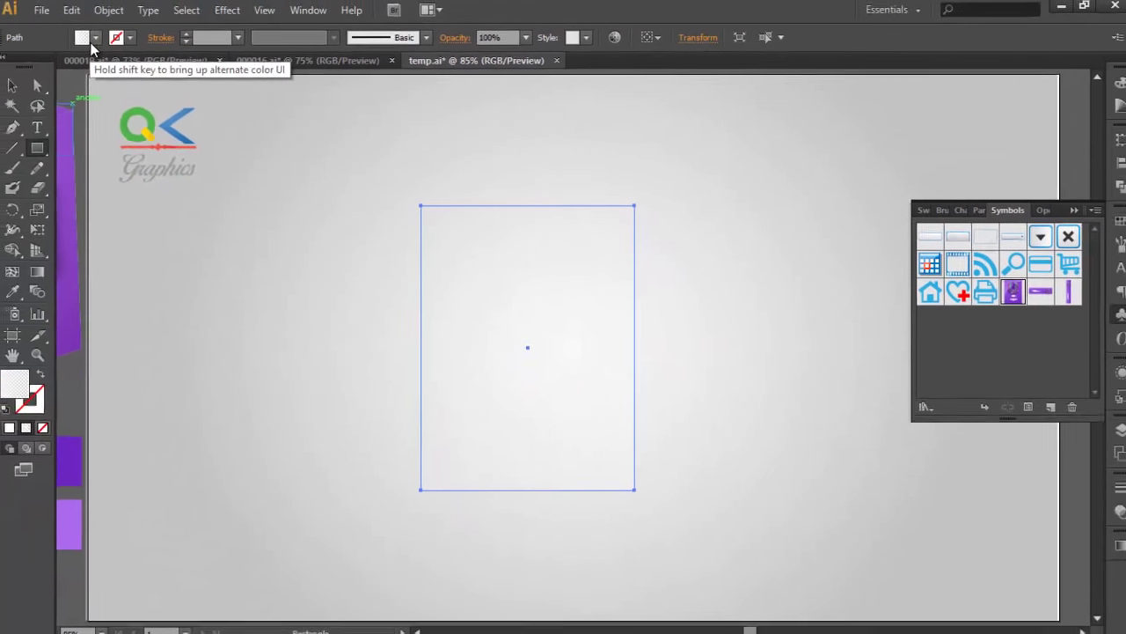
Fill the rectangle dark grey, move it right of centre, and dock the Symbols panel.
click(85, 39)
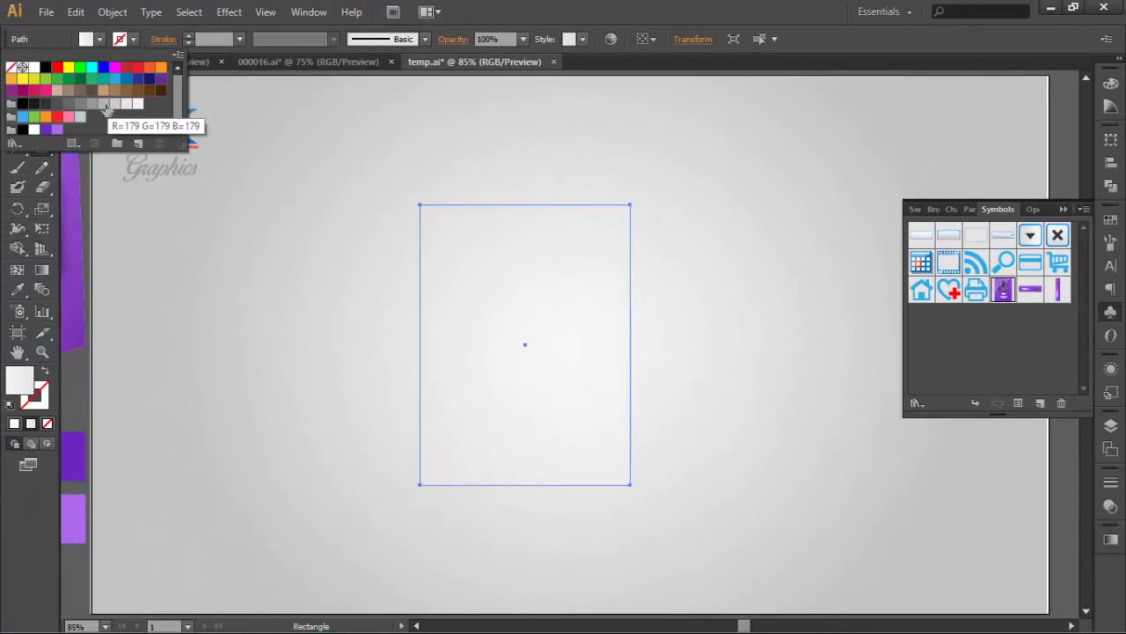
click(115, 104)
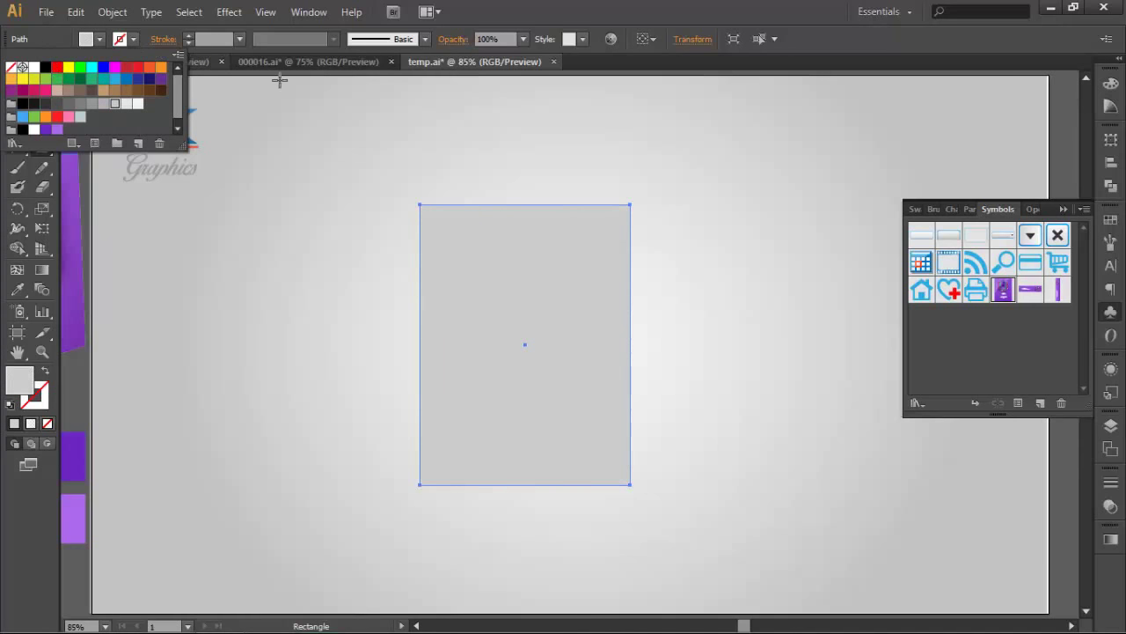
click(103, 104)
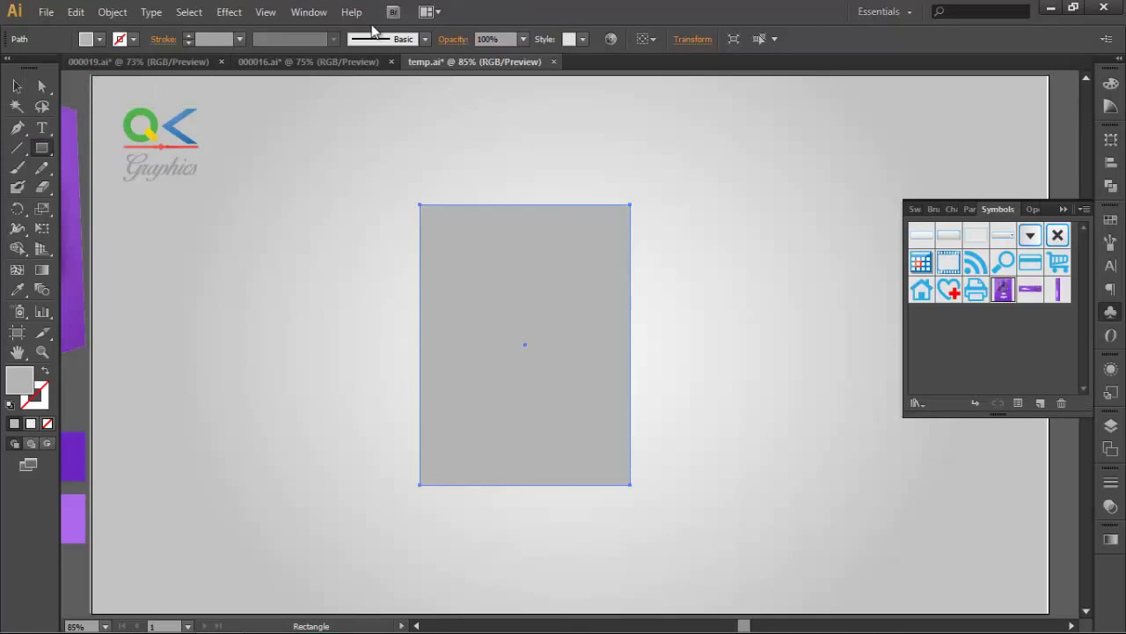
click(18, 87)
mouse_move(576, 295)
mouse_down()
mouse_move(302, 298)
mouse_move(771, 275)
mouse_up()
click(1062, 210)
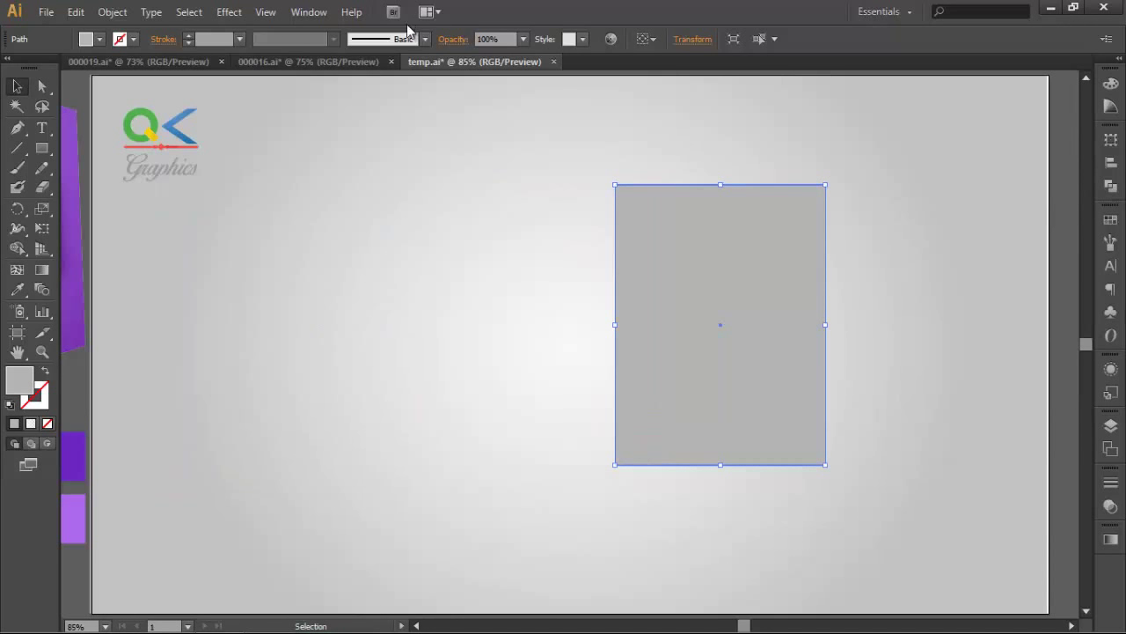
click(227, 12)
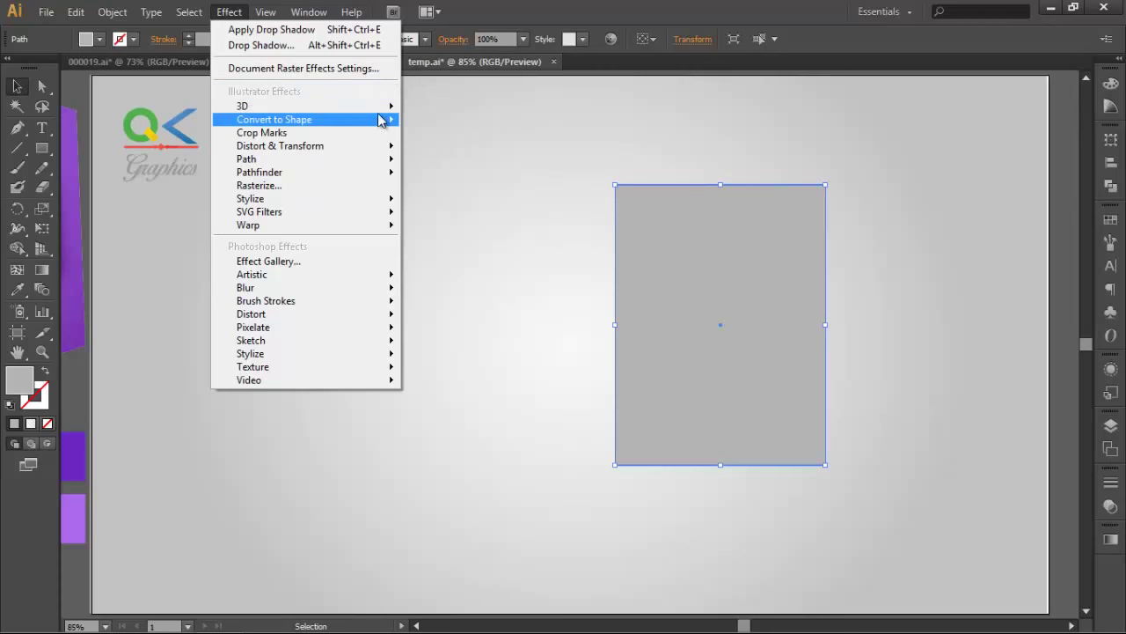
Apply a previewed 3D Extrude & Bevel effect to the grey rectangle.
mouse_move(273, 119)
click(472, 109)
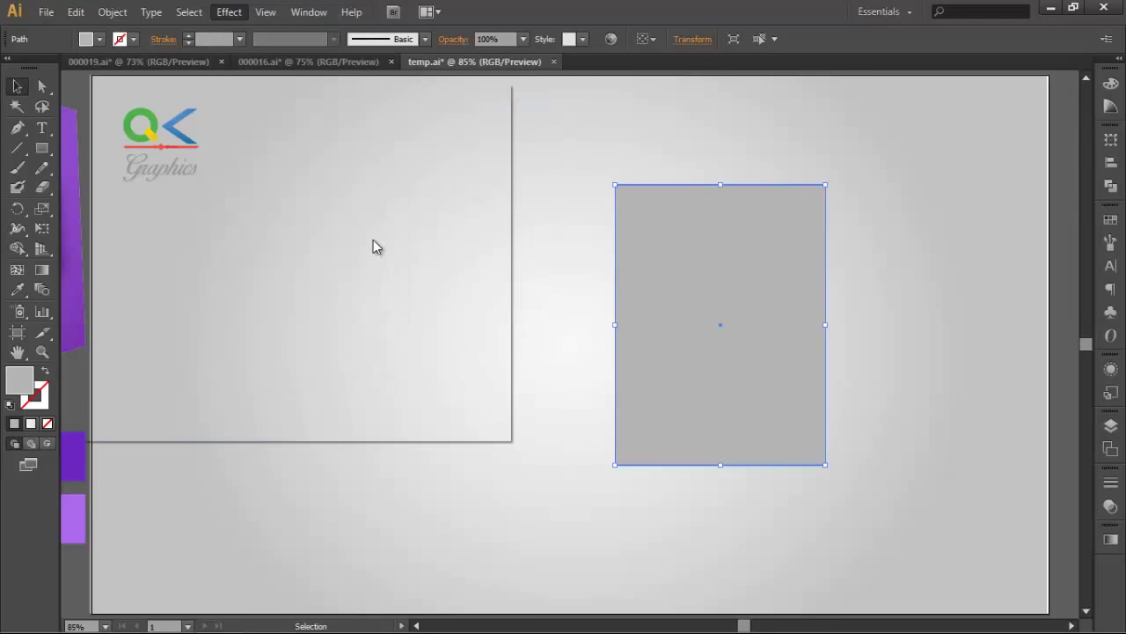
drag(281, 102, 323, 110)
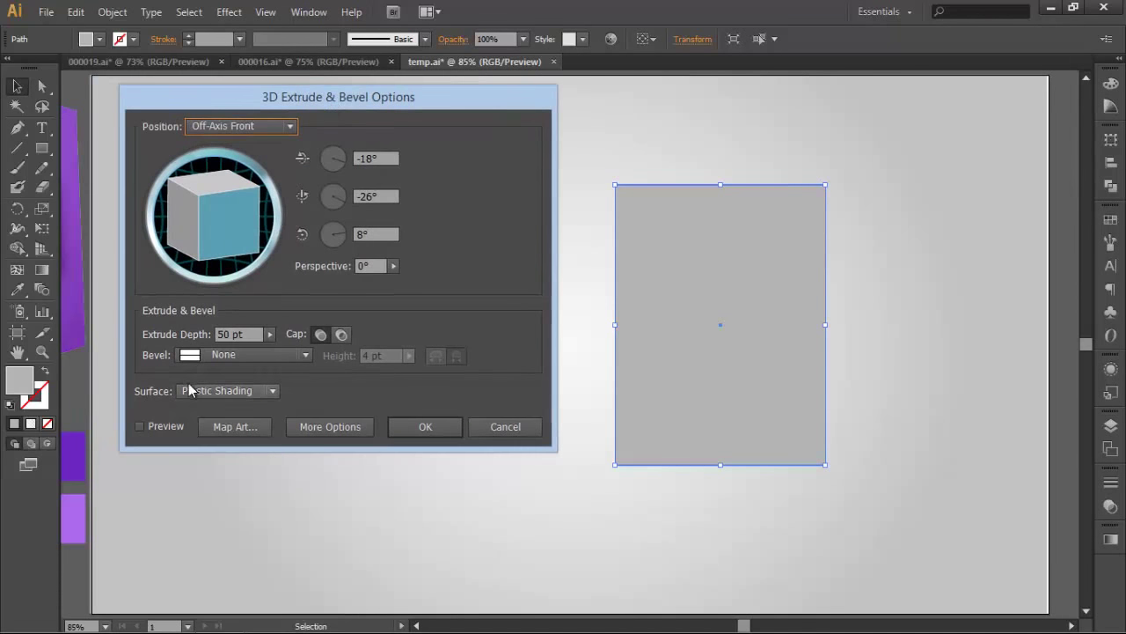
click(140, 426)
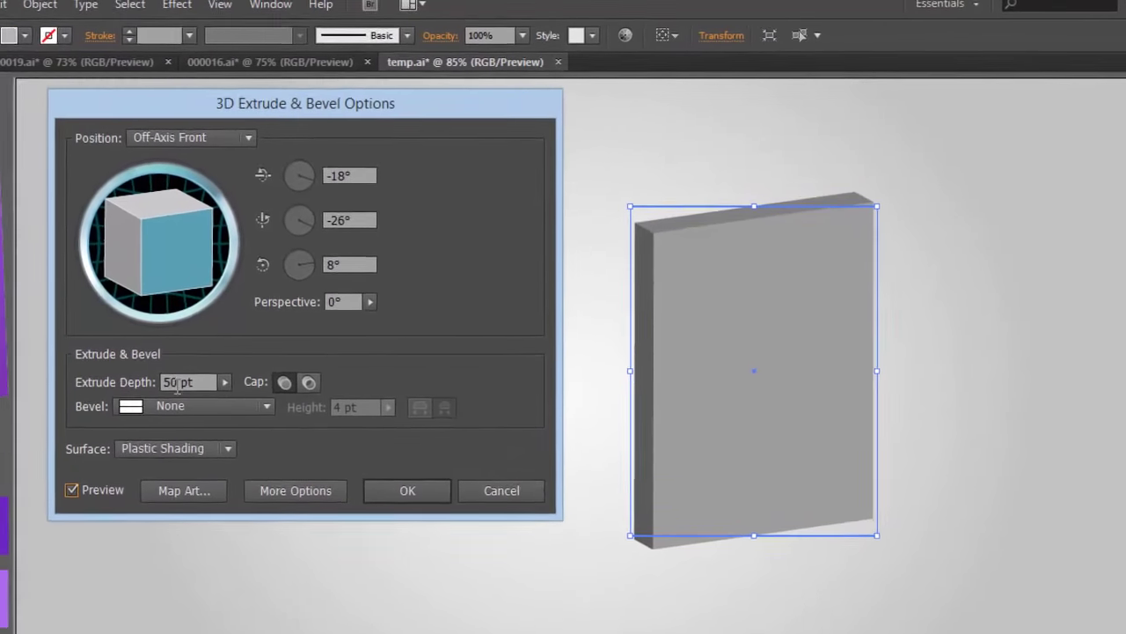
double_click(194, 352)
text(30)
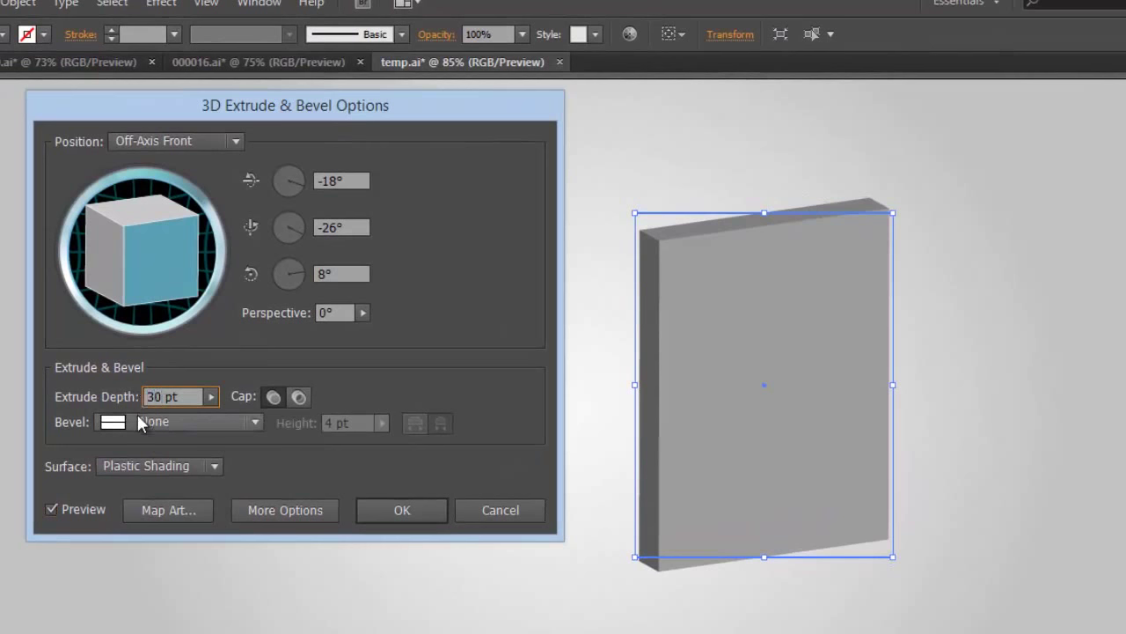
key(Tab)
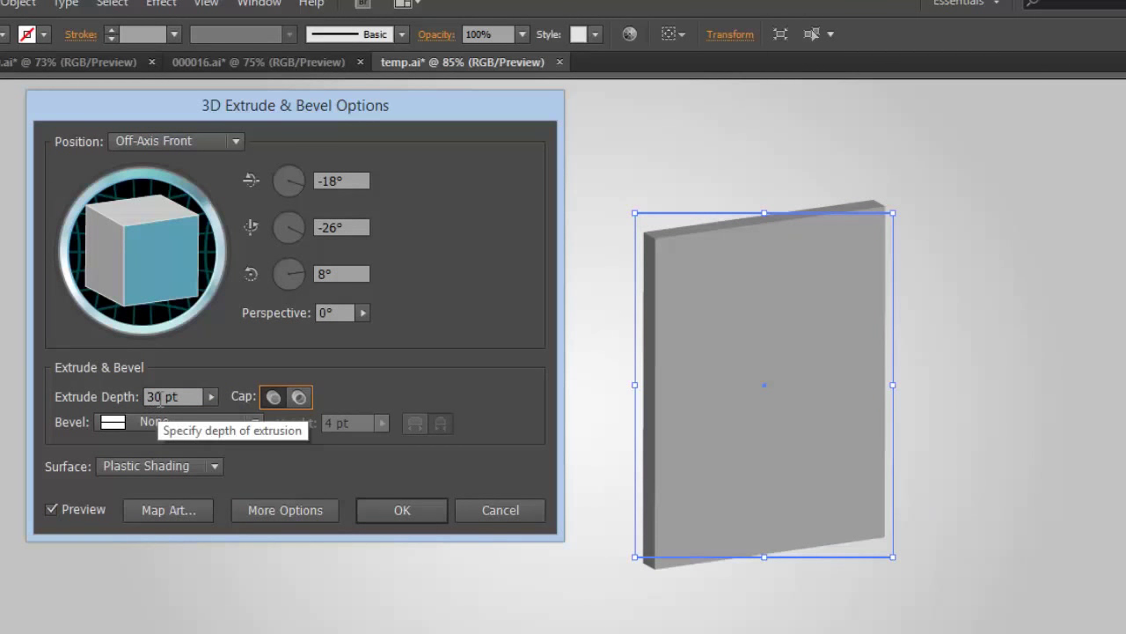
Set the extrude depth to 50 pt and rotate the slab to about -35°, -36°, 25°.
key(shift+Tab)
text(100)
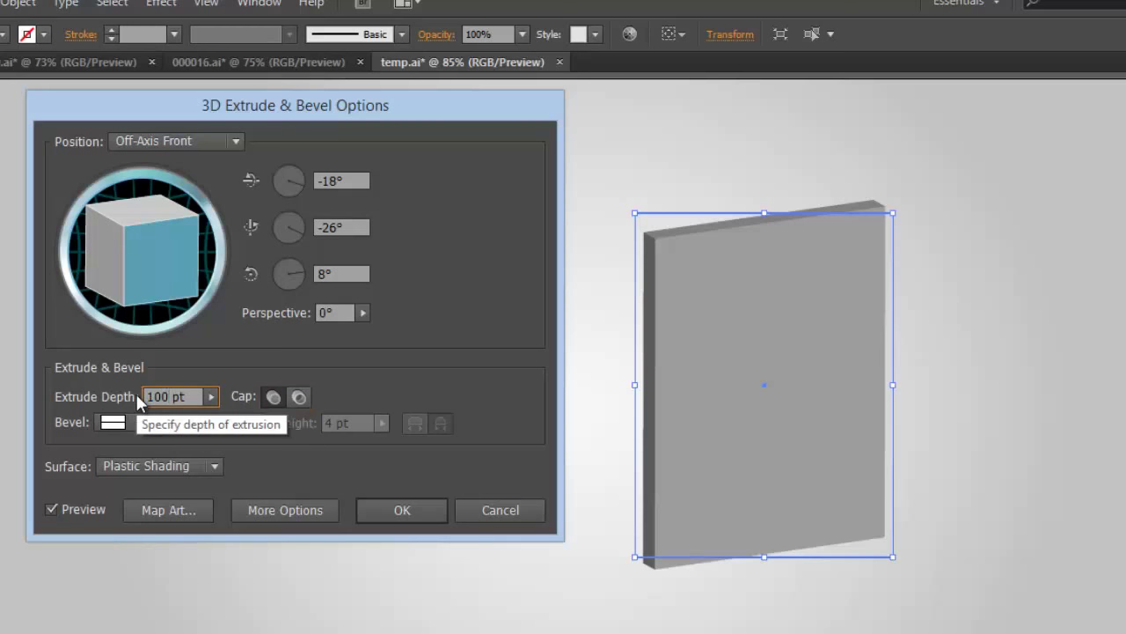
key(Tab)
key(shift+Tab)
text(50)
key(Tab)
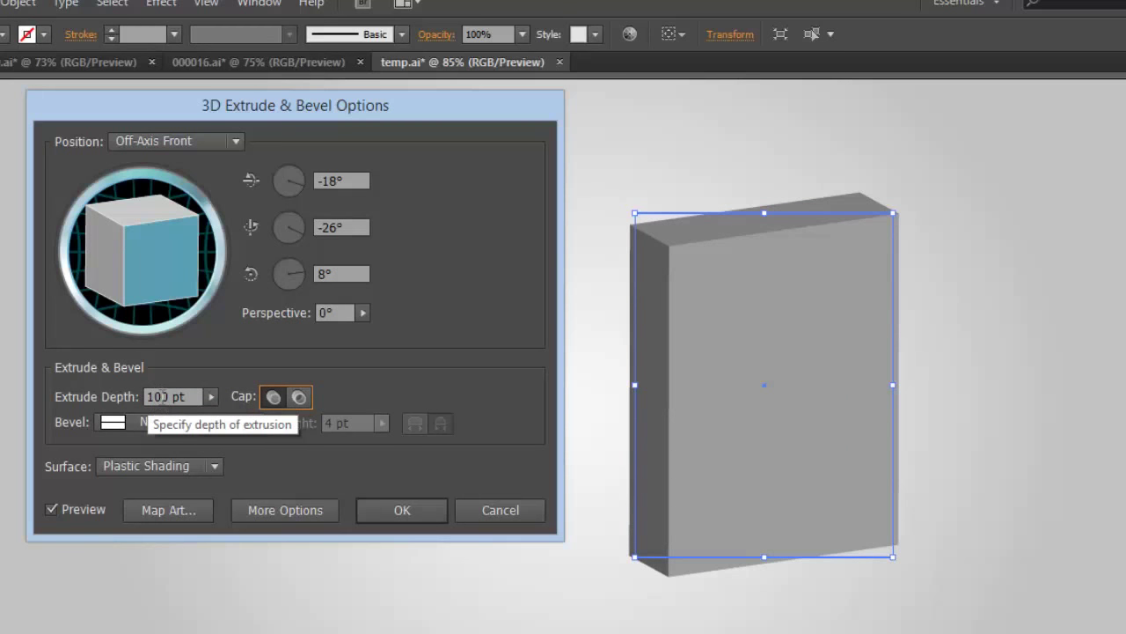
key(shift+Tab)
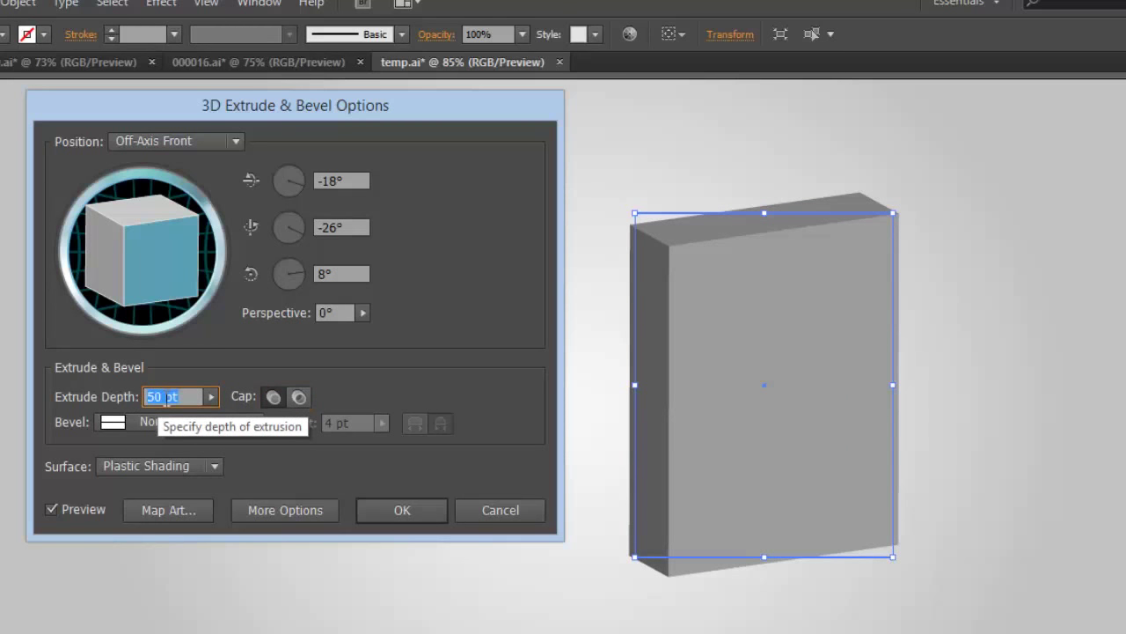
key(Tab)
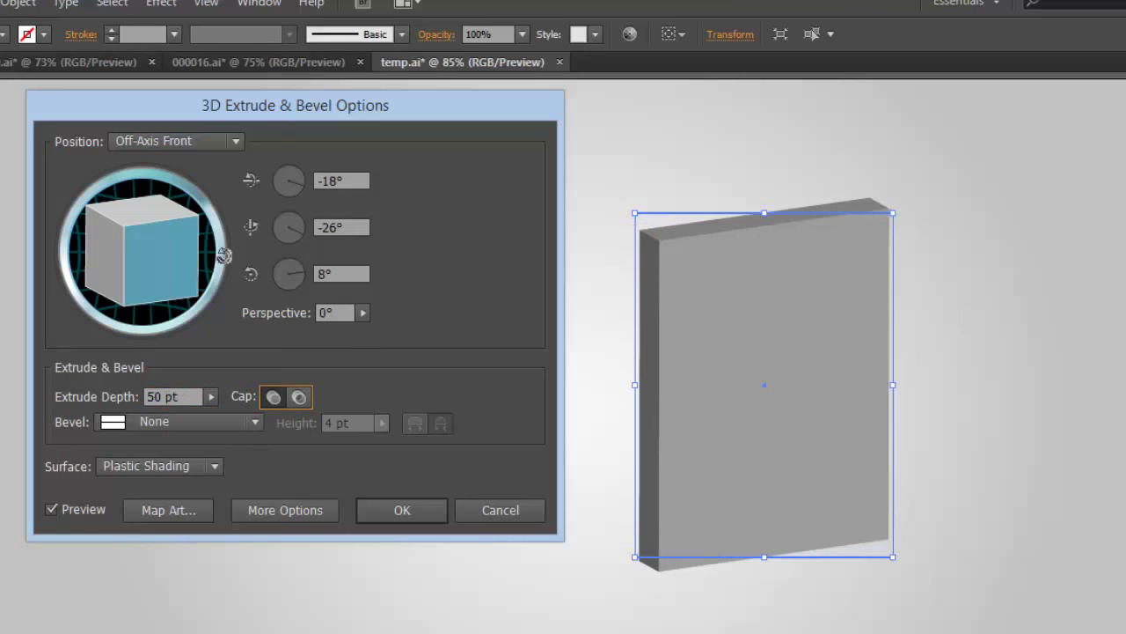
mouse_move(138, 249)
mouse_down()
mouse_move(151, 248)
mouse_move(122, 220)
mouse_move(159, 251)
mouse_up()
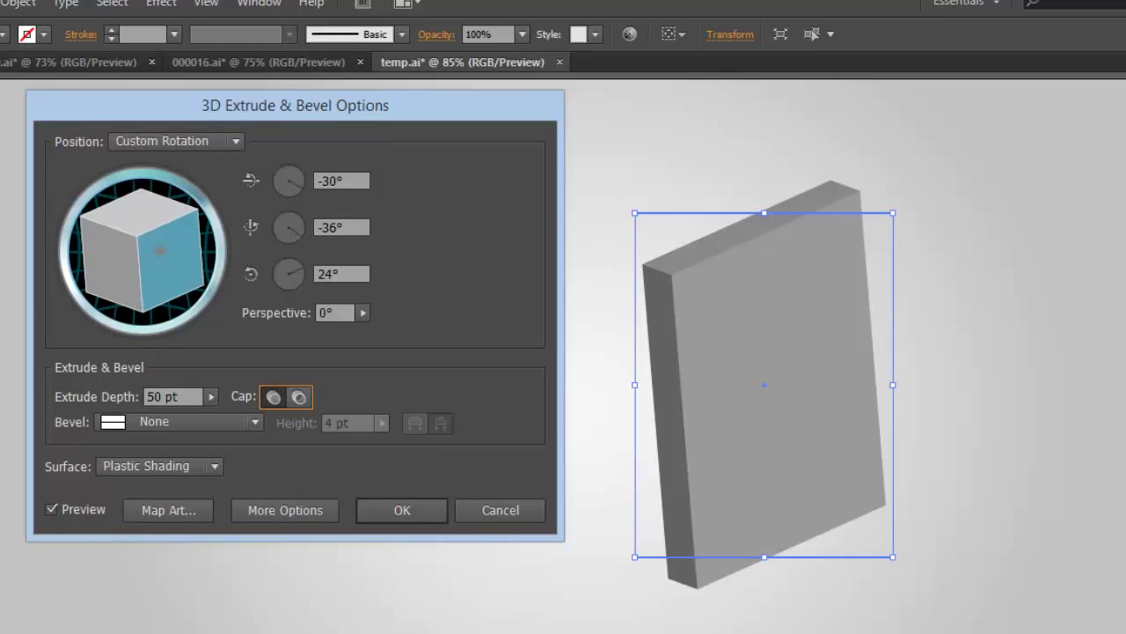
drag(161, 253, 159, 258)
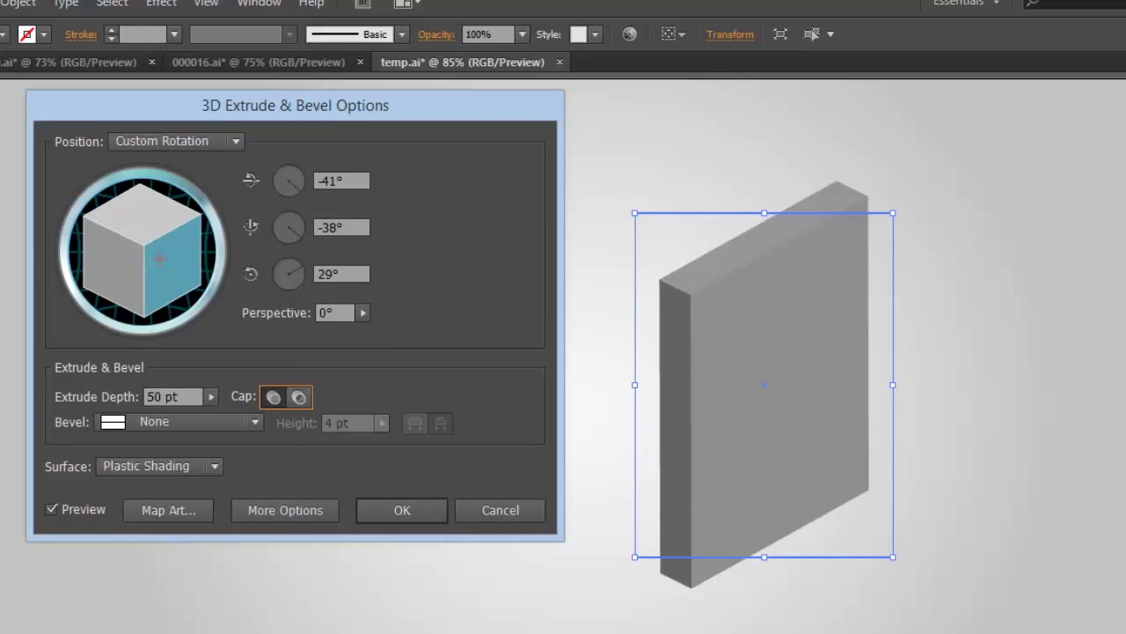
drag(159, 257, 162, 250)
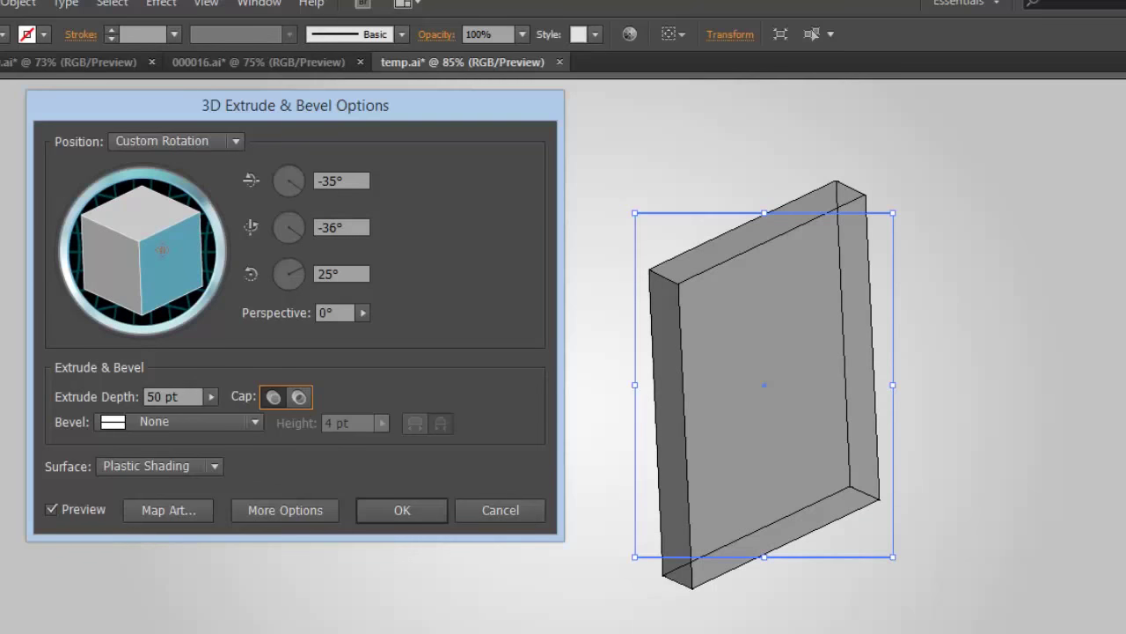
In Map Art, map the 'top' symbol onto the slab's top surface.
click(165, 511)
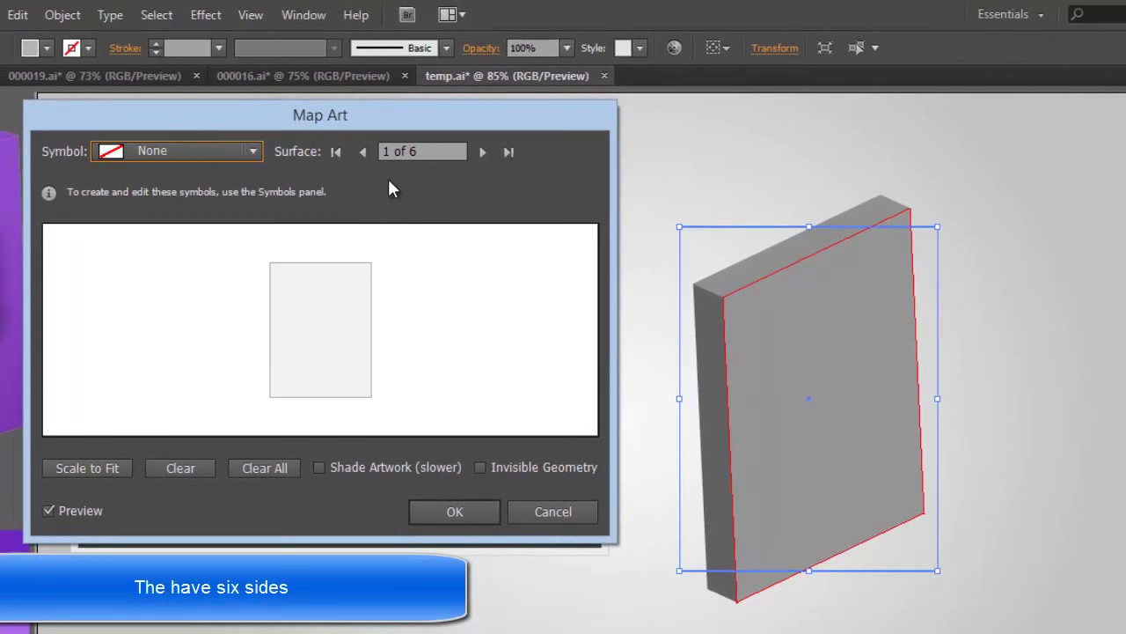
click(364, 152)
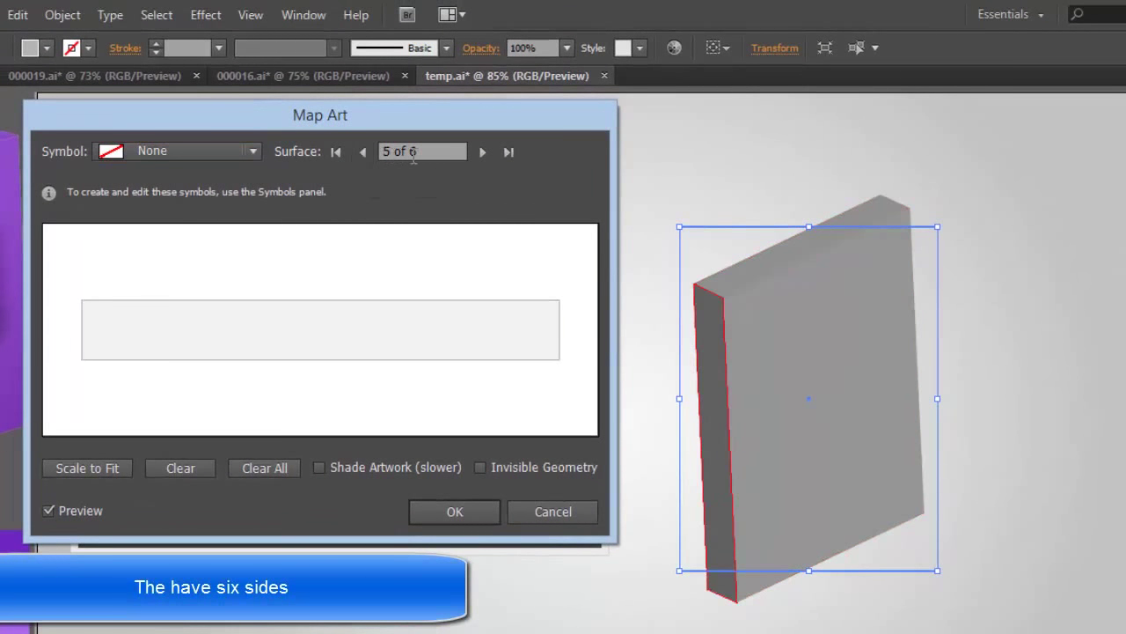
click(482, 153)
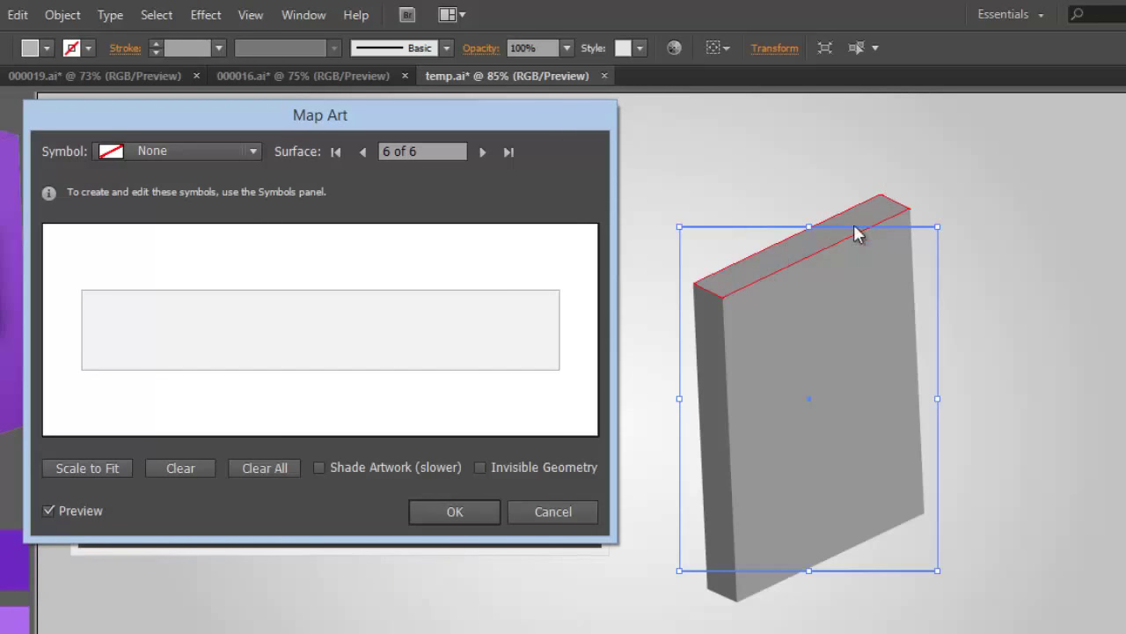
click(248, 155)
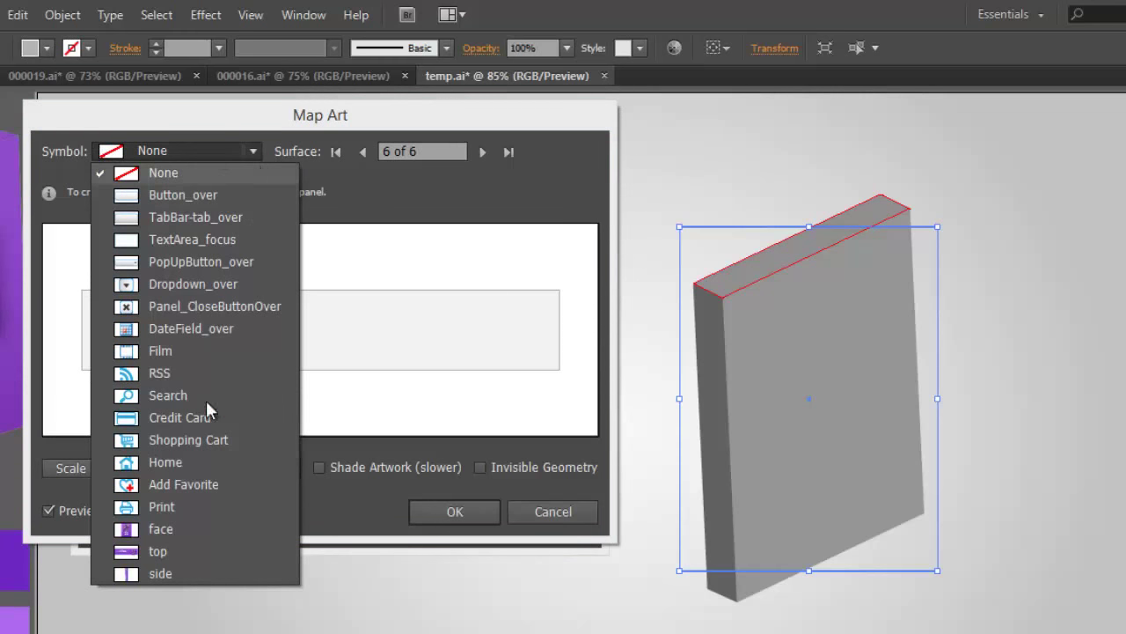
click(139, 553)
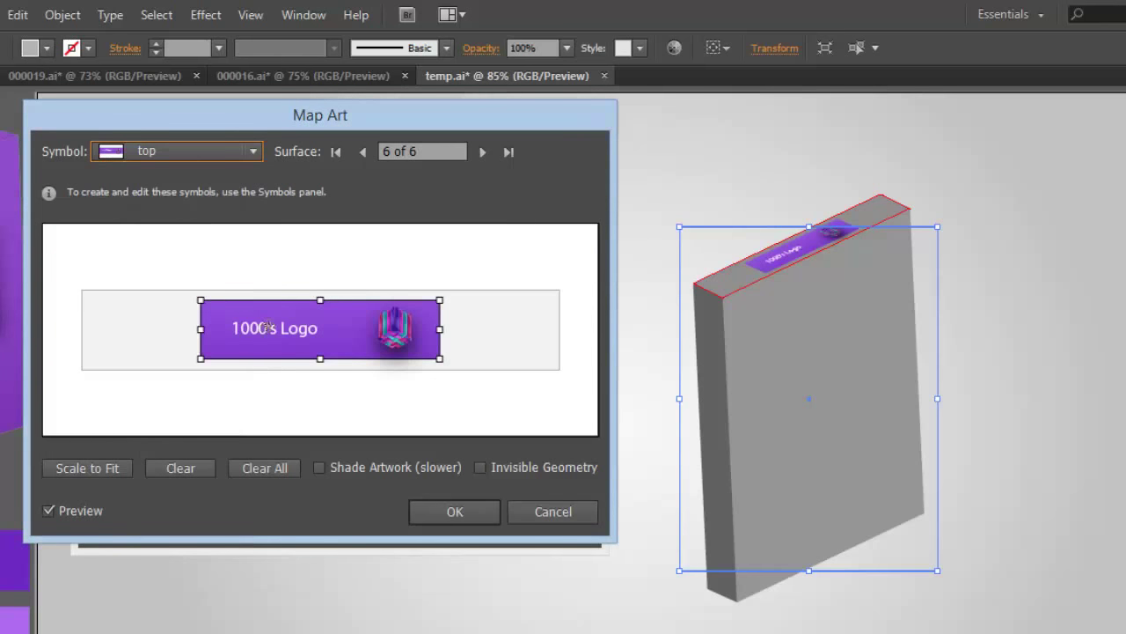
Move and stretch the 'top' logo art to cover the whole top face.
drag(268, 325, 152, 315)
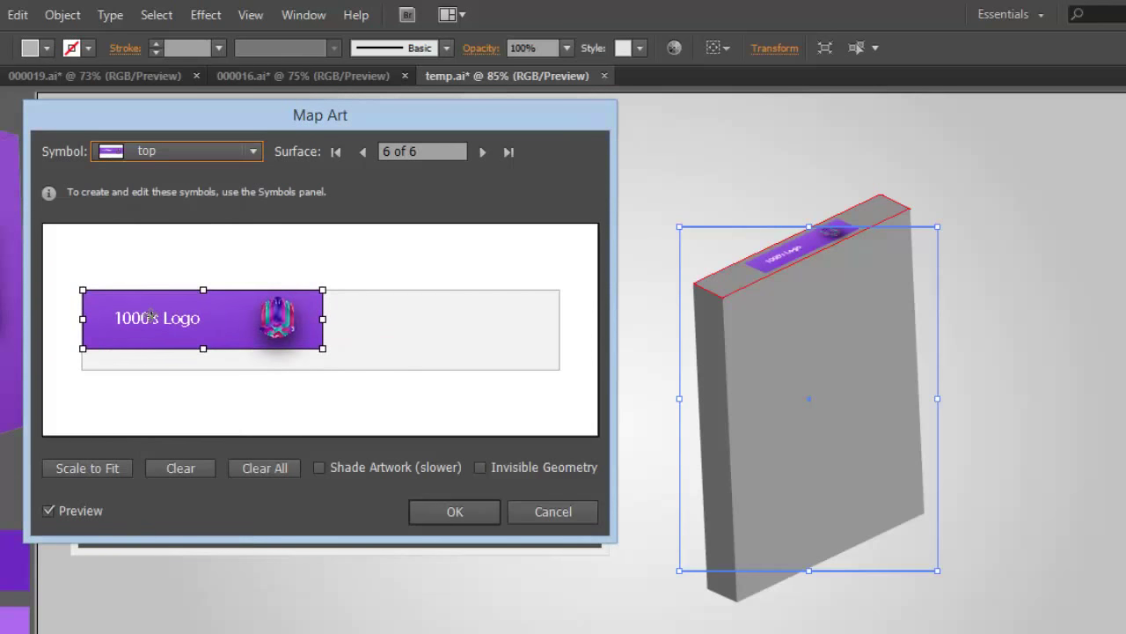
drag(324, 349, 561, 369)
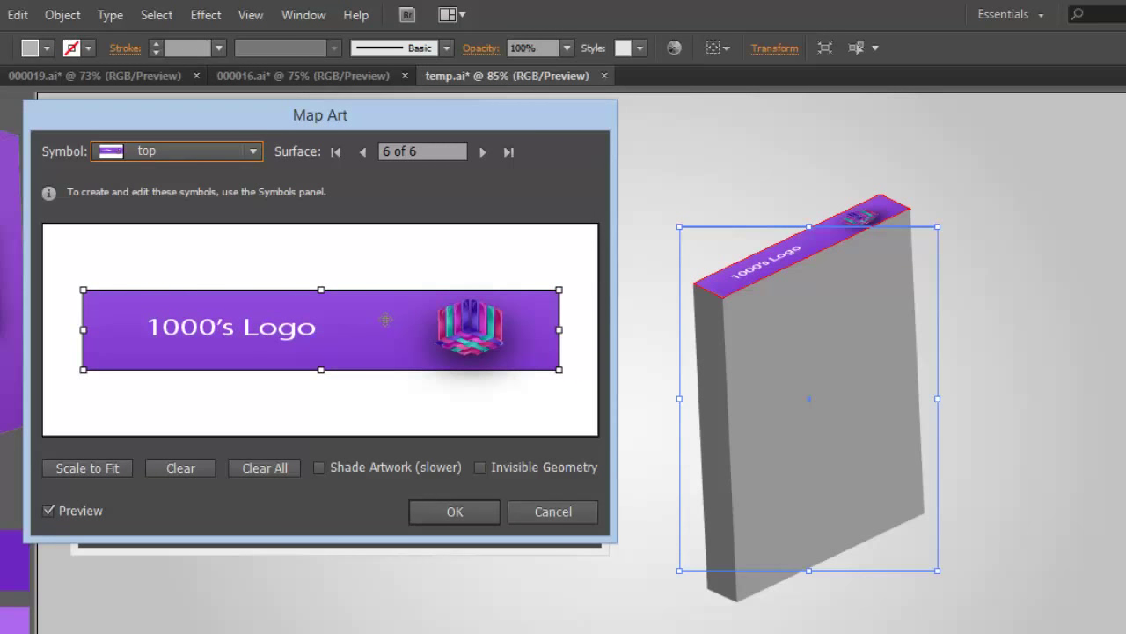
drag(79, 288, 75, 285)
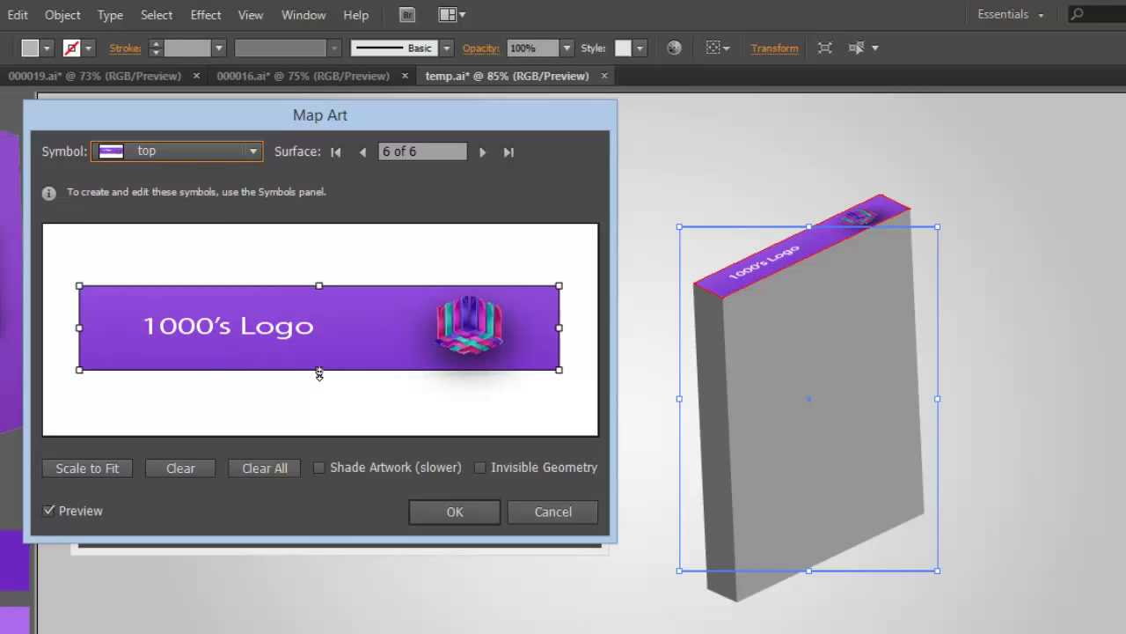
drag(319, 372, 320, 377)
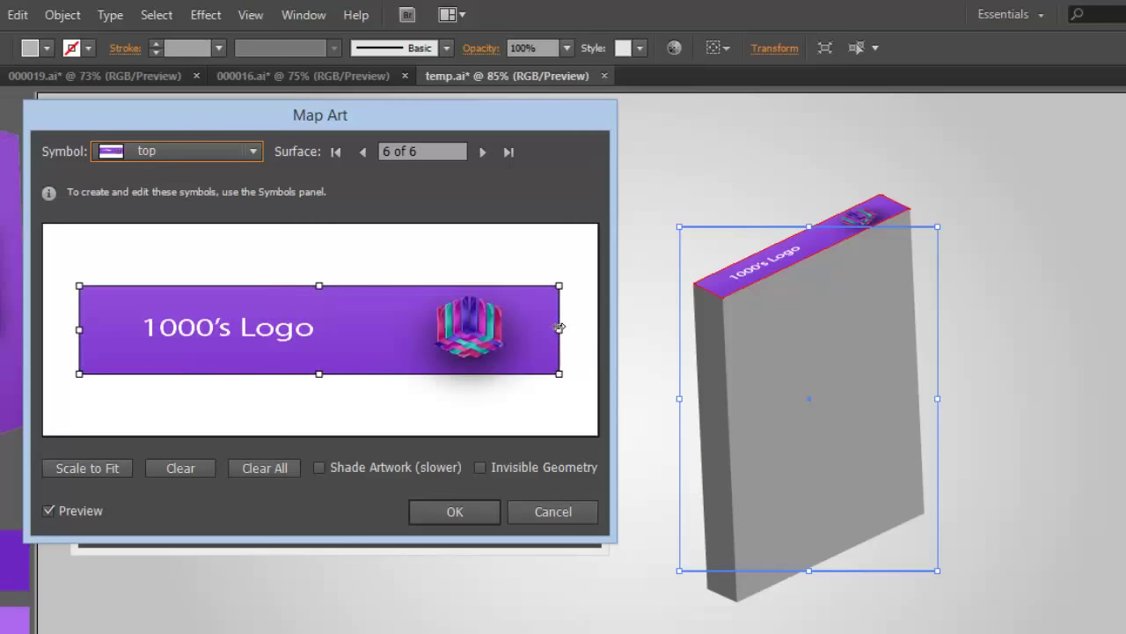
drag(559, 327, 564, 327)
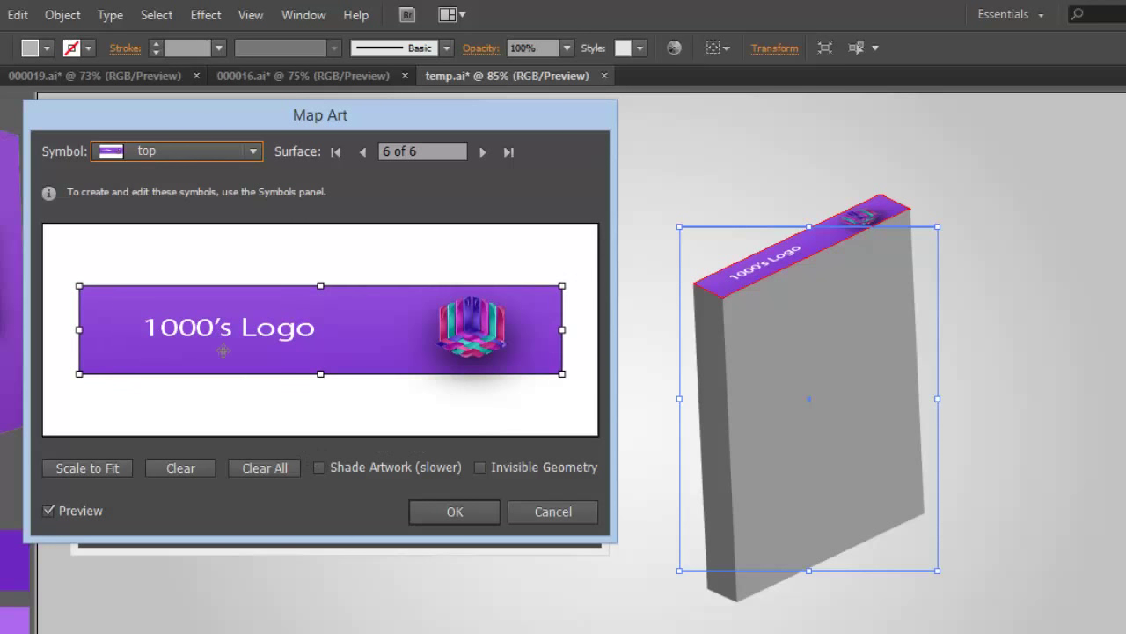
click(480, 153)
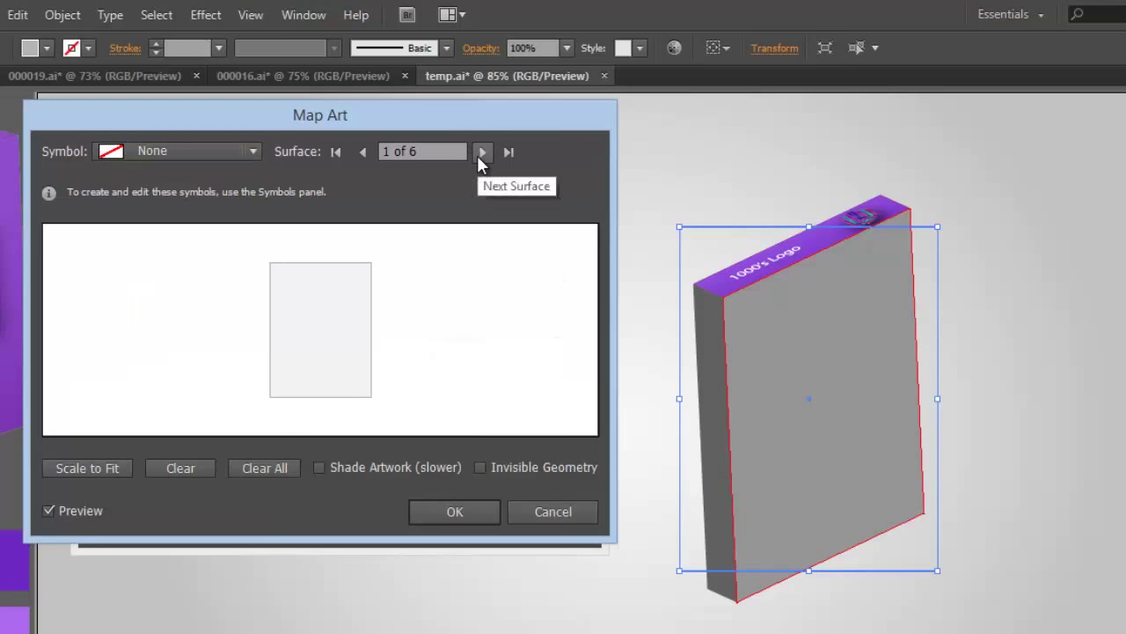
Map the 'side' symbol onto surface 5, rotating and stretching it full-length across the side face.
click(361, 151)
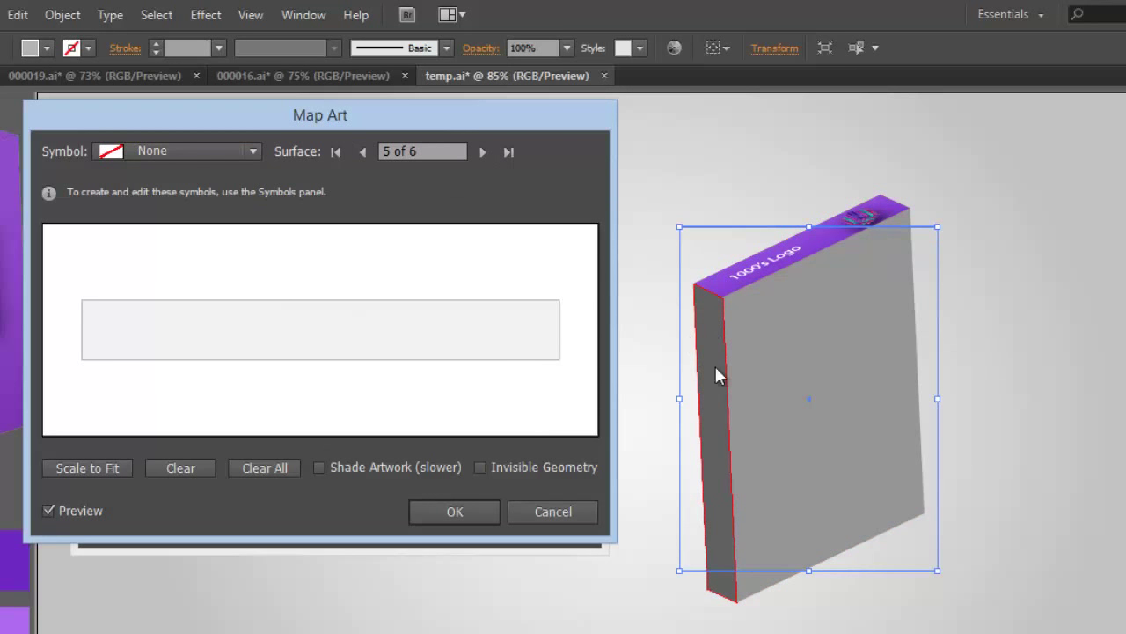
click(255, 151)
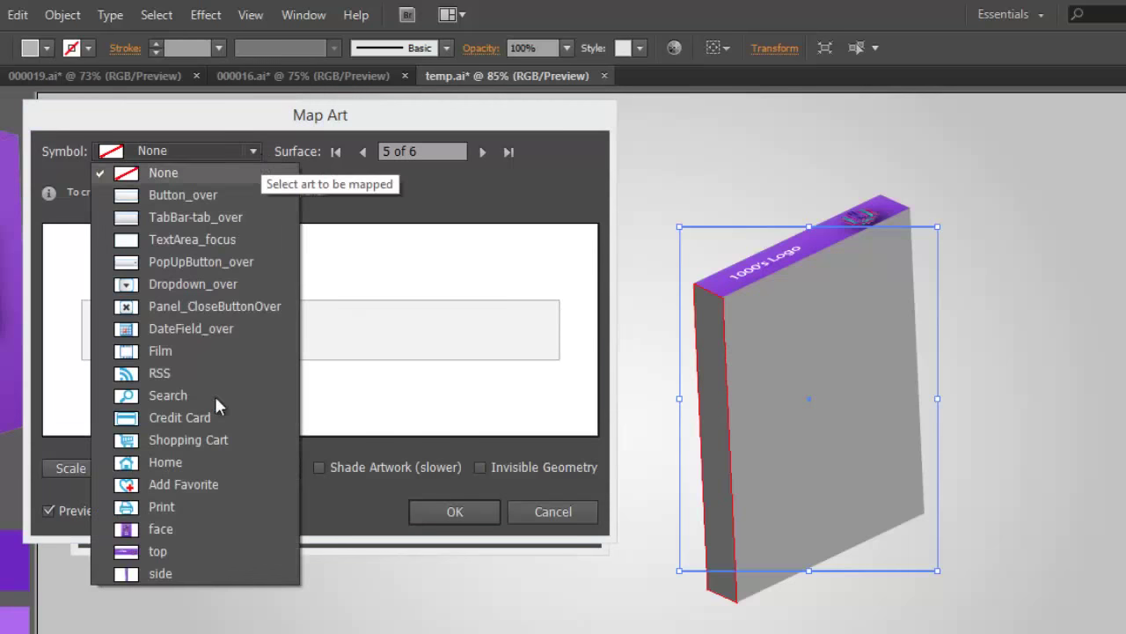
key(Escape)
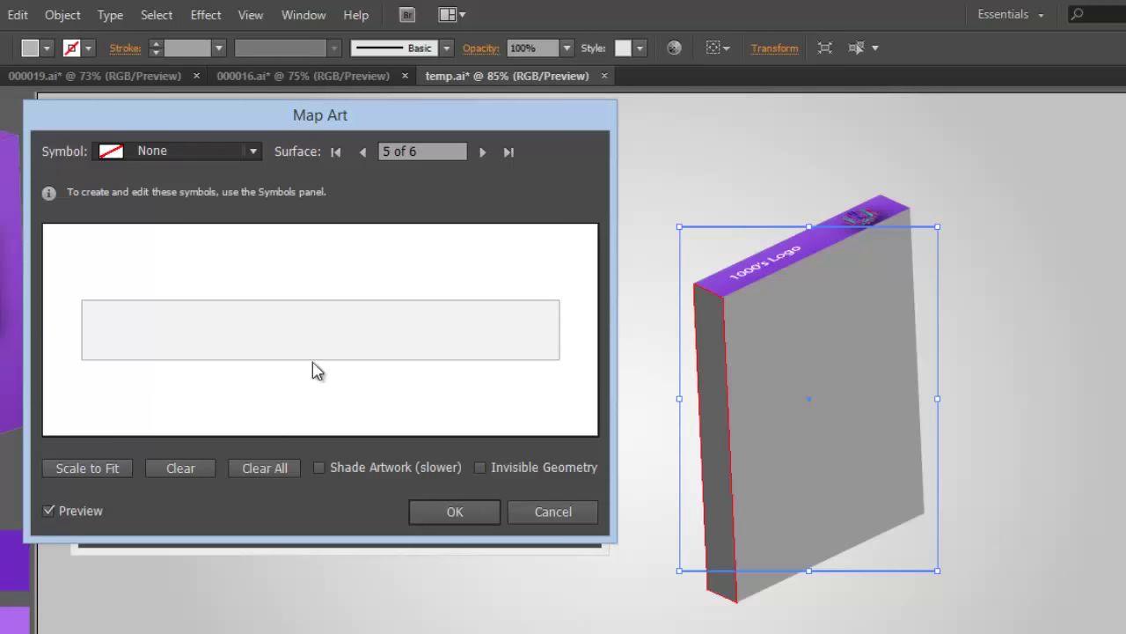
key(Down)
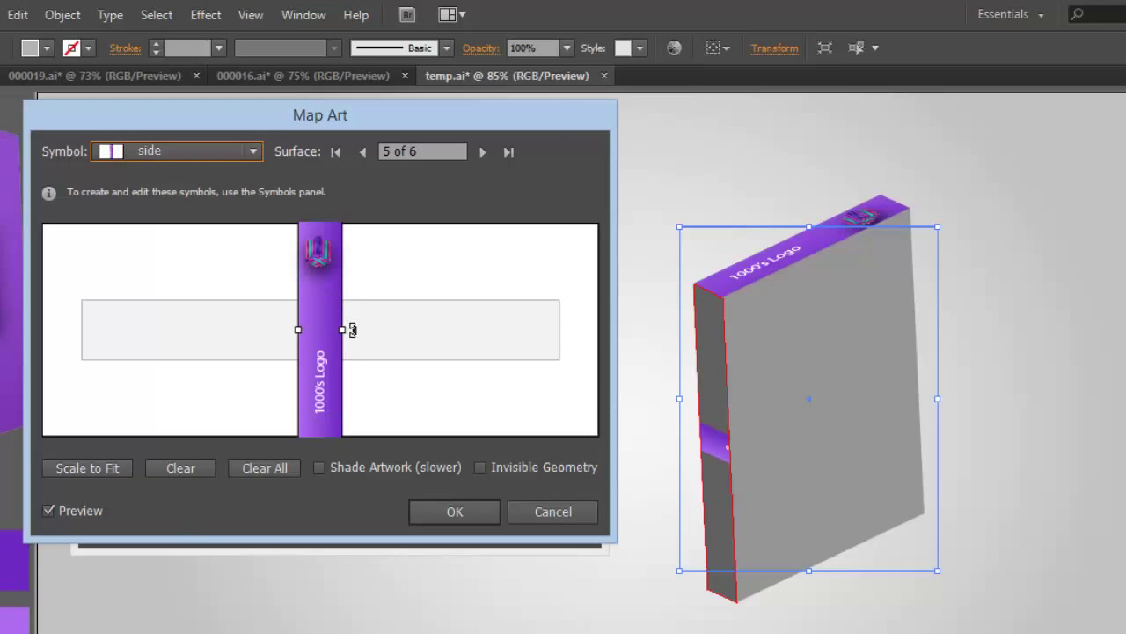
drag(352, 330, 326, 368)
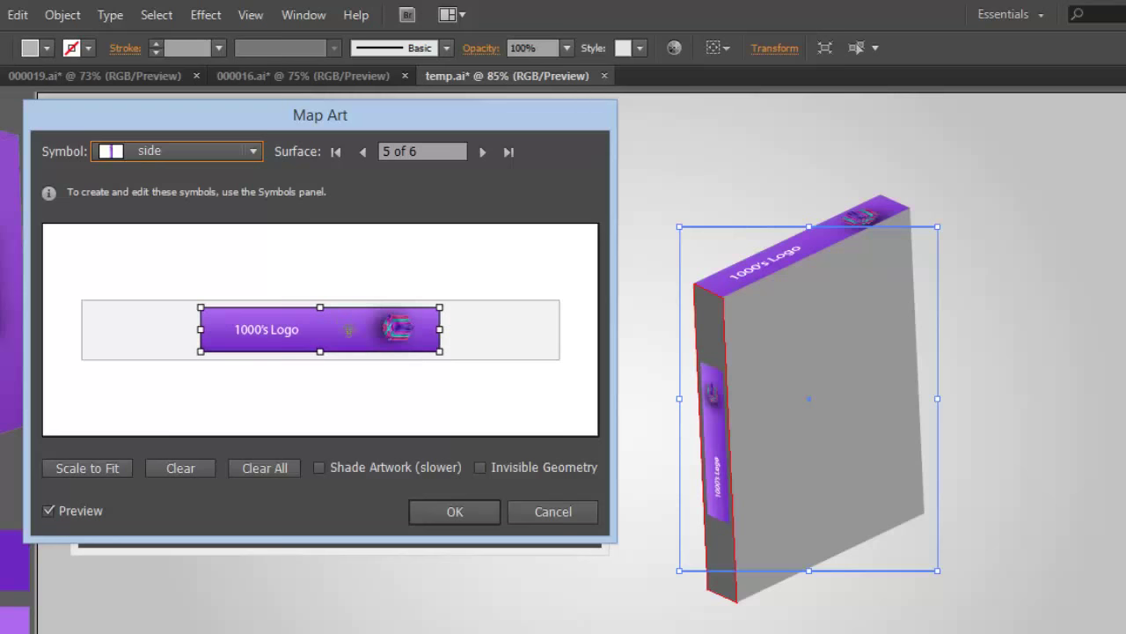
drag(349, 330, 231, 321)
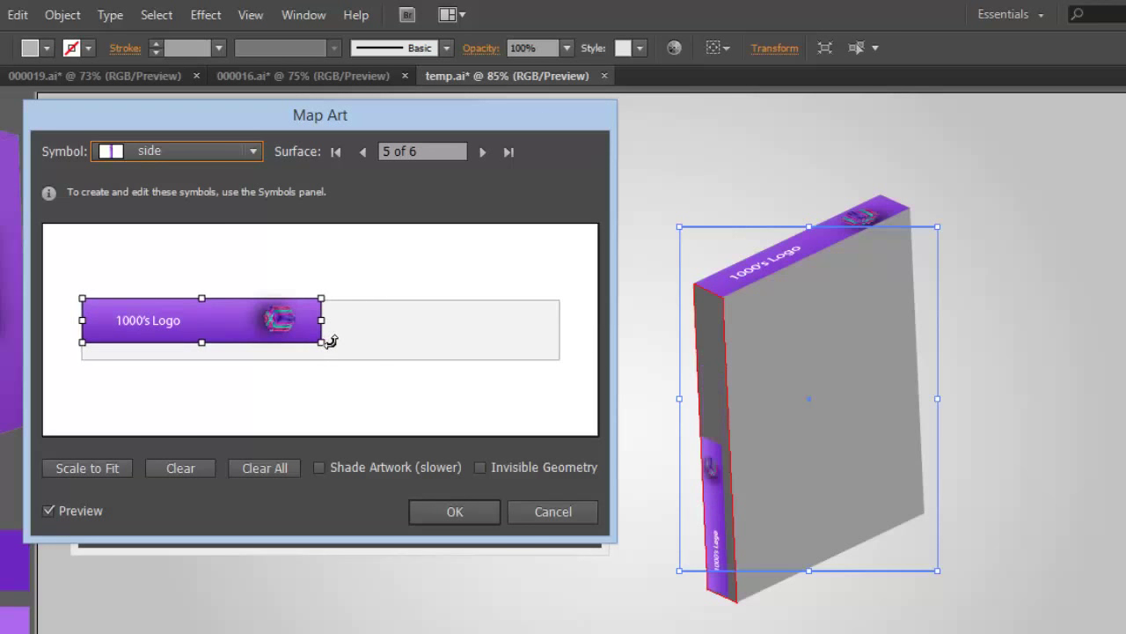
drag(323, 342, 564, 342)
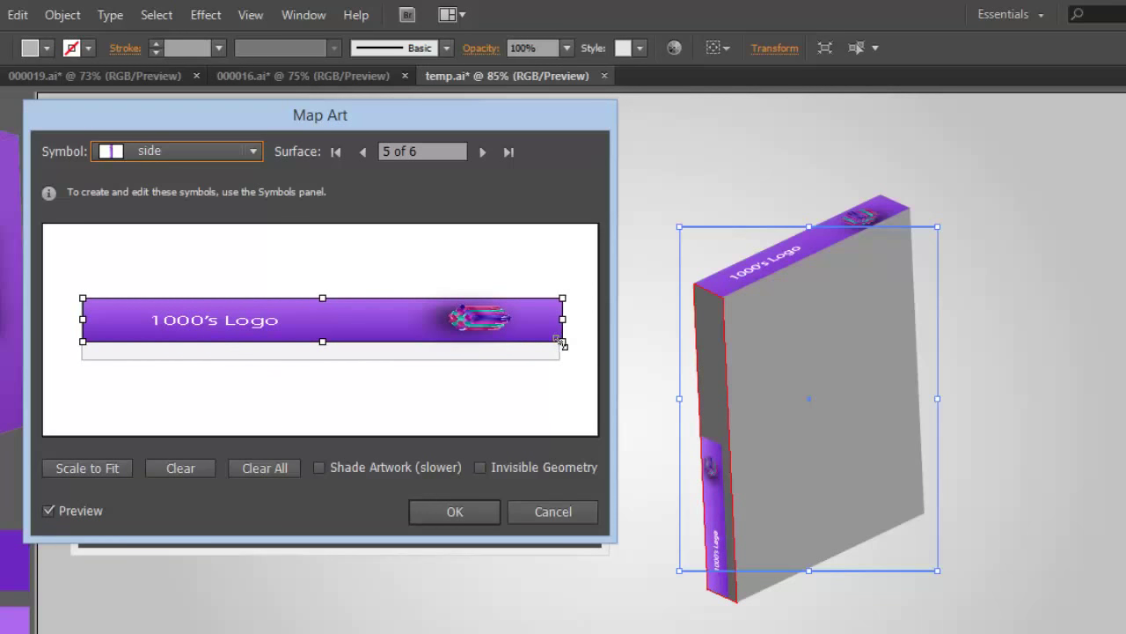
drag(322, 342, 319, 362)
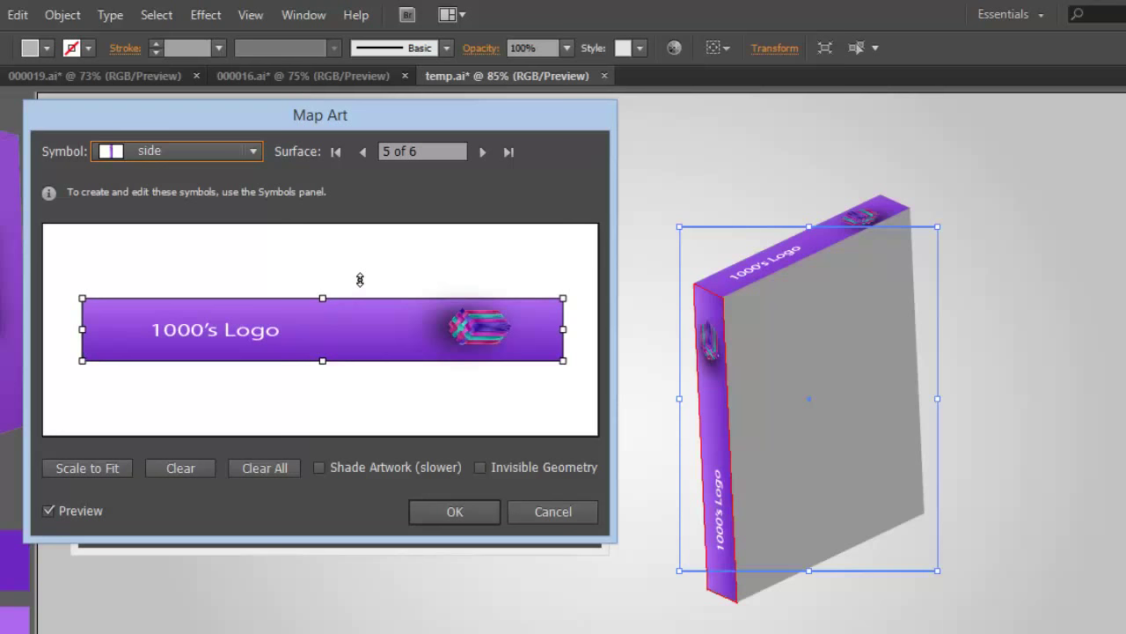
click(482, 152)
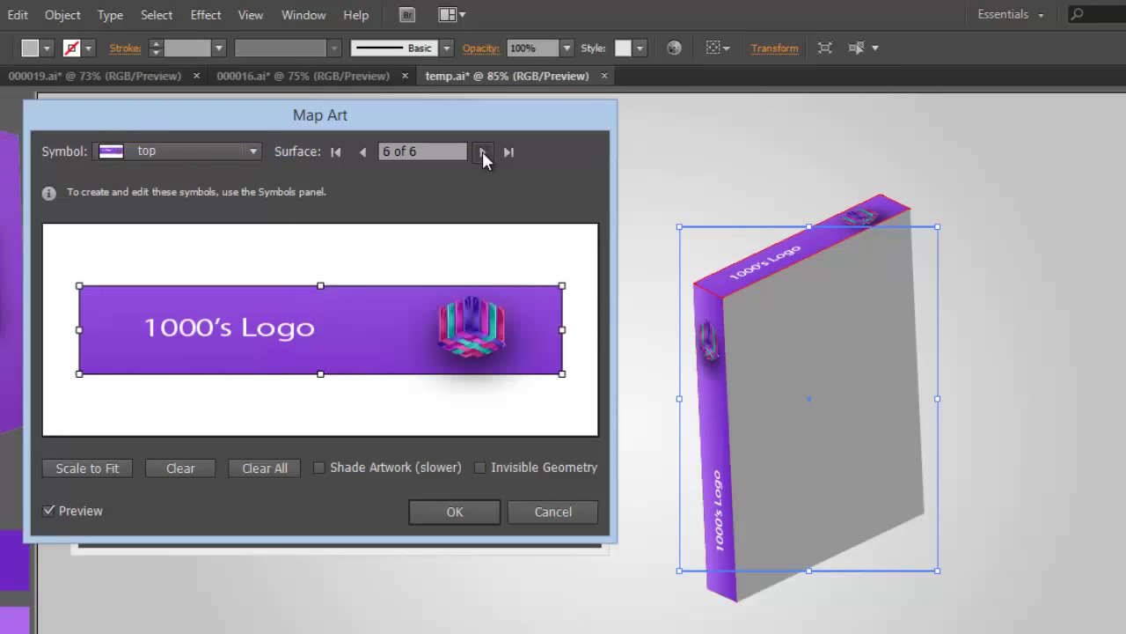
Cycle to surface 1 of 6 and map the 'face' symbol onto it.
click(482, 151)
click(482, 153)
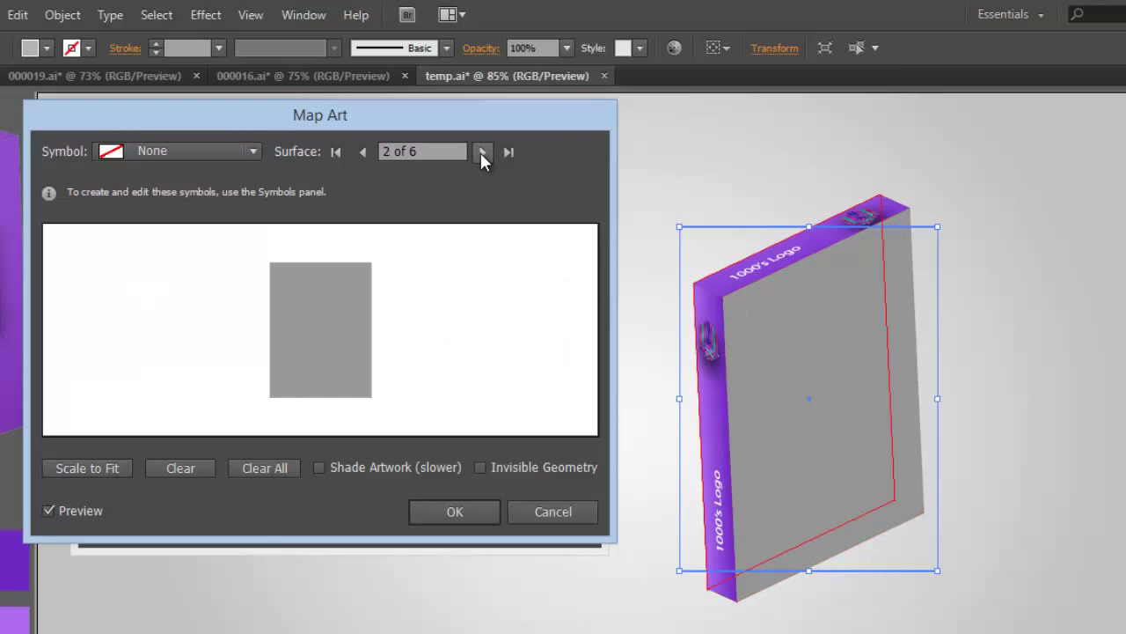
click(481, 152)
click(481, 152)
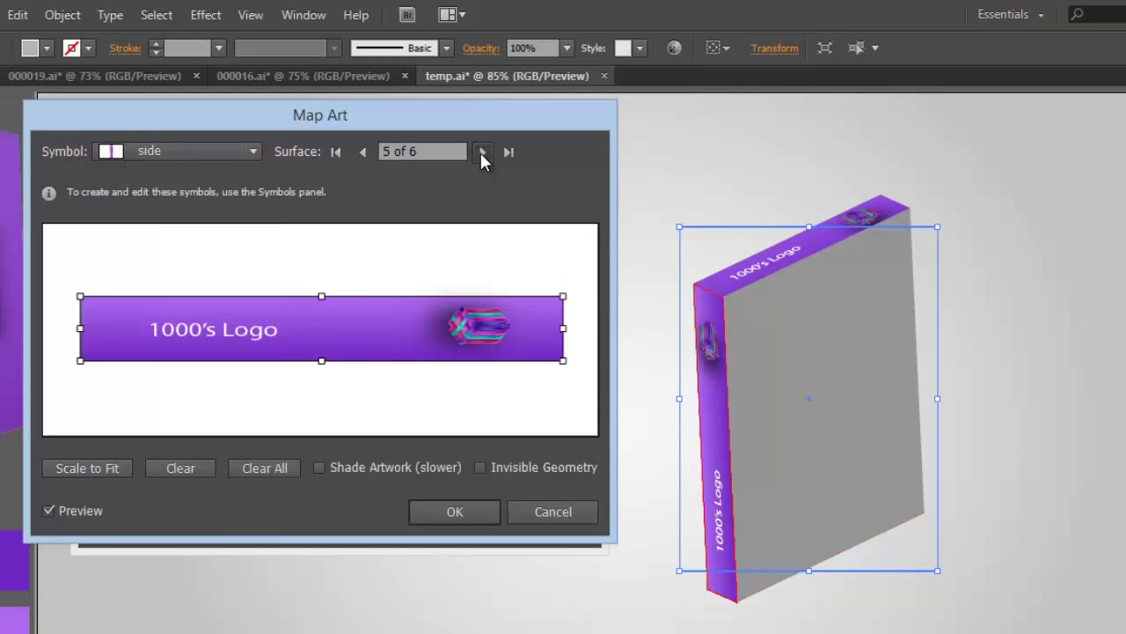
click(481, 152)
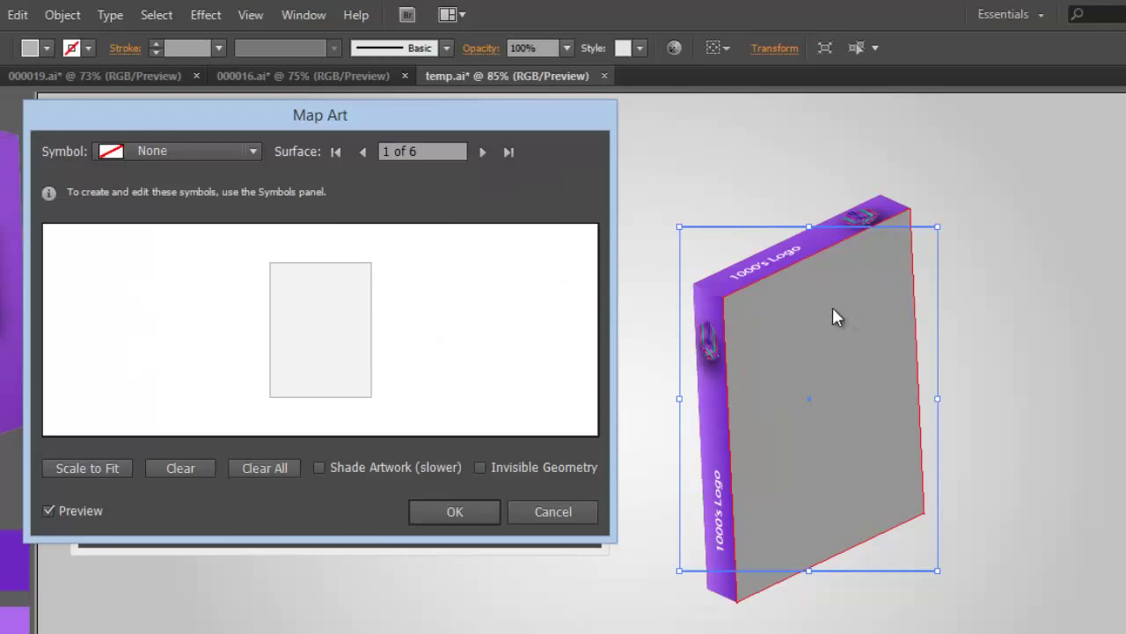
click(250, 153)
click(172, 528)
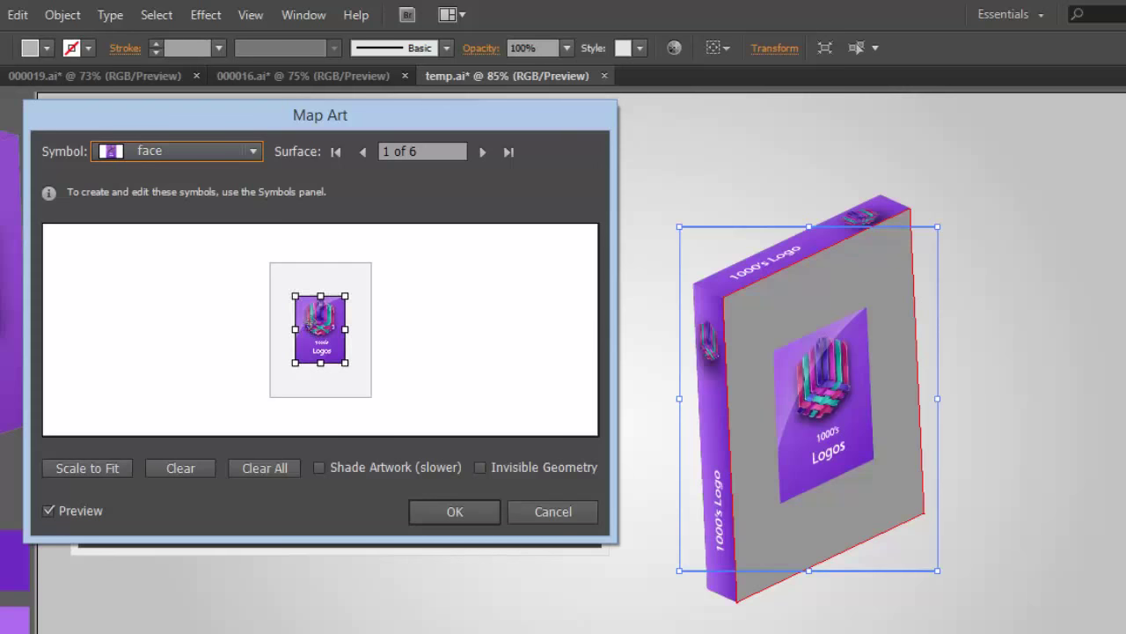
Move and enlarge the 'face' art to fill the entire front surface.
drag(320, 329, 295, 295)
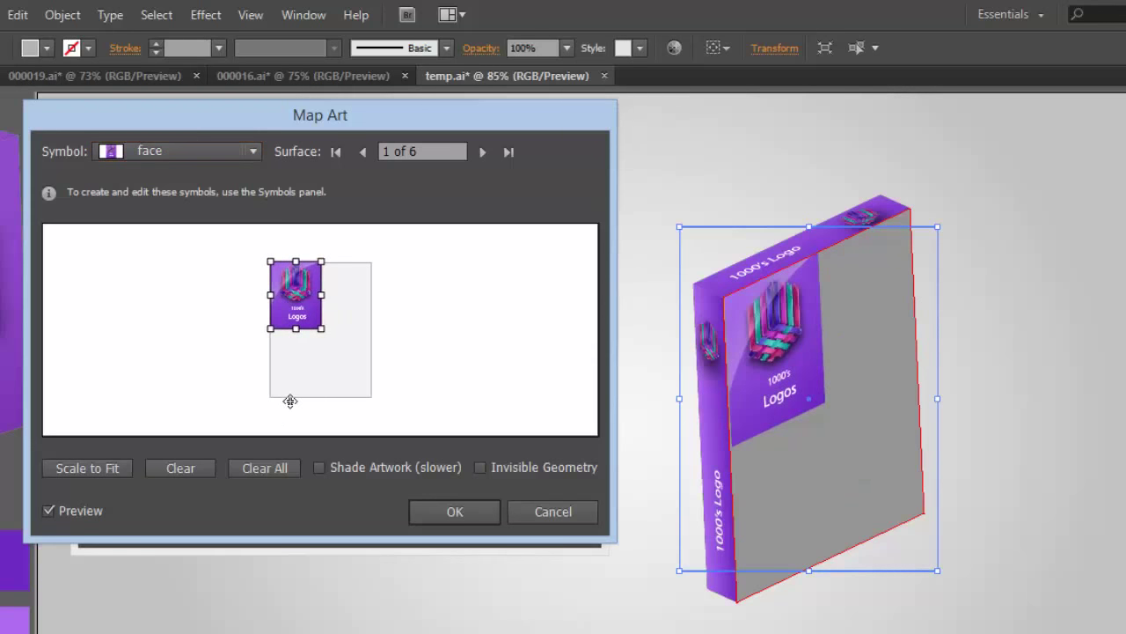
drag(323, 331, 373, 399)
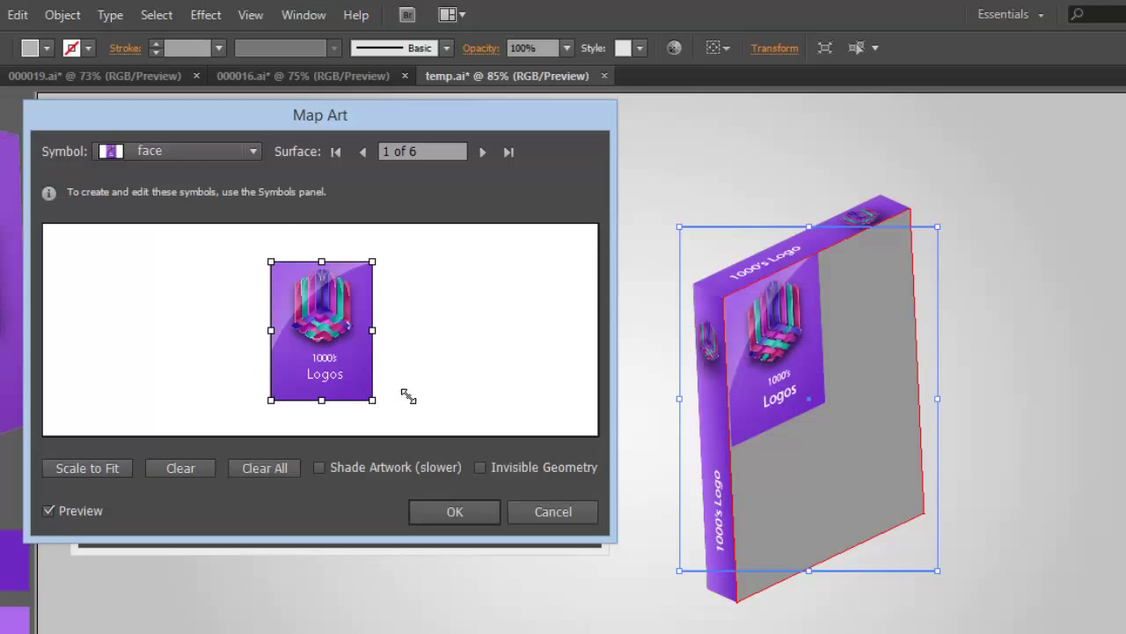
drag(376, 328, 378, 328)
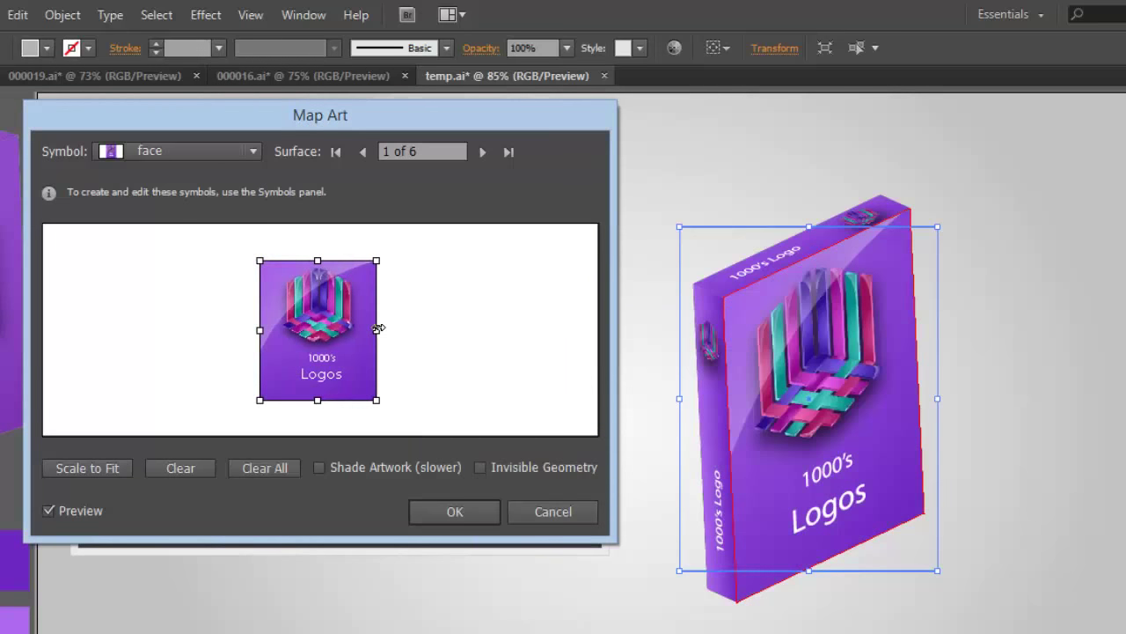
Confirm Map Art and Extrude & Bevel, then expand the box's appearance into plain artwork.
click(455, 512)
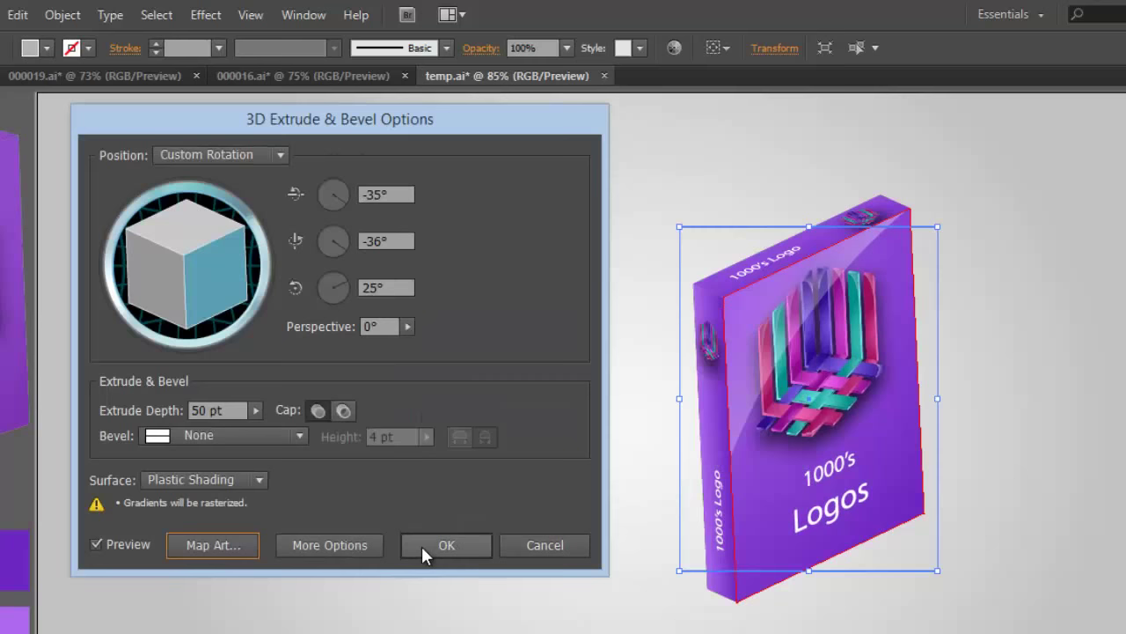
click(424, 544)
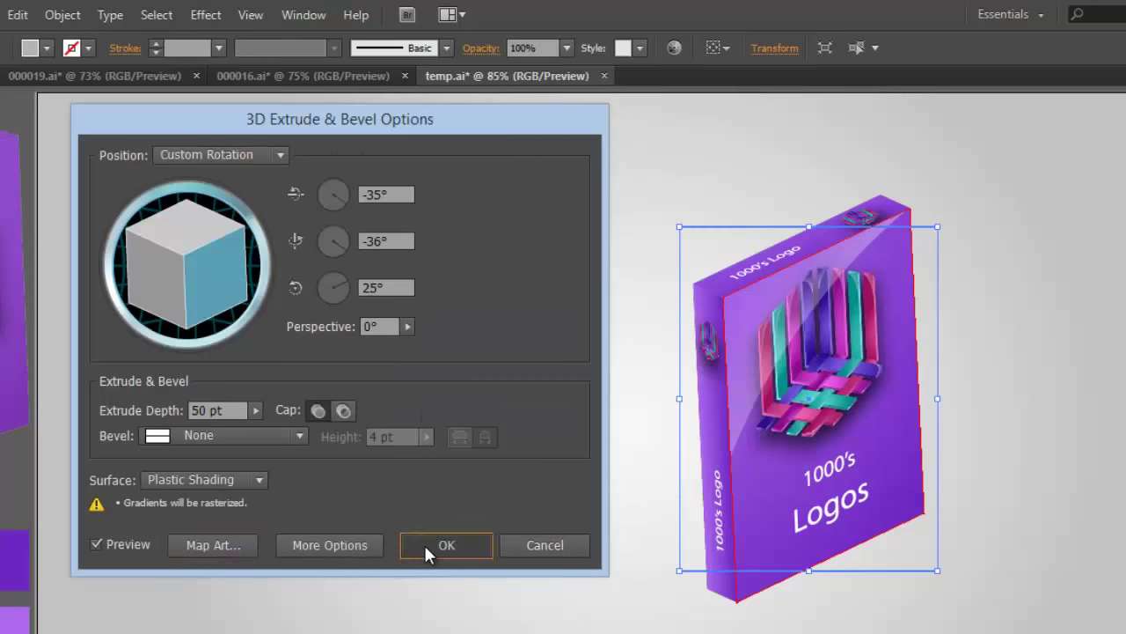
click(55, 15)
drag(845, 362, 762, 345)
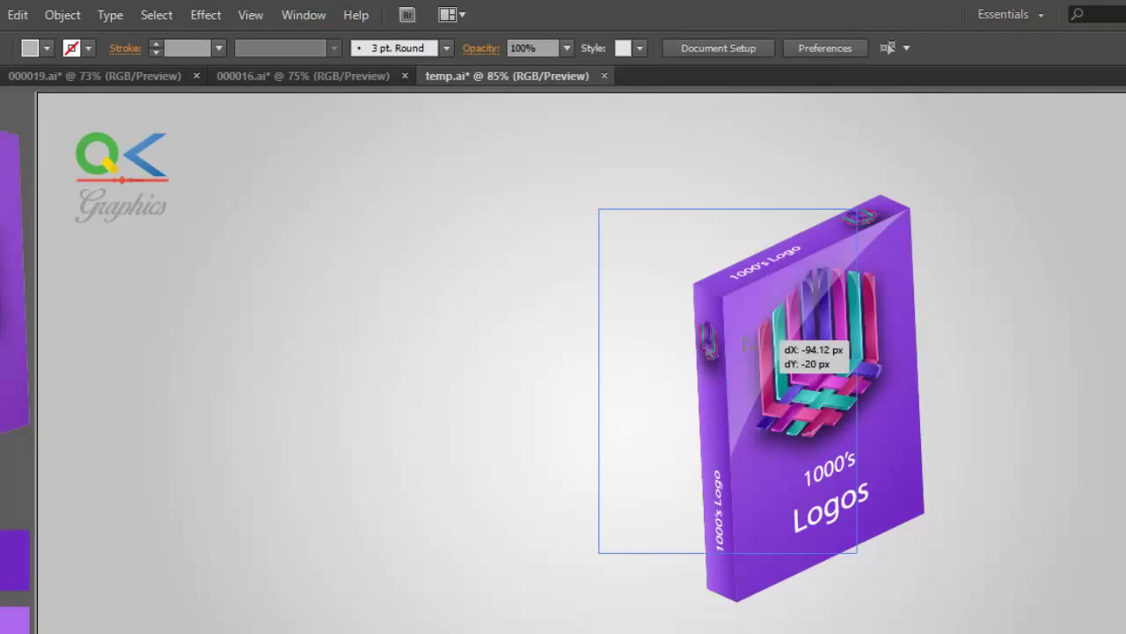
click(59, 14)
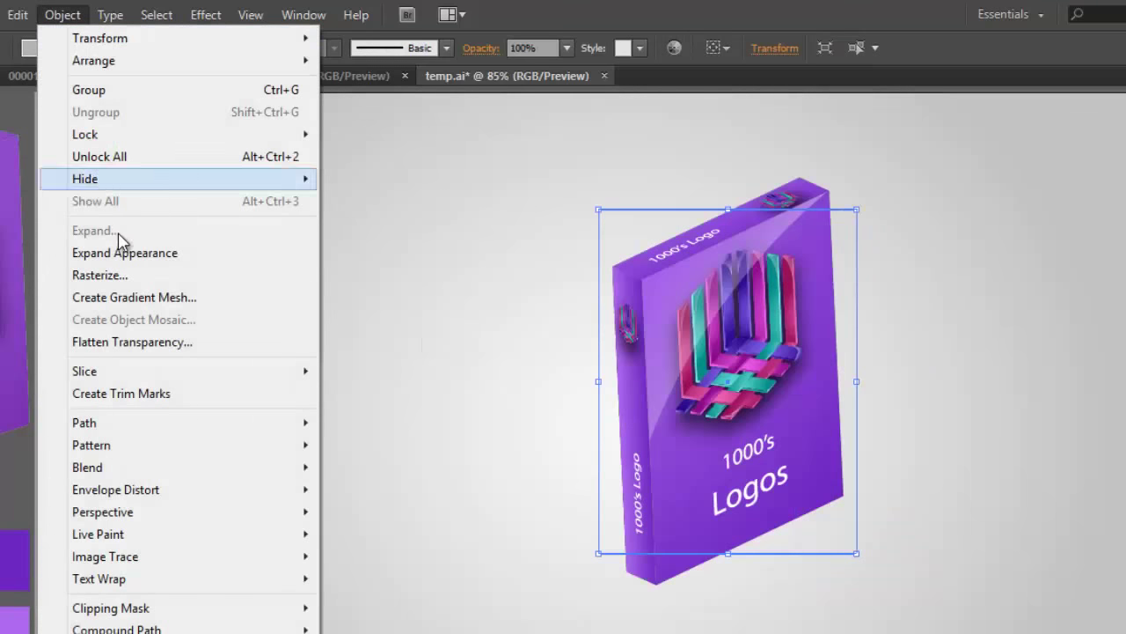
click(120, 253)
Shift the expanded box about 50 px left, deselect it, and zoom in around it.
click(269, 395)
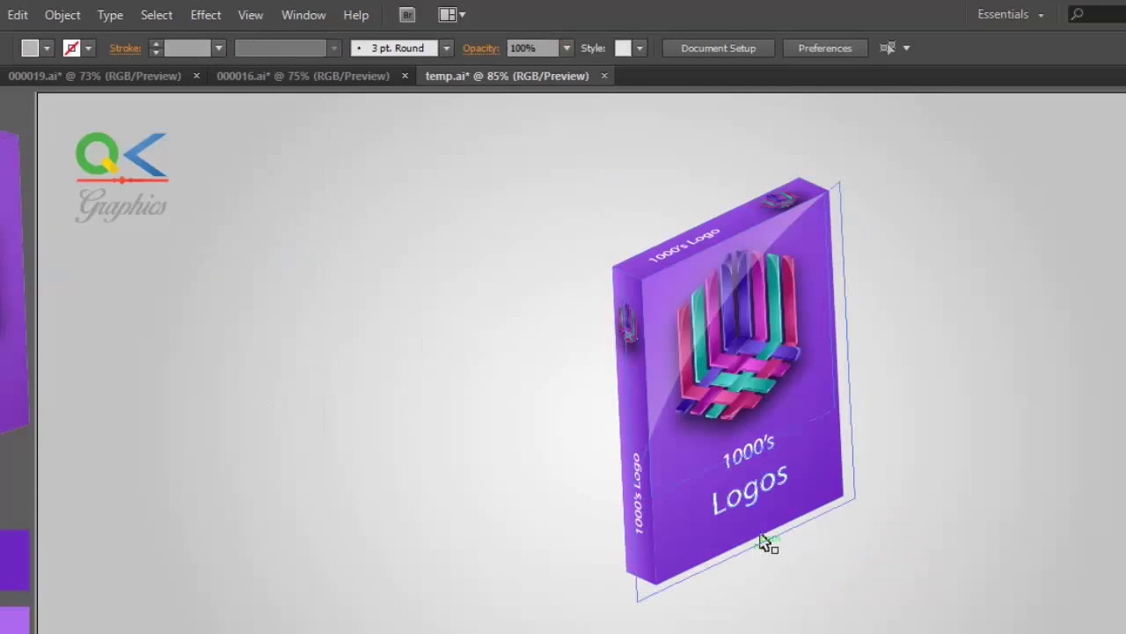
mouse_move(767, 541)
mouse_down()
mouse_move(730, 432)
mouse_move(715, 489)
mouse_up()
click(906, 497)
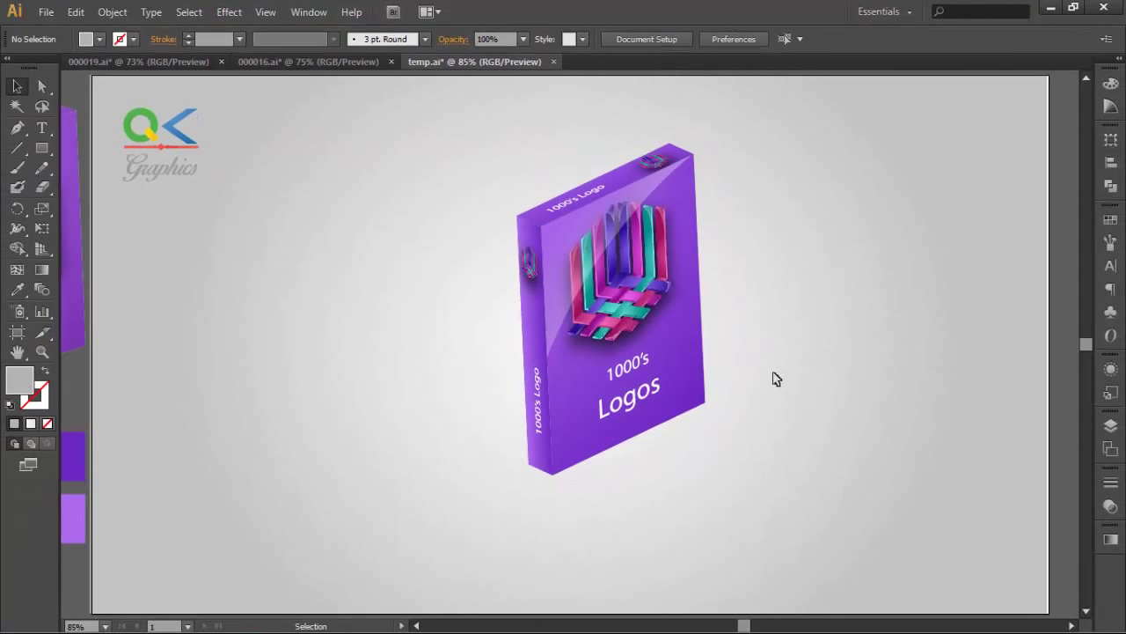
key(z)
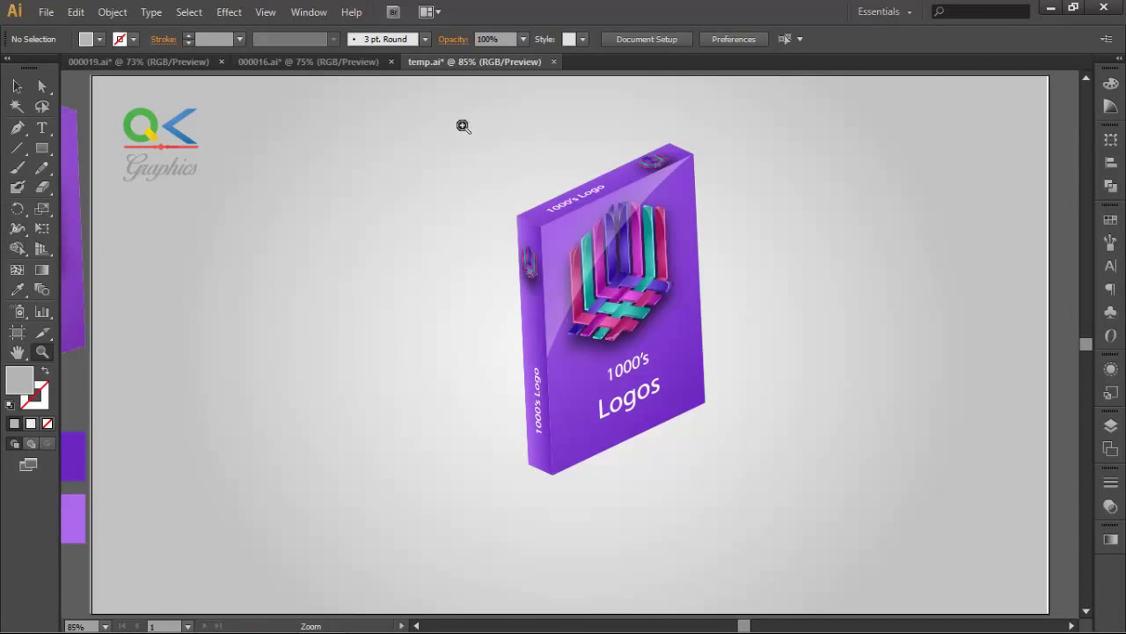
drag(463, 125, 757, 499)
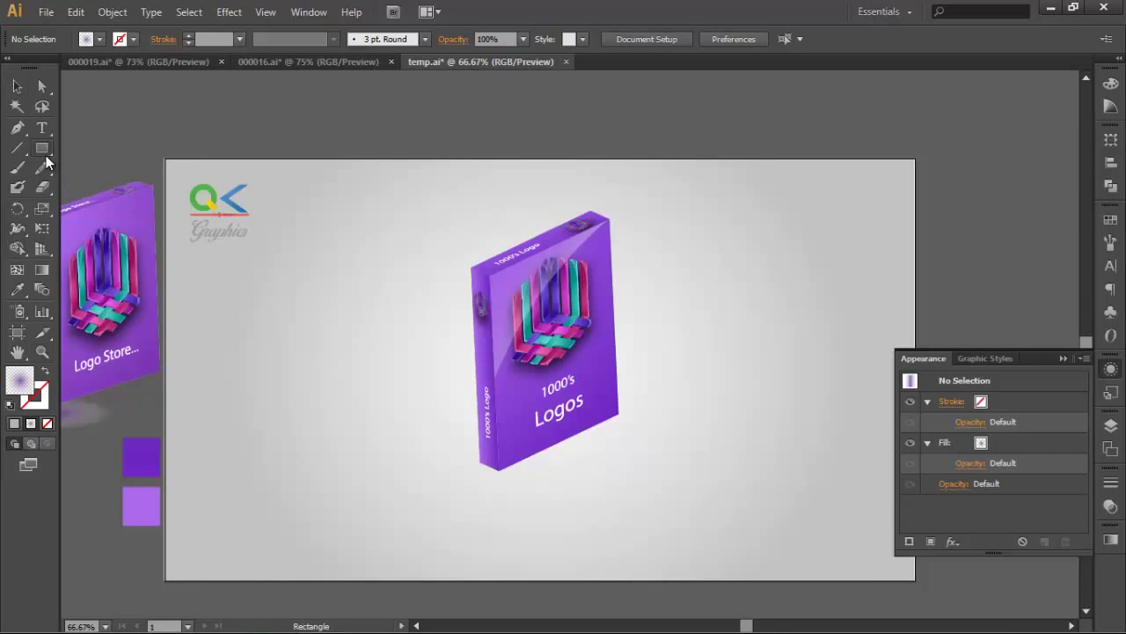
Draw a circle below the box and give it a purple radial gradient.
drag(41, 148, 108, 183)
key(l)
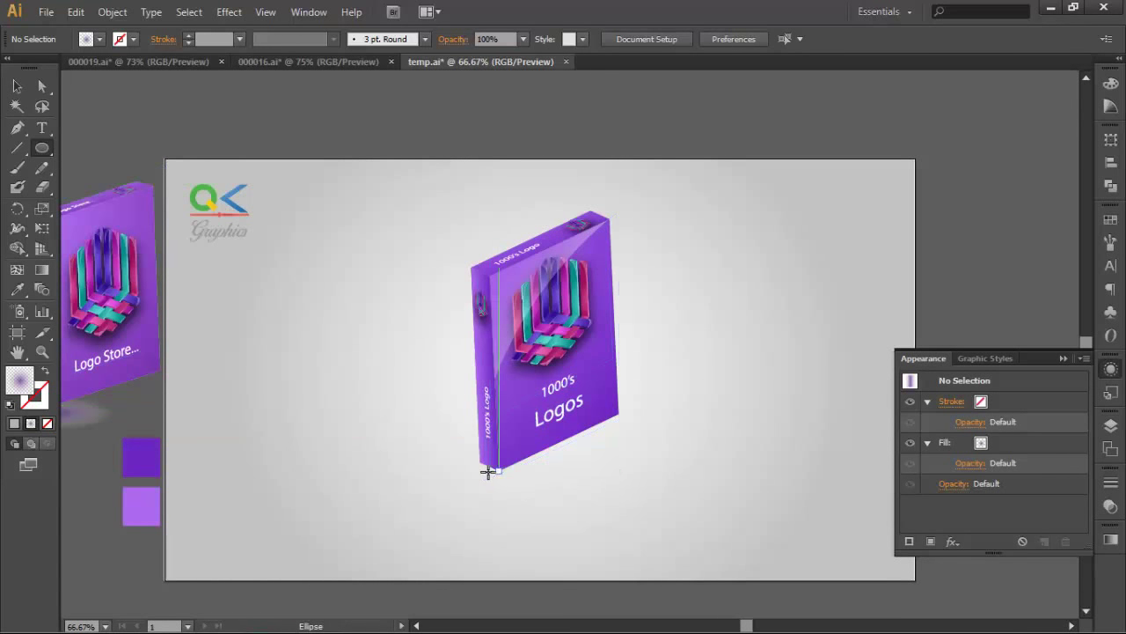
mouse_move(490, 470)
mouse_down()
mouse_move(587, 541)
mouse_move(576, 556)
mouse_up()
click(1111, 538)
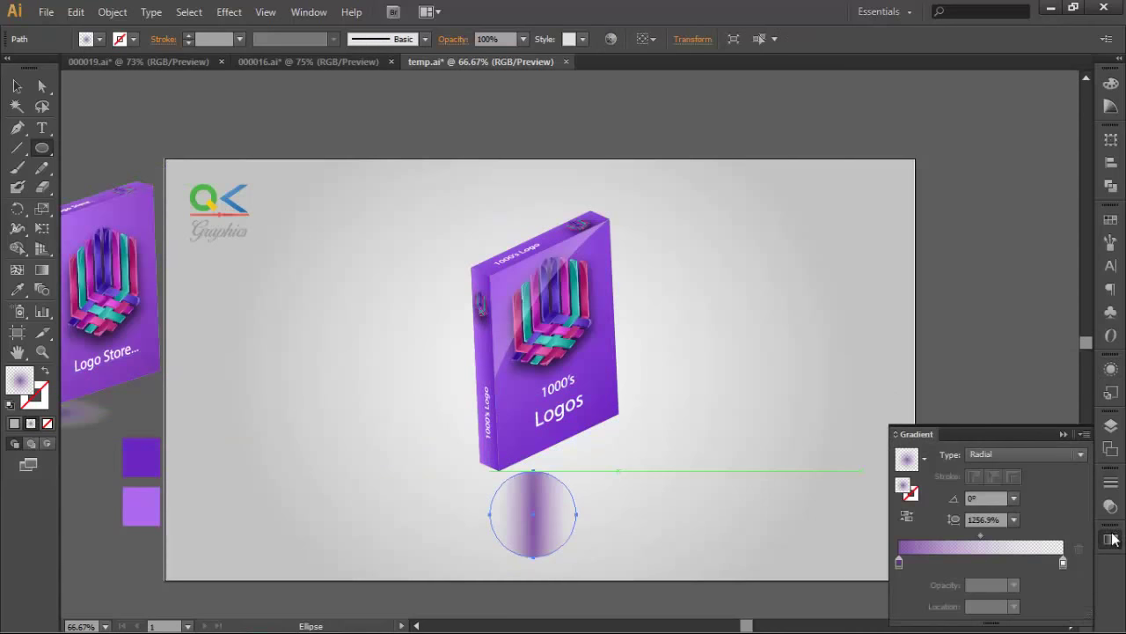
click(1040, 456)
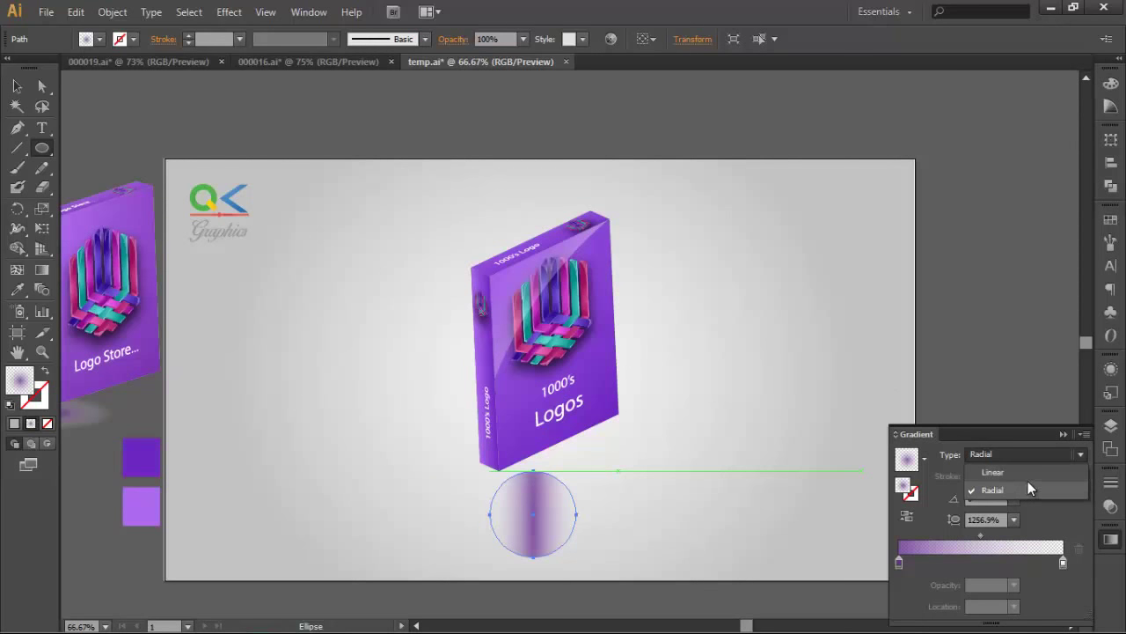
click(1029, 473)
click(1056, 455)
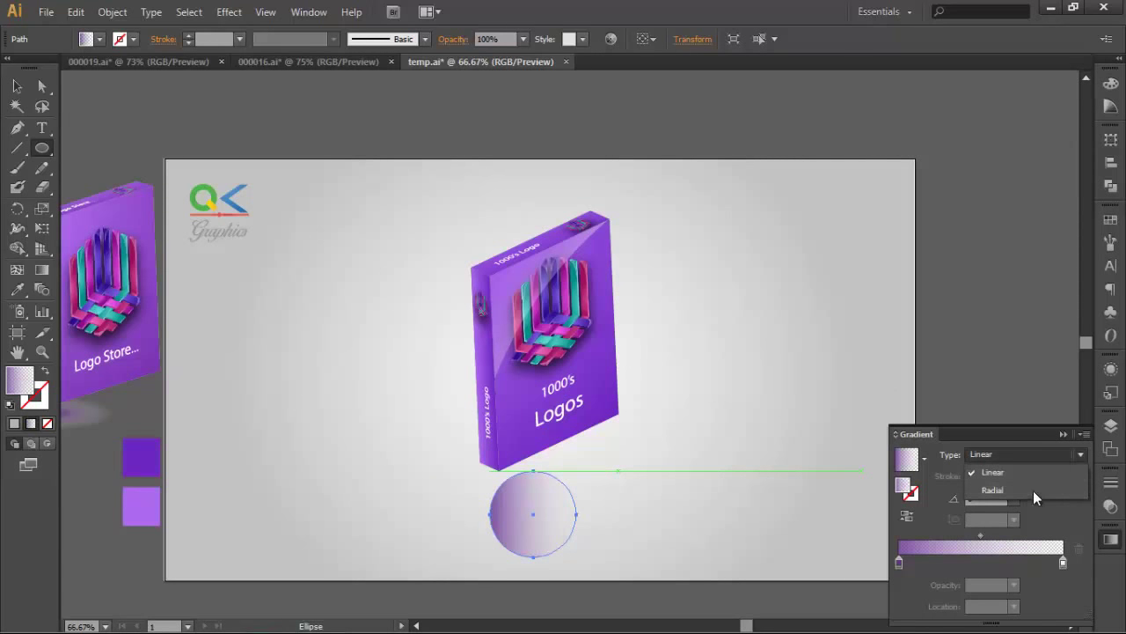
click(1033, 490)
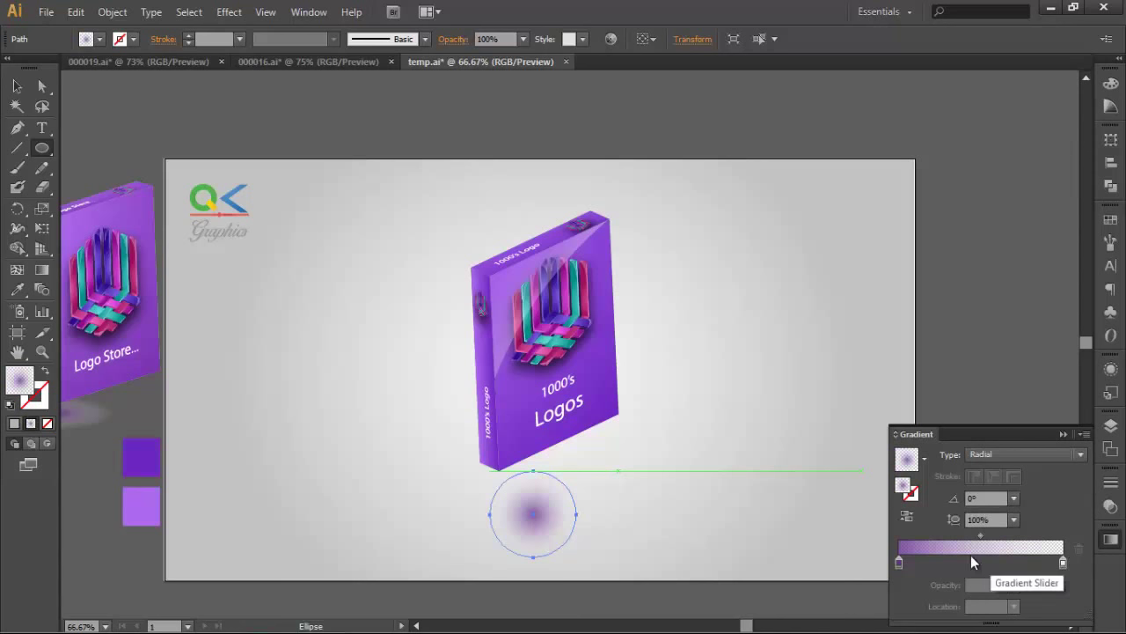
Squash the circle into a flat shadow ellipse and bring the box to the front.
click(17, 86)
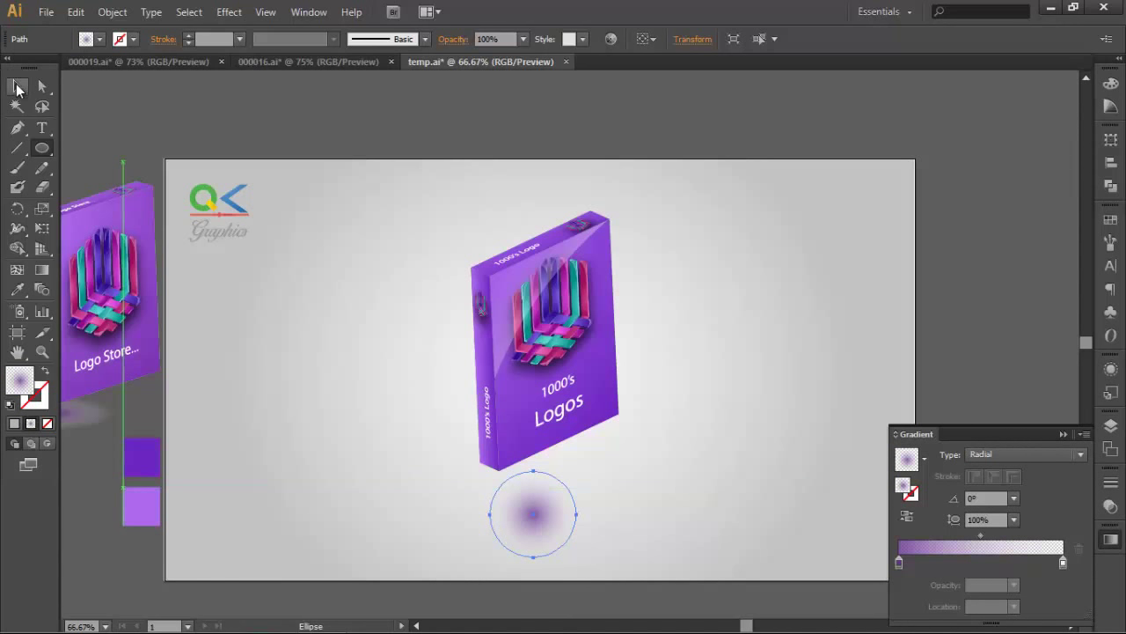
mouse_move(544, 508)
mouse_down()
mouse_move(508, 506)
mouse_move(513, 488)
mouse_up()
click(555, 524)
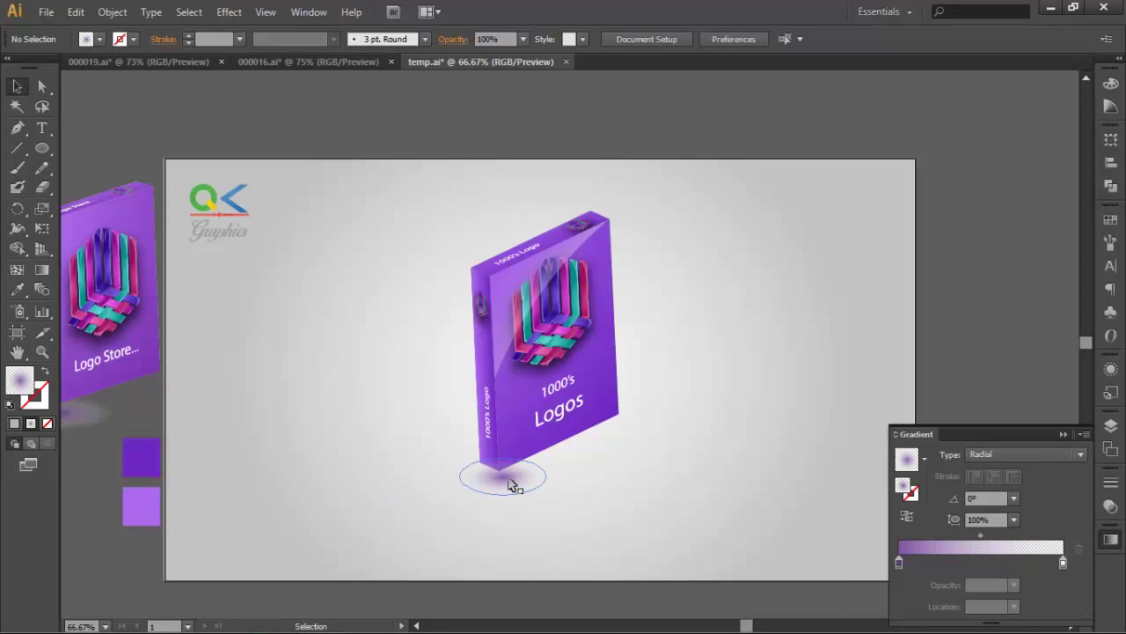
click(512, 453)
right_click(519, 434)
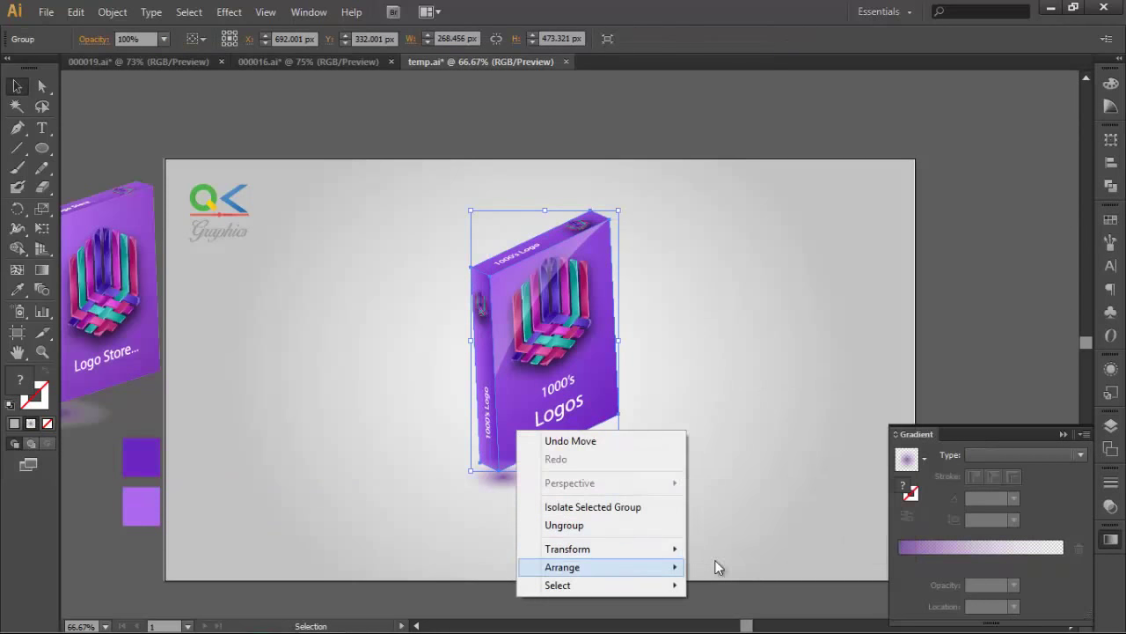
mouse_move(562, 567)
click(765, 491)
click(761, 322)
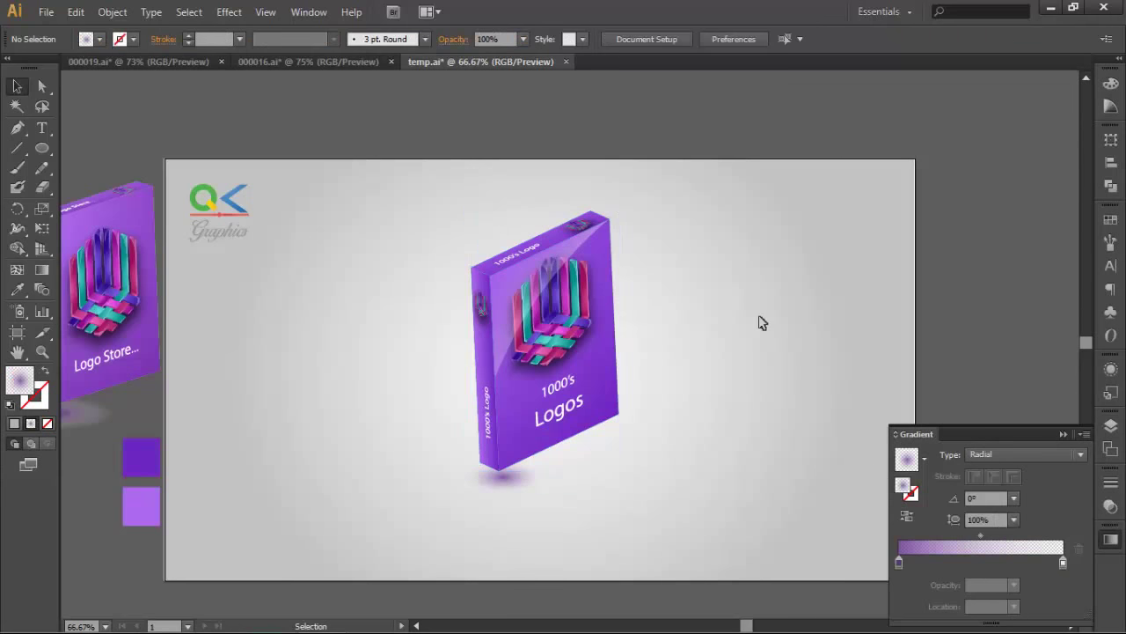